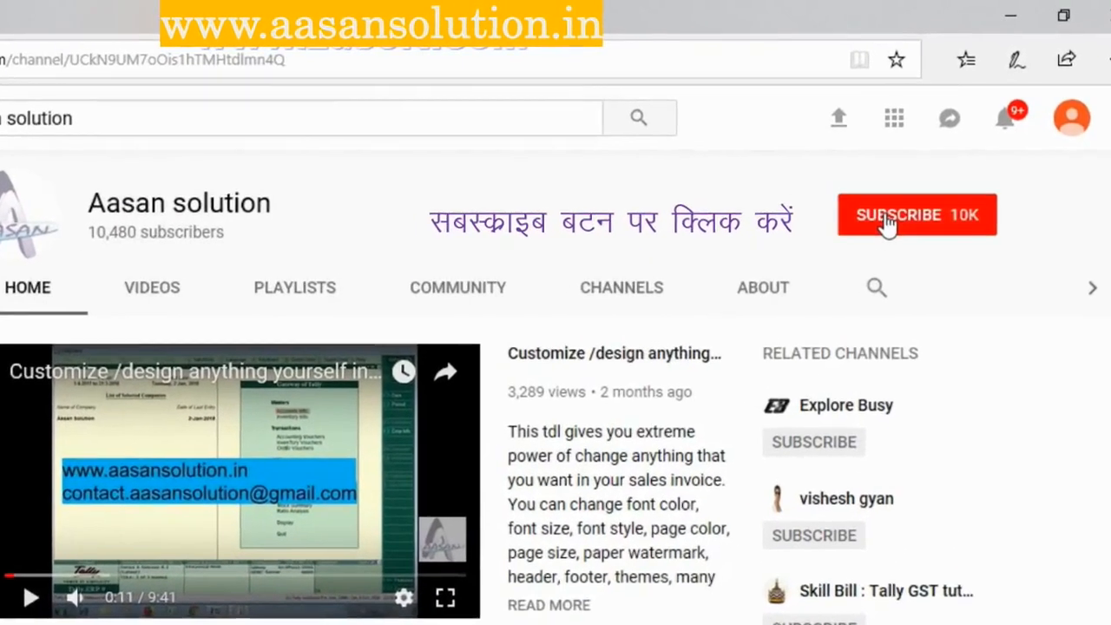
click(906, 189)
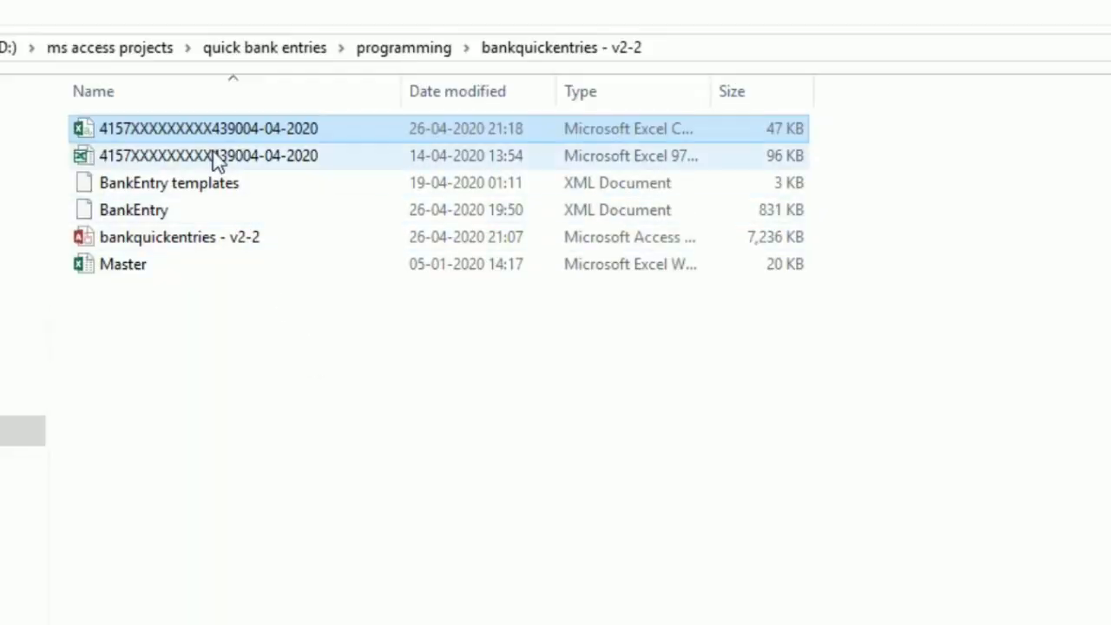
Open the bank statement CSV file in Excel and auto-fit the widths of columns A through L
double_click(214, 130)
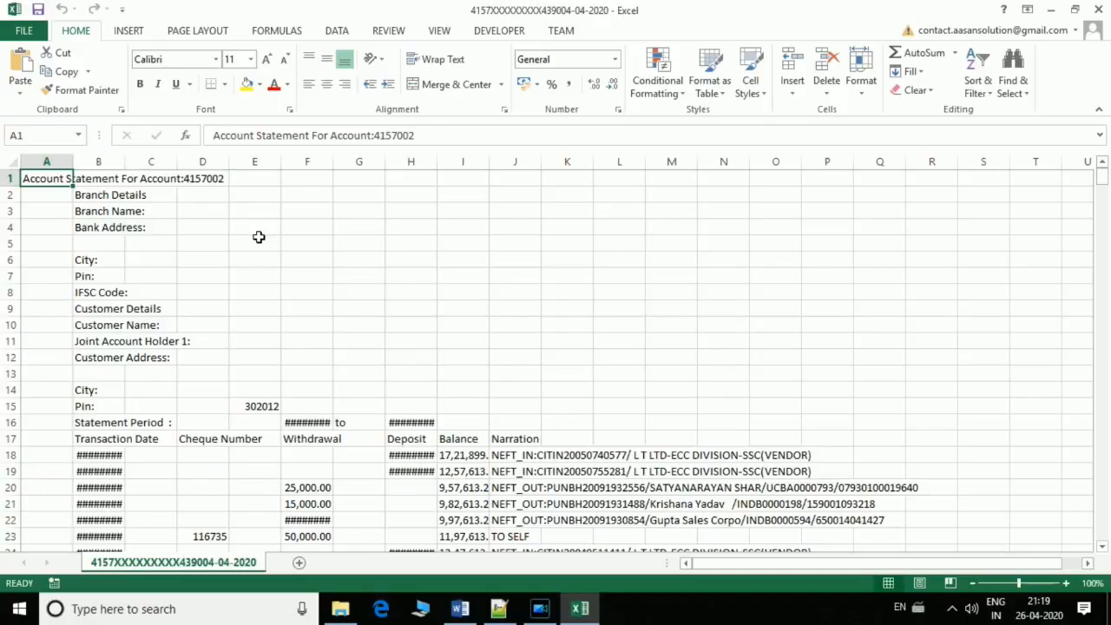
scroll(249, 251, down, 3)
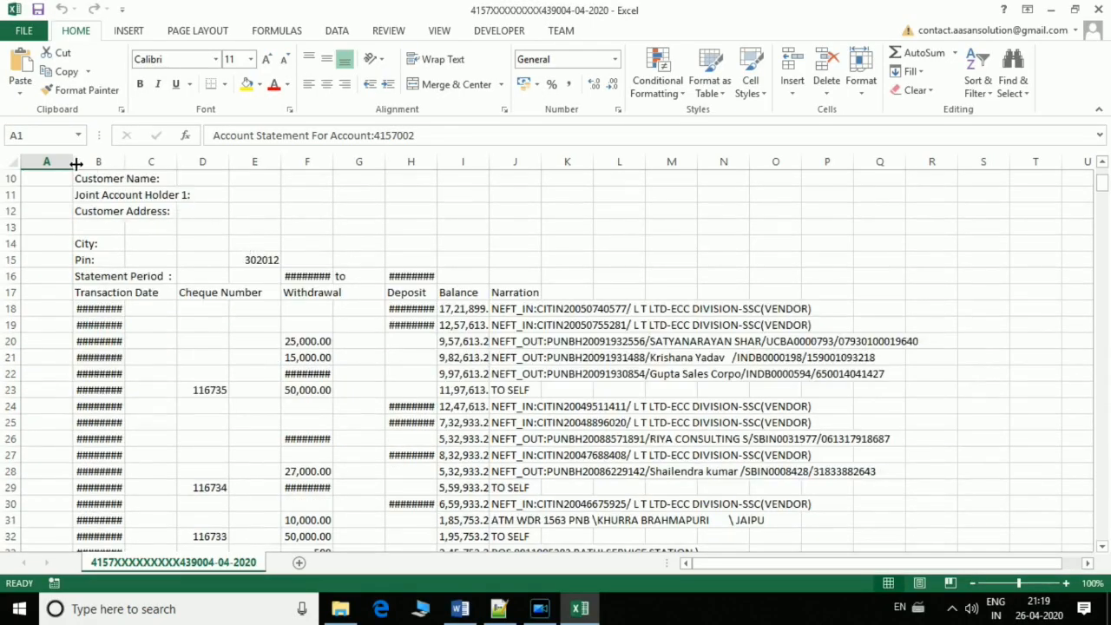
mouse_move(45, 162)
mouse_down()
mouse_move(627, 191)
mouse_move(638, 176)
mouse_up()
double_click(645, 161)
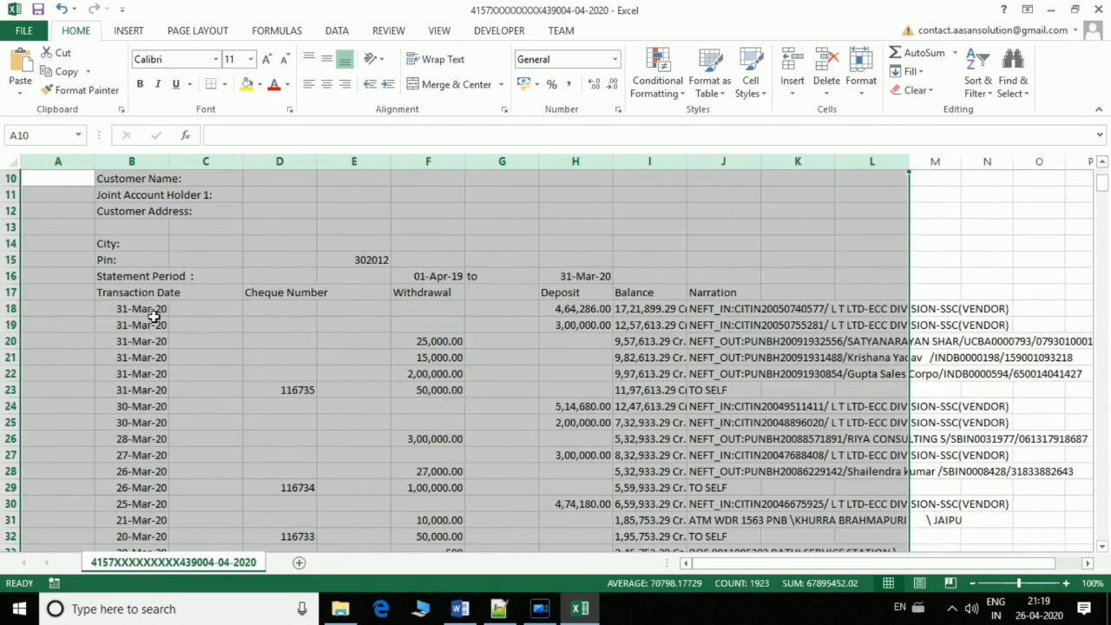
click(50, 306)
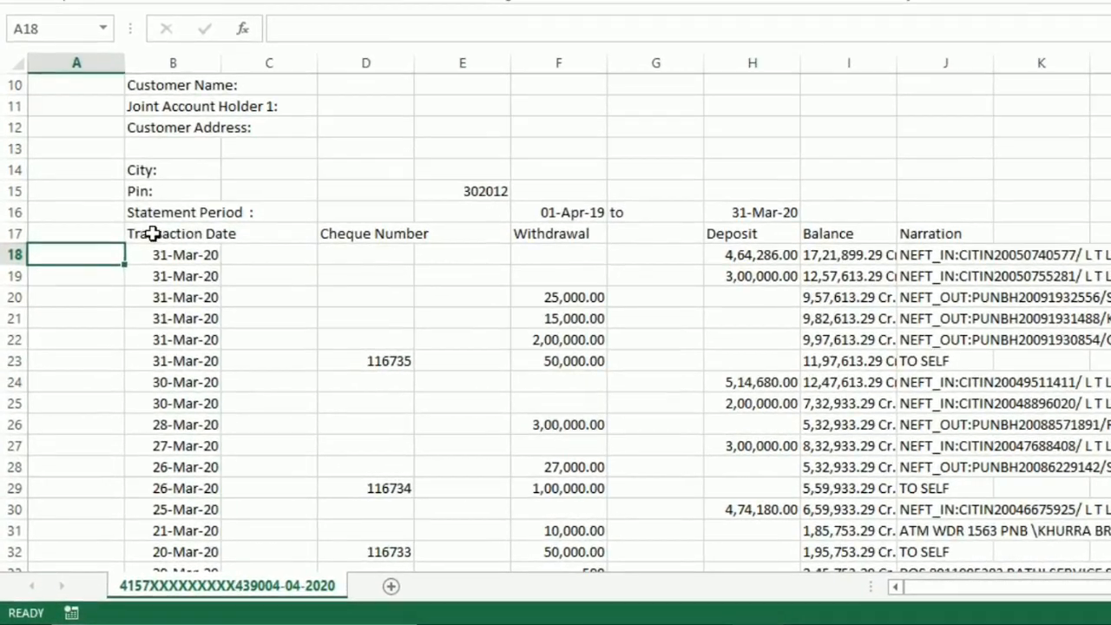
Examine the statement's column headings in row 17, from Transaction Date to Narration, and the transaction rows beneath them
click(166, 244)
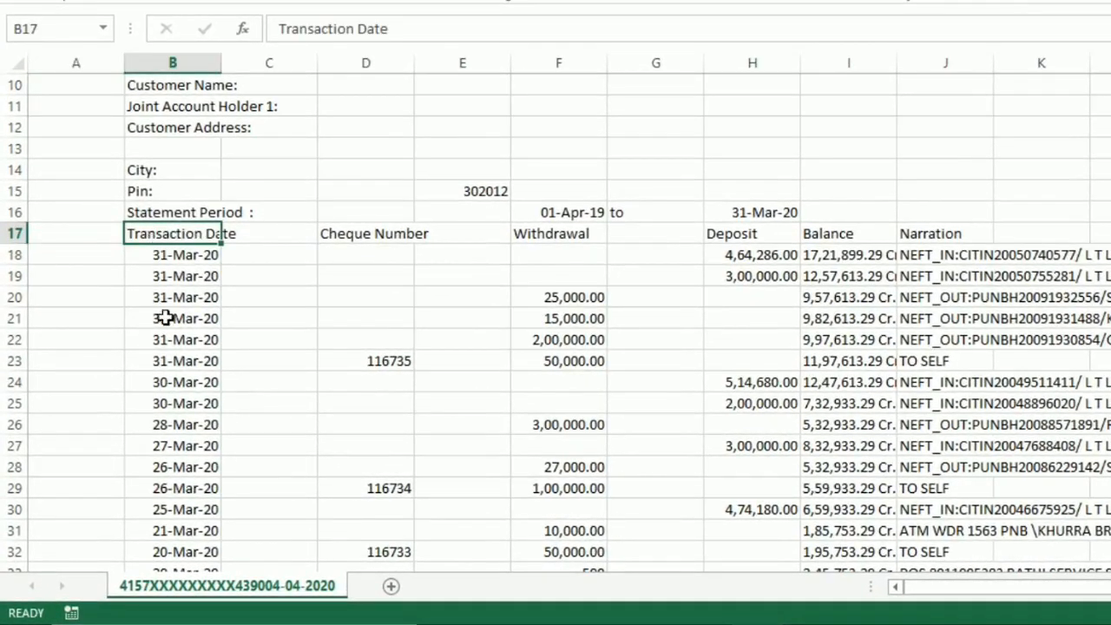
click(258, 234)
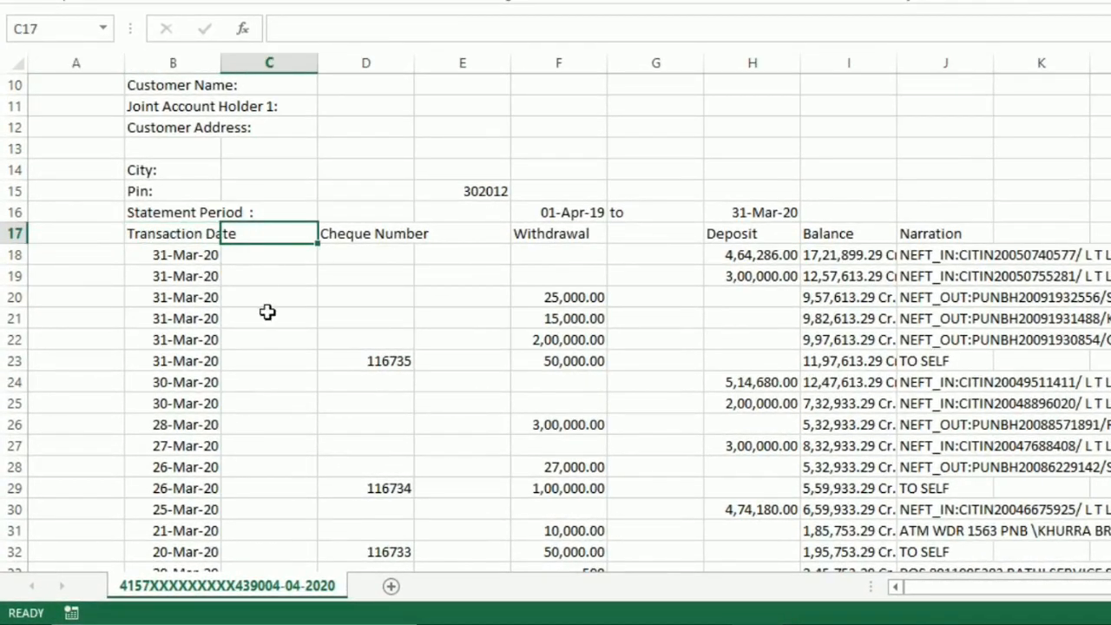
click(359, 233)
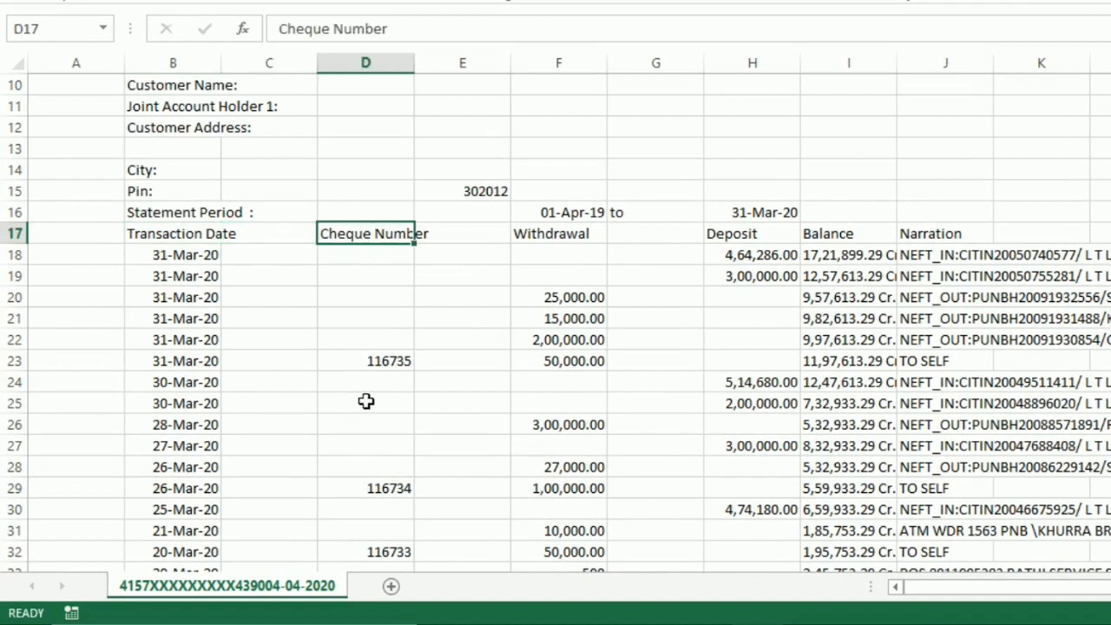
click(468, 232)
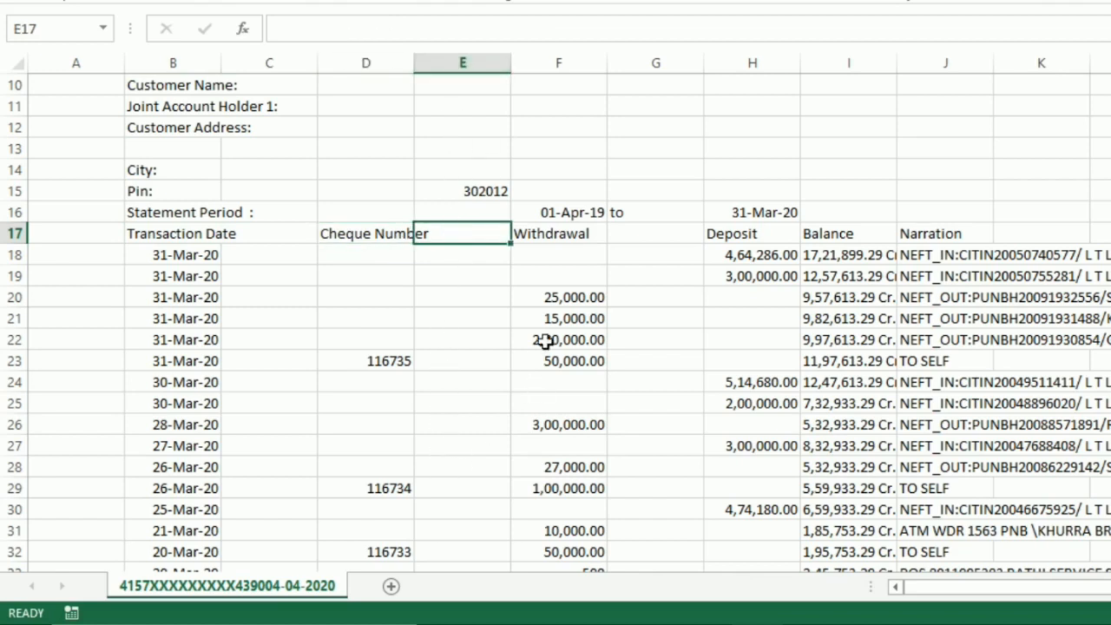
click(566, 233)
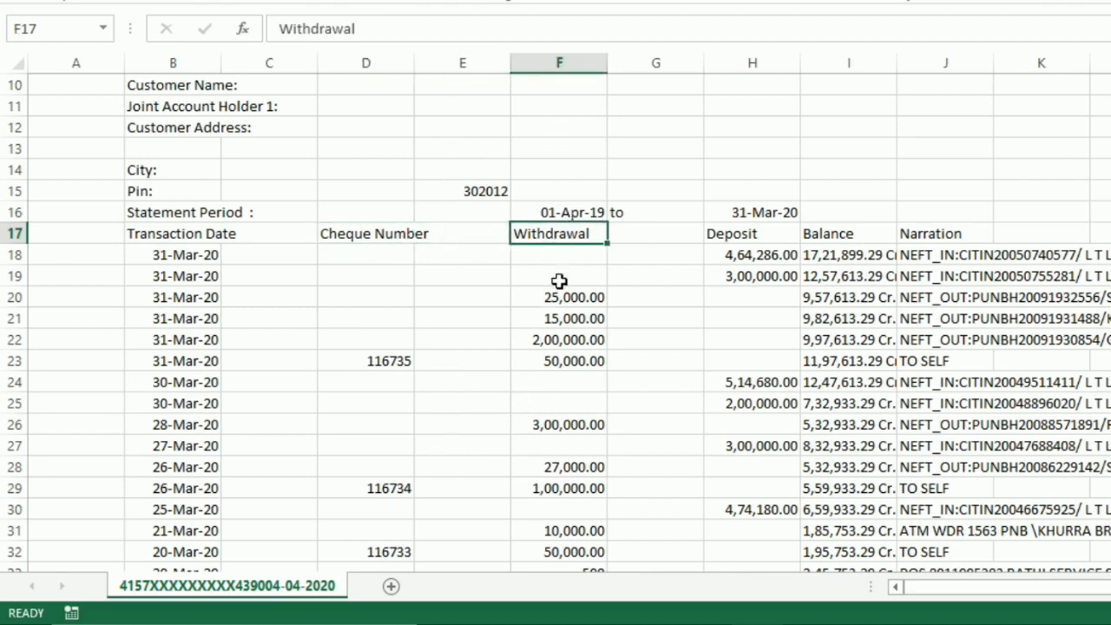
click(644, 228)
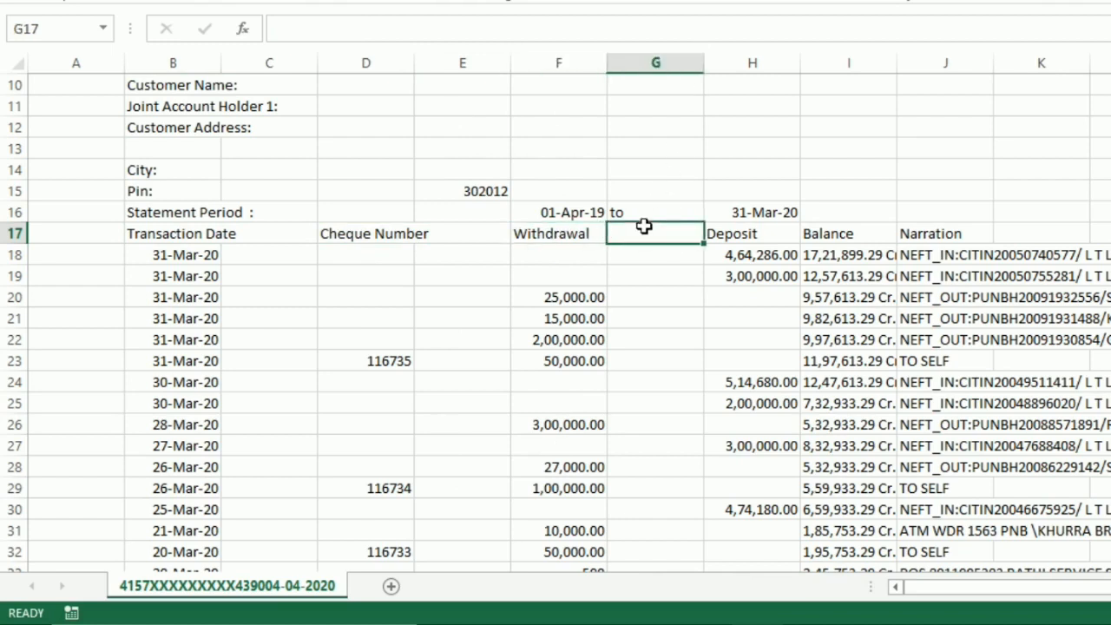
click(737, 234)
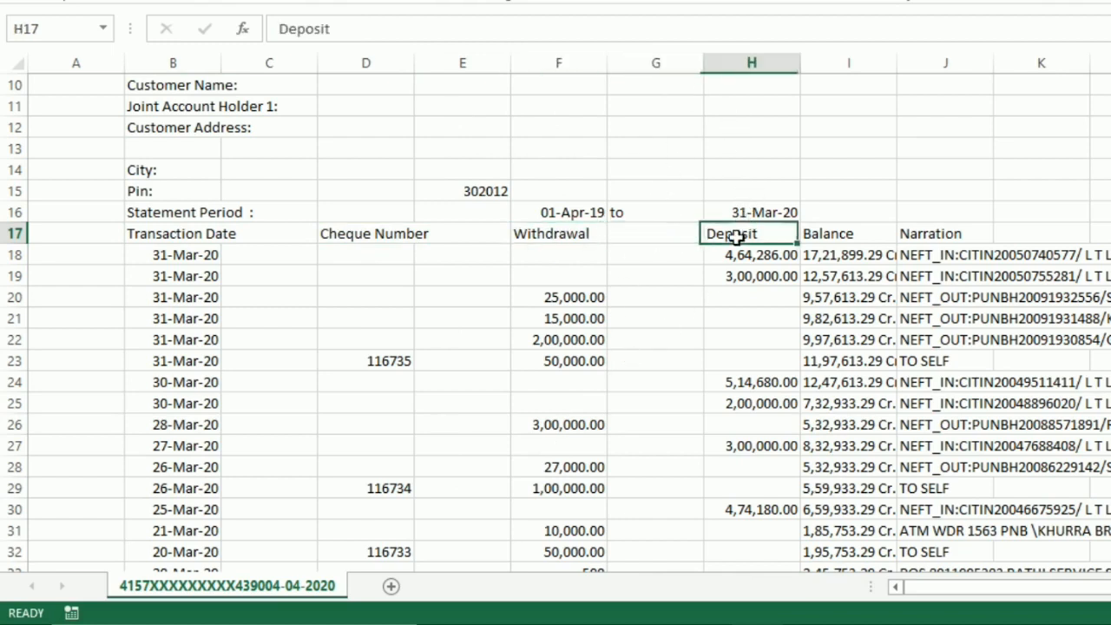
click(842, 238)
click(919, 234)
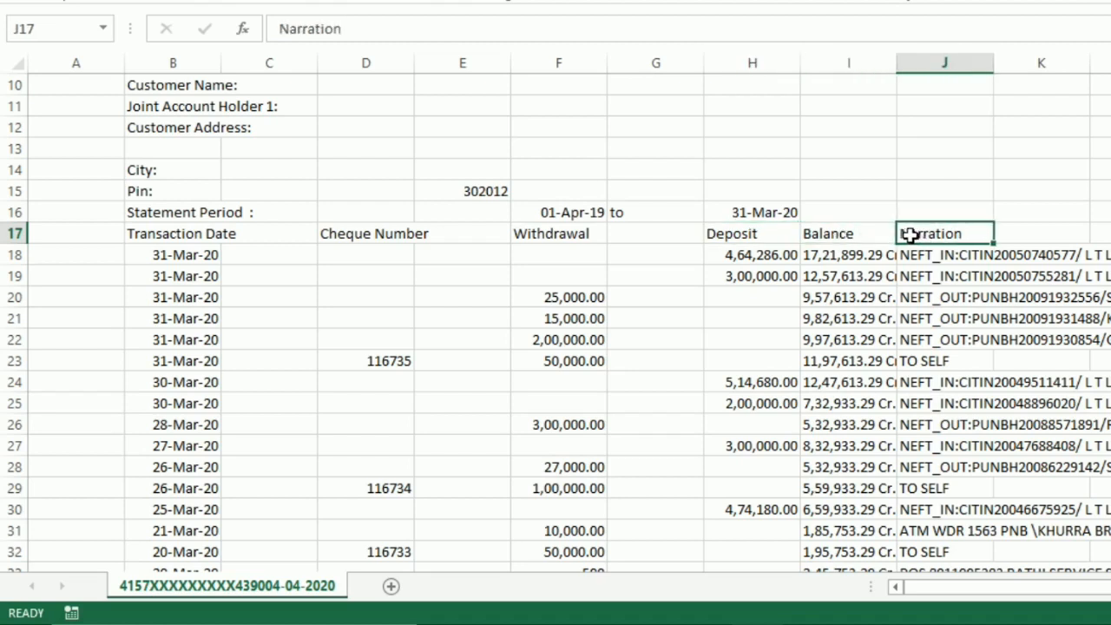
drag(185, 222, 951, 394)
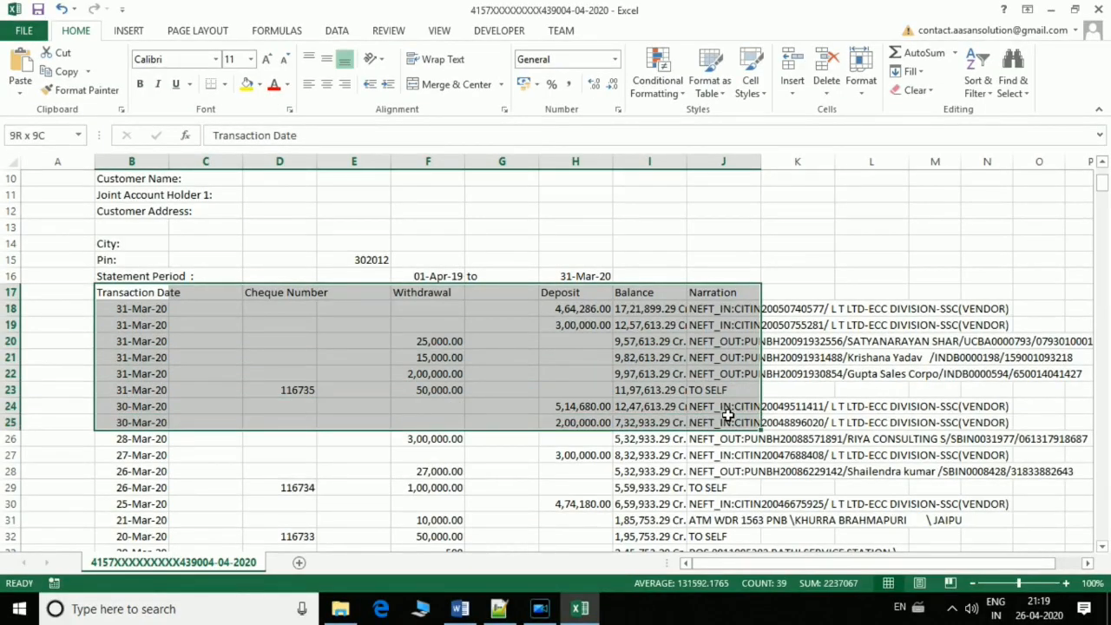
click(141, 290)
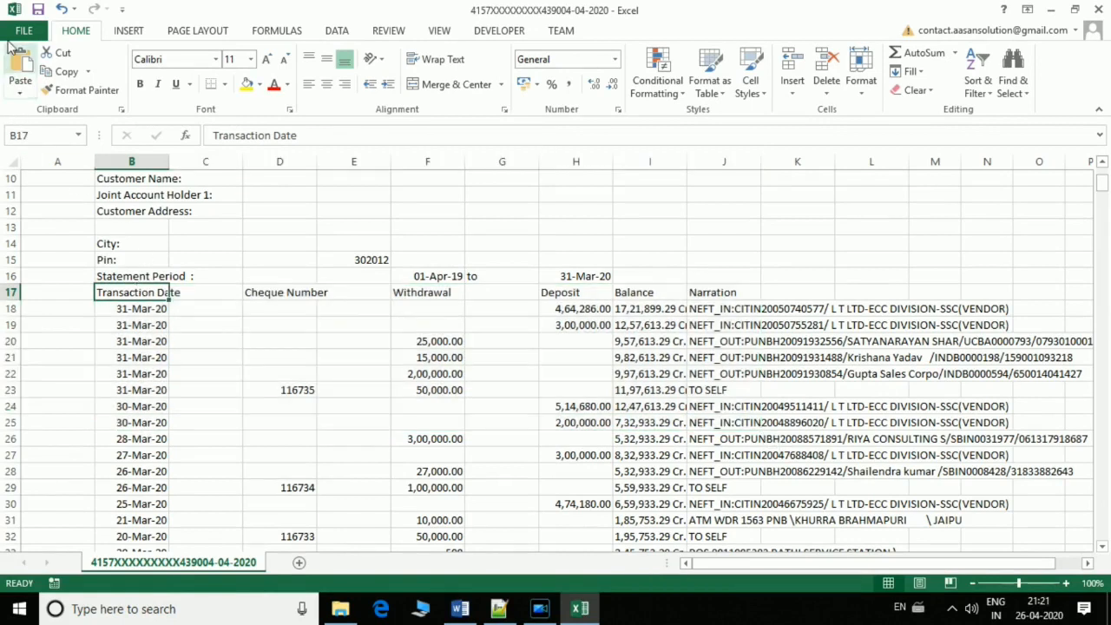
Save a copy of the bank statement on the computer, choosing Excel 97-2003 Workbook as the file type
click(22, 33)
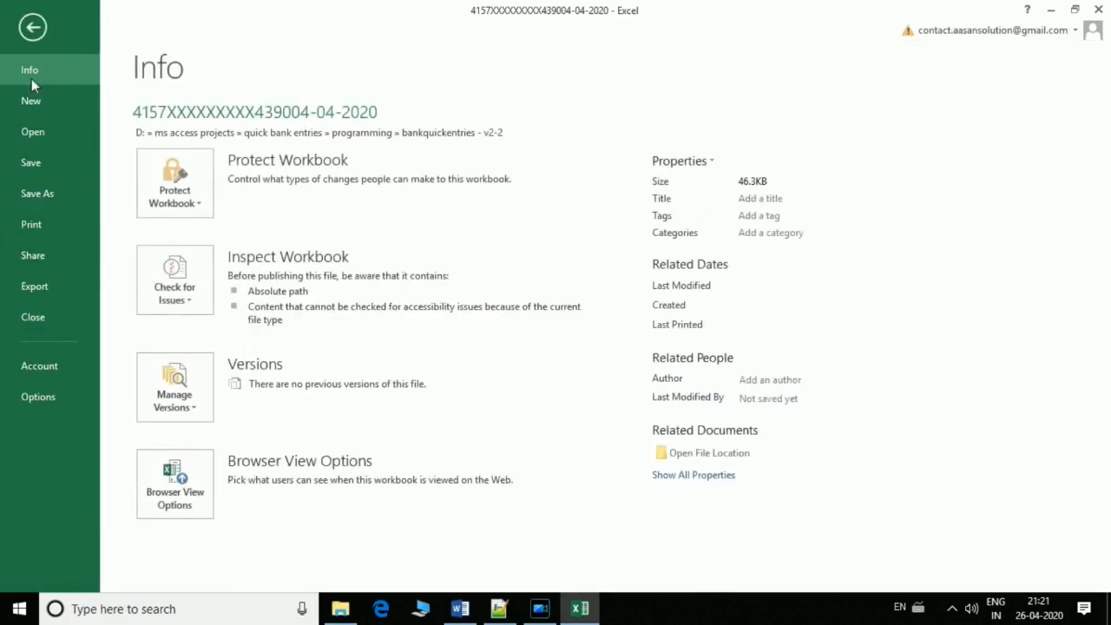
click(36, 193)
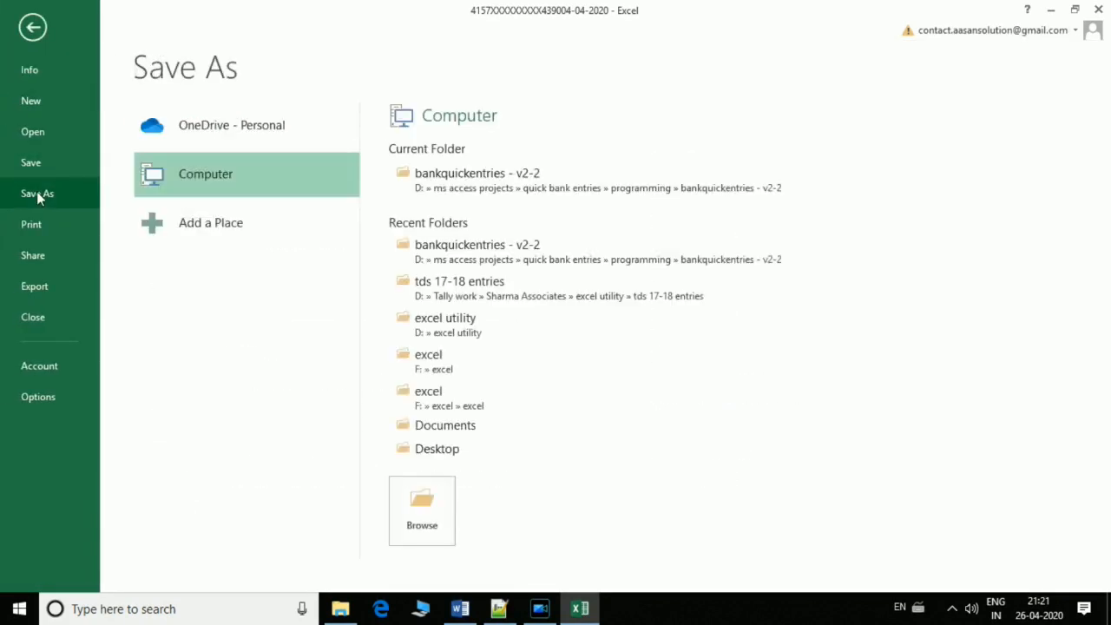
click(434, 523)
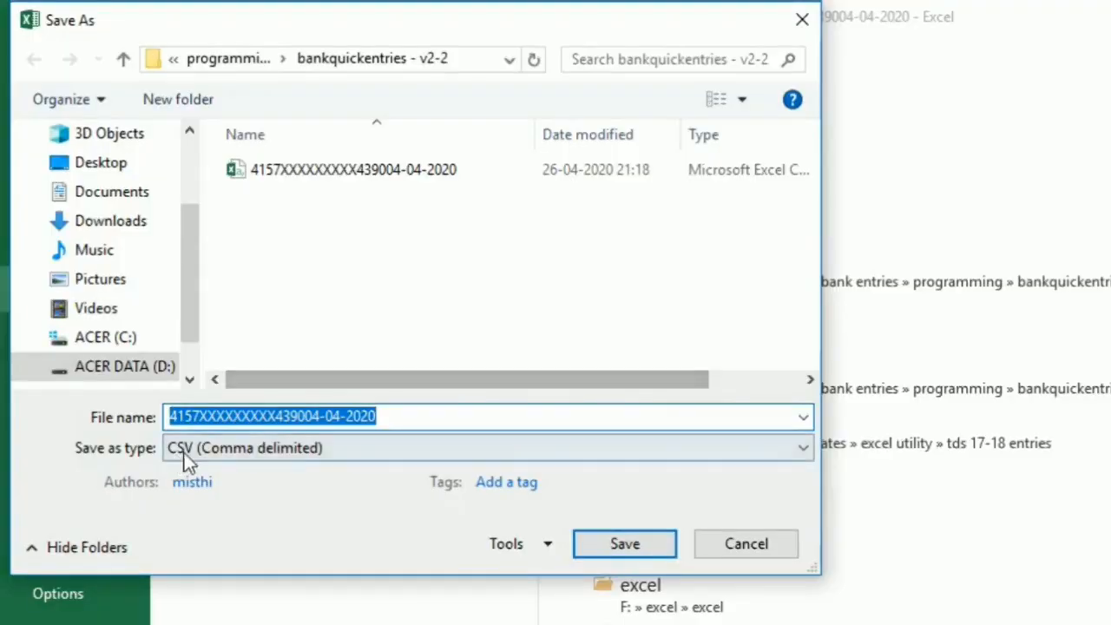
click(186, 460)
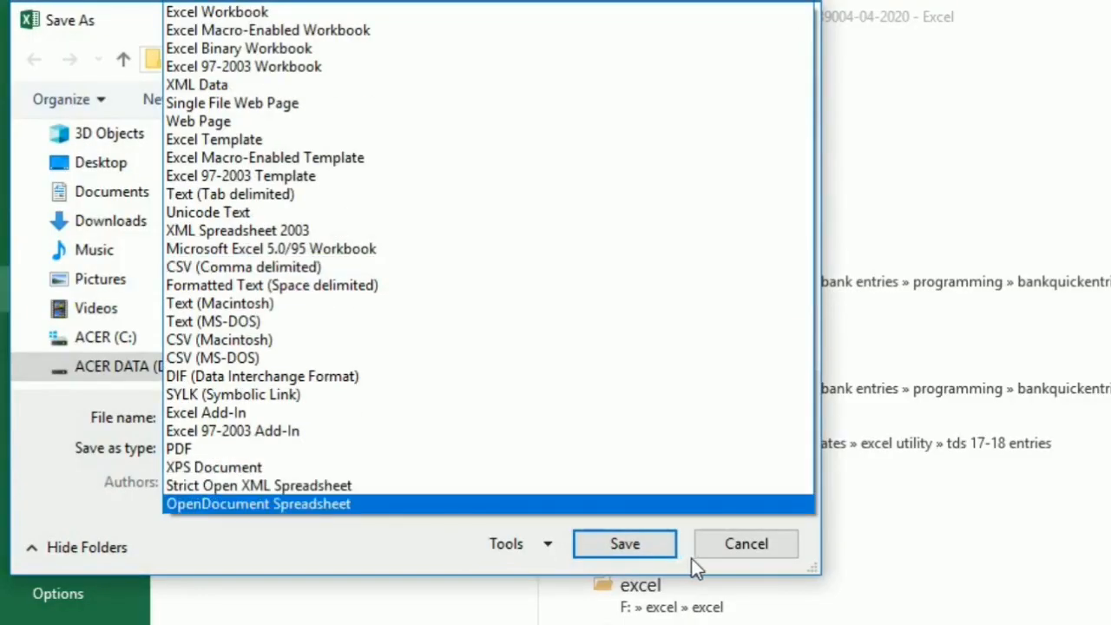
click(246, 66)
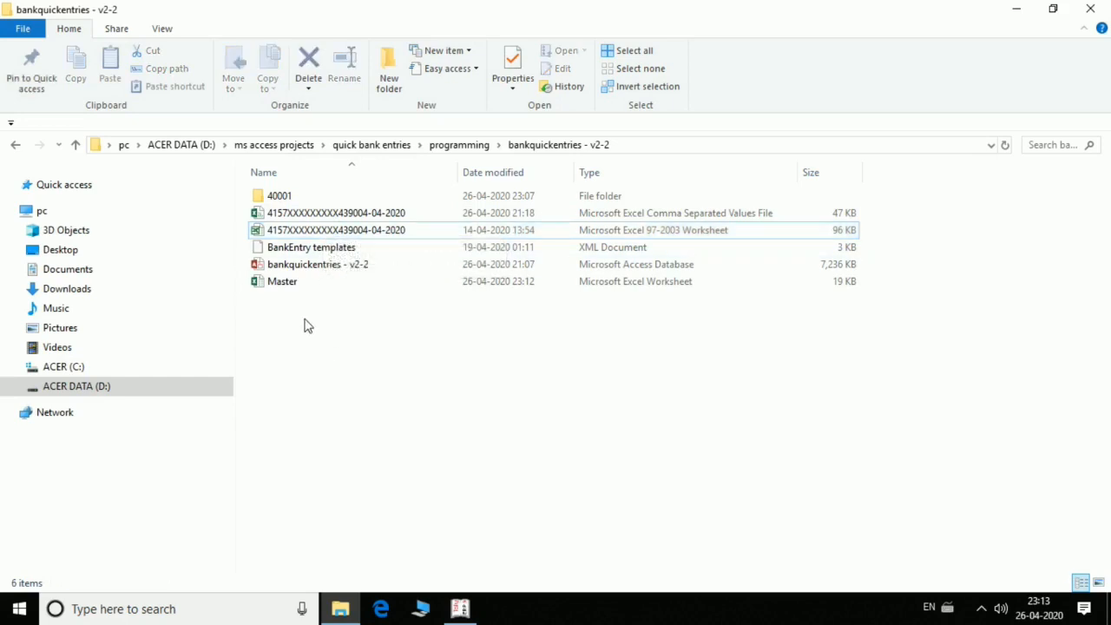
Select the Master workbook in the project folder, then switch to Tally.ERP 9 and display the List of Accounts
click(289, 285)
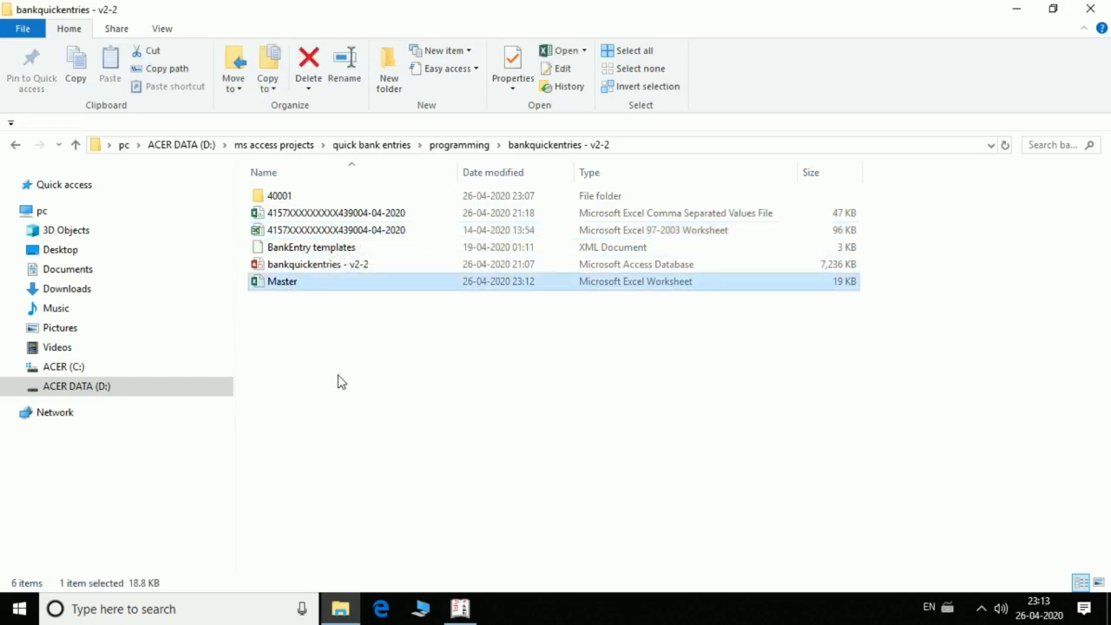
click(460, 608)
key(Escape)
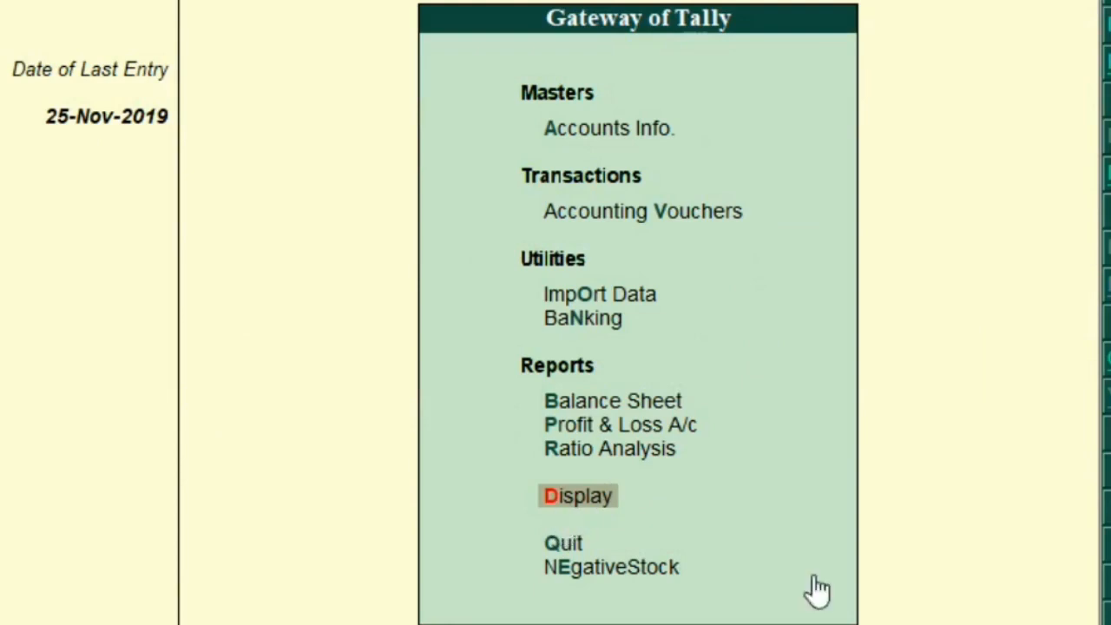
key(Return)
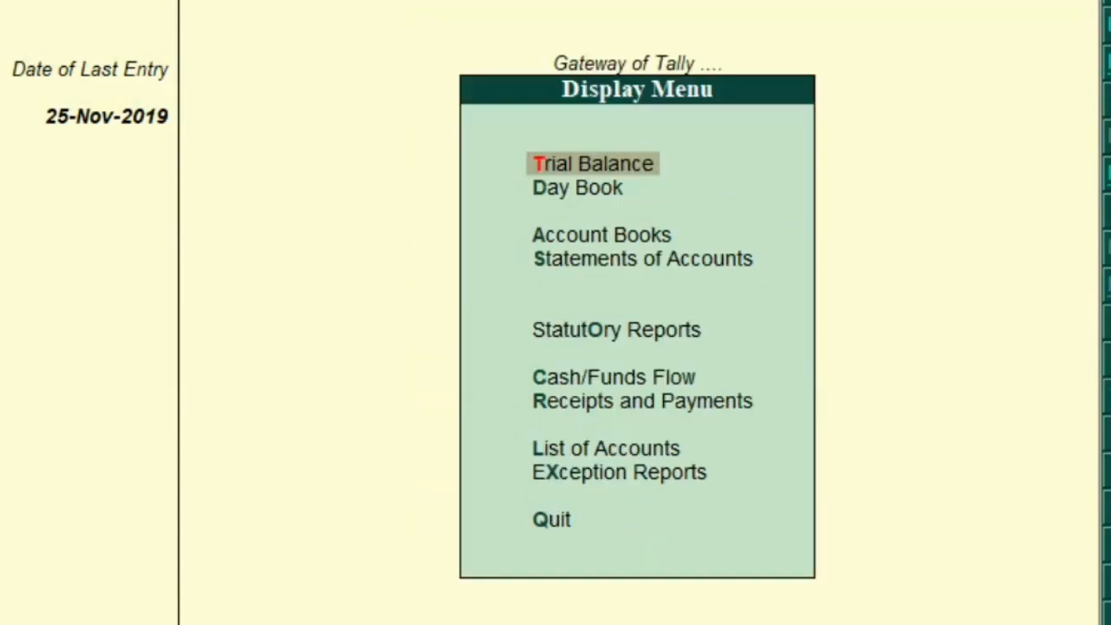
key(Down)
key(Down)
key(Down)
key(Down)
key(Down)
key(Down)
key(Down)
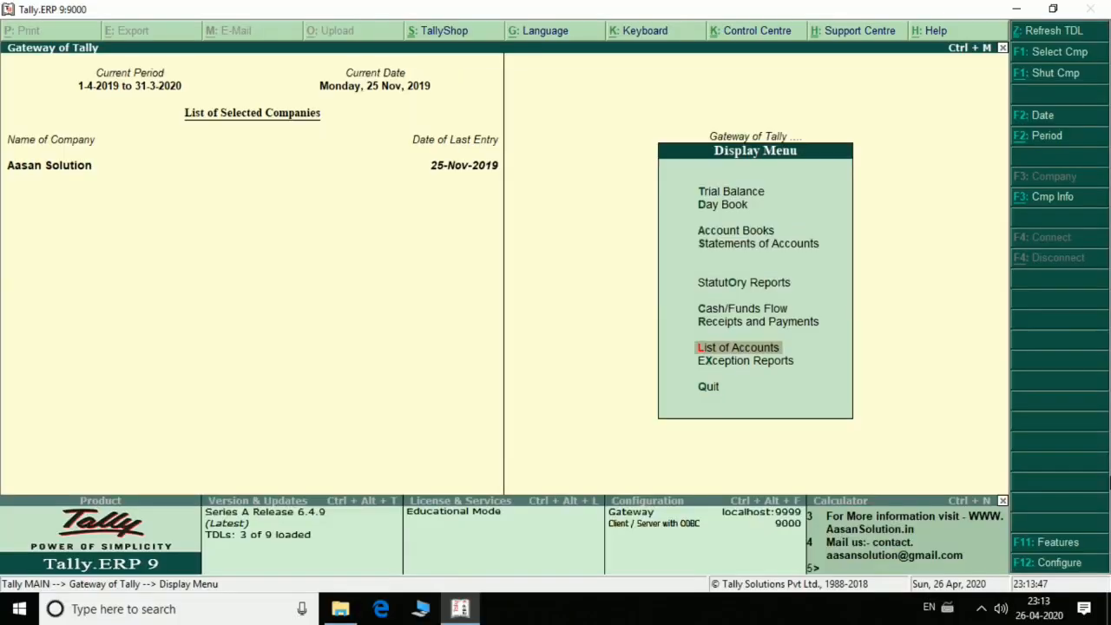
key(Return)
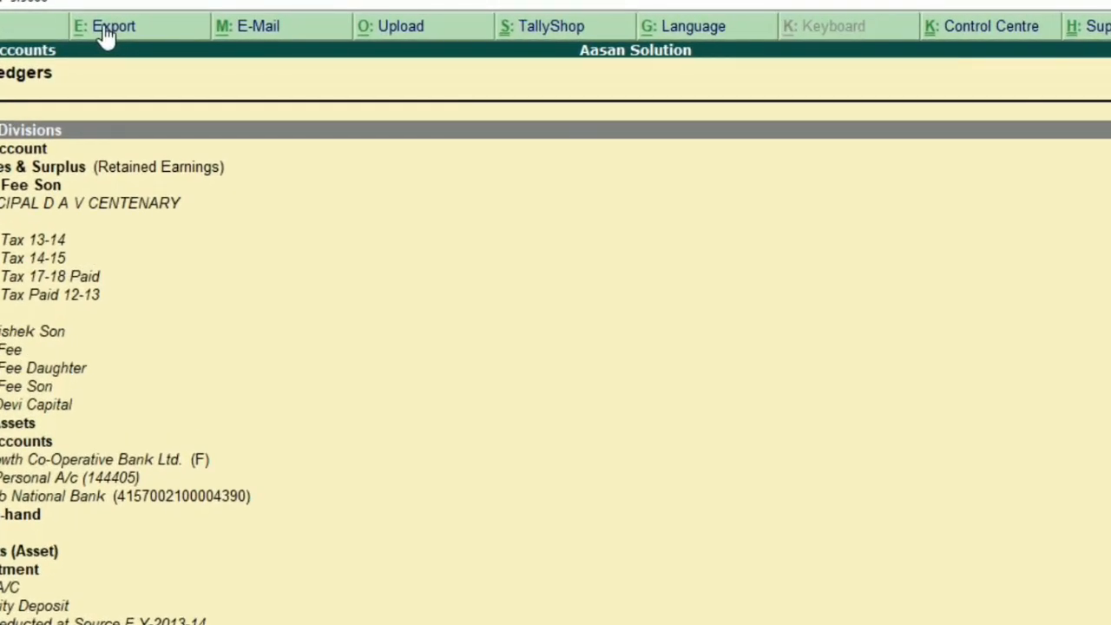
Begin exporting the List of Ledgers, reviewing the settings and keeping Default (All Languages) and the Excel (Spreadsheet) format
click(103, 33)
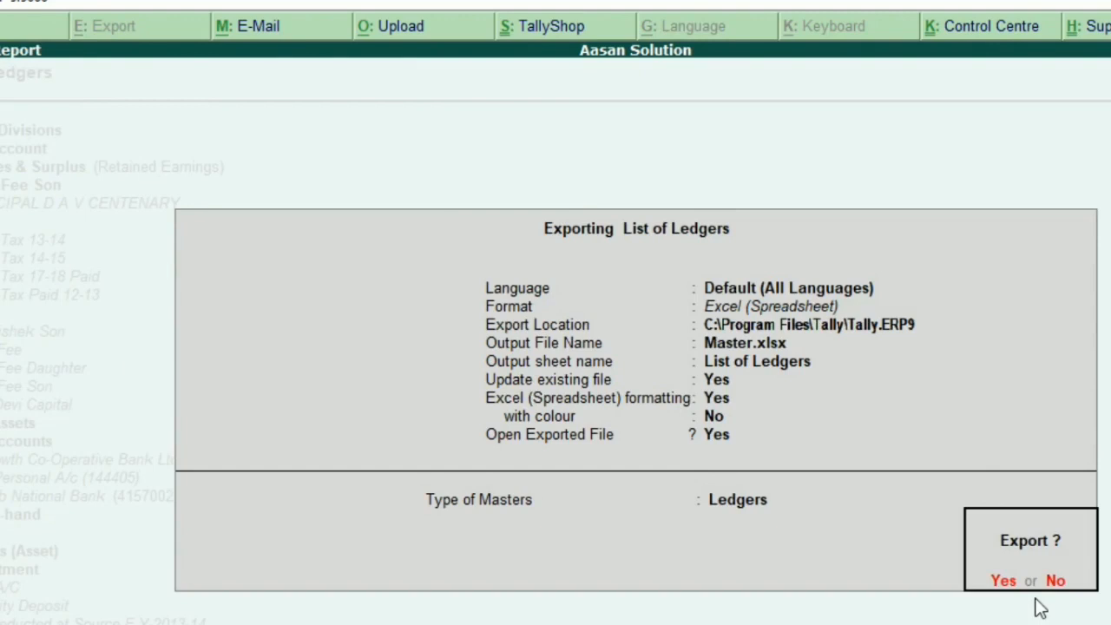
key(n)
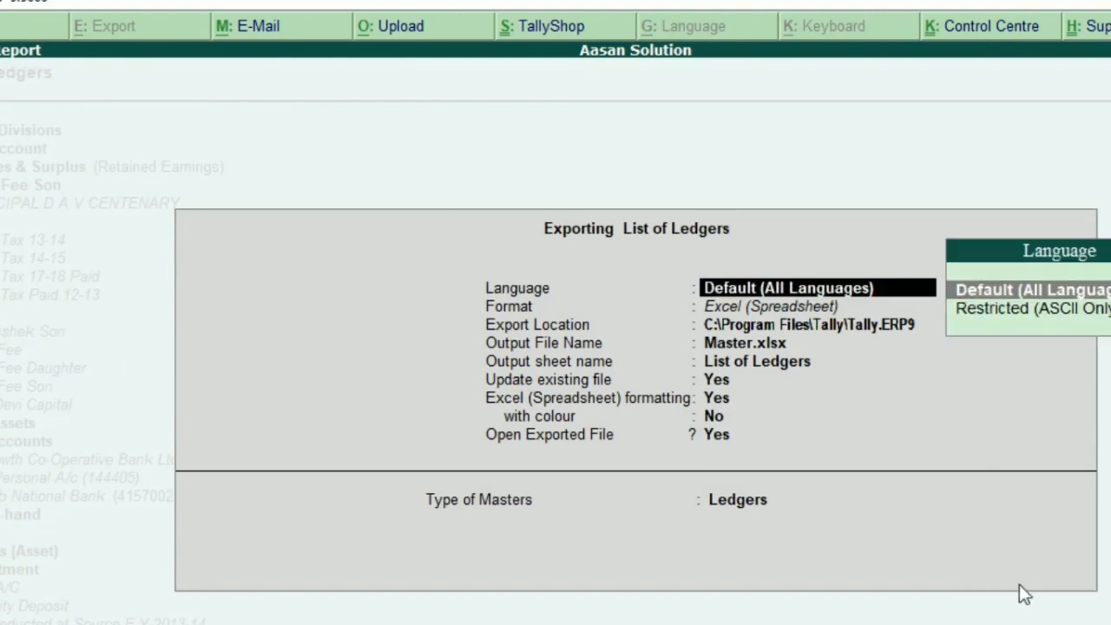
key(Return)
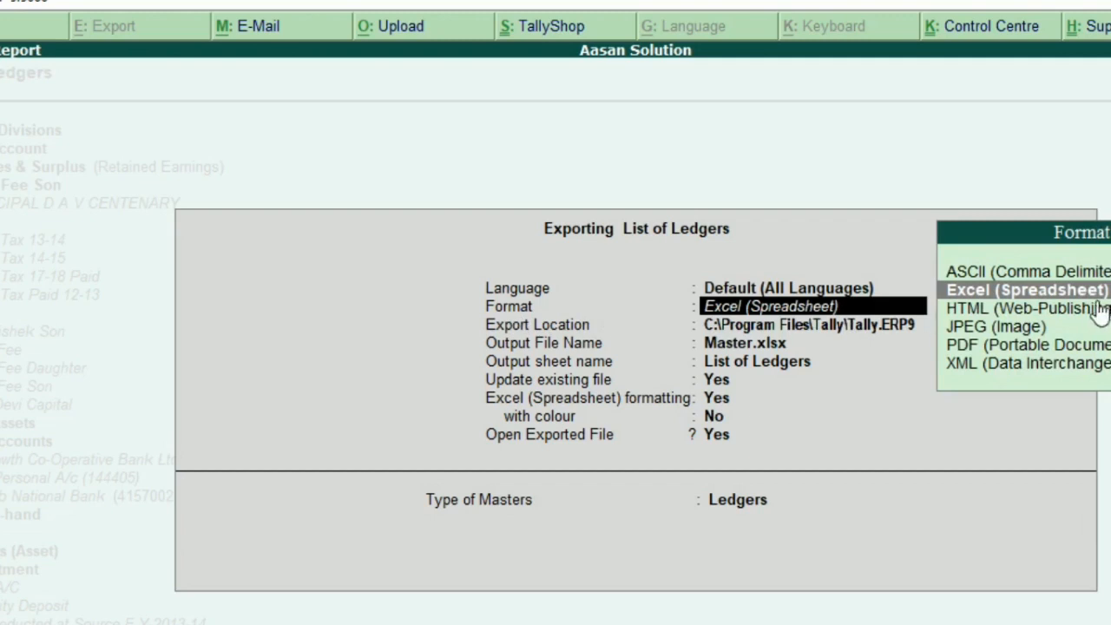
key(Return)
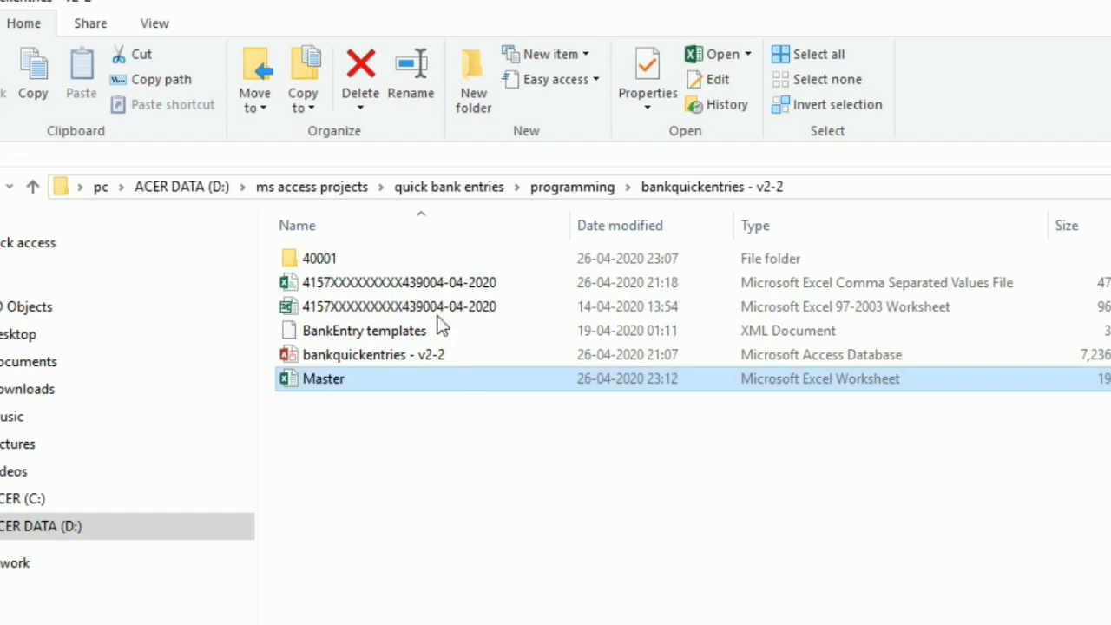
Export the ledgers as Master.xlsx to the folder path copied from File Explorer, D:\ms access projects\quick bank entries\programming\bankquickentries - v2-2, and return to that folder
click(821, 191)
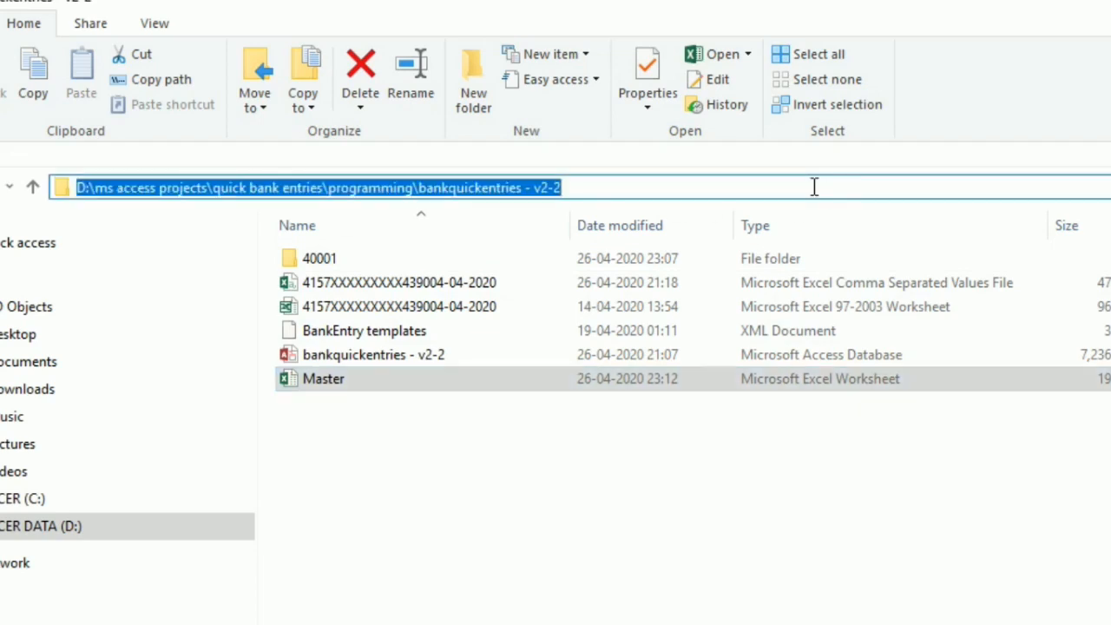
key(alt+Tab)
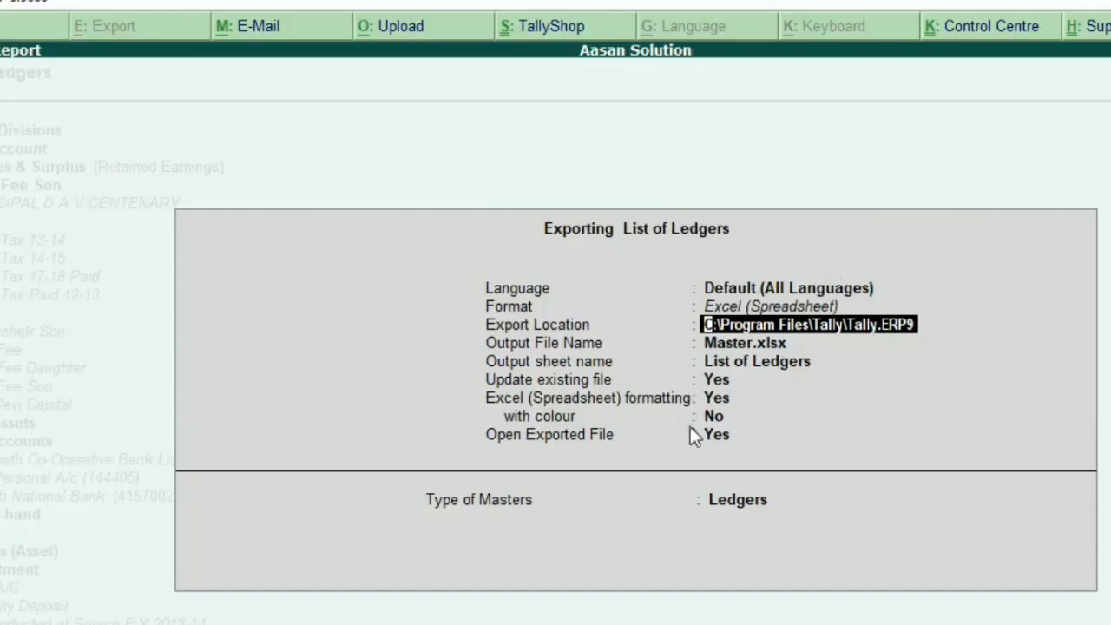
key(BackSpace)
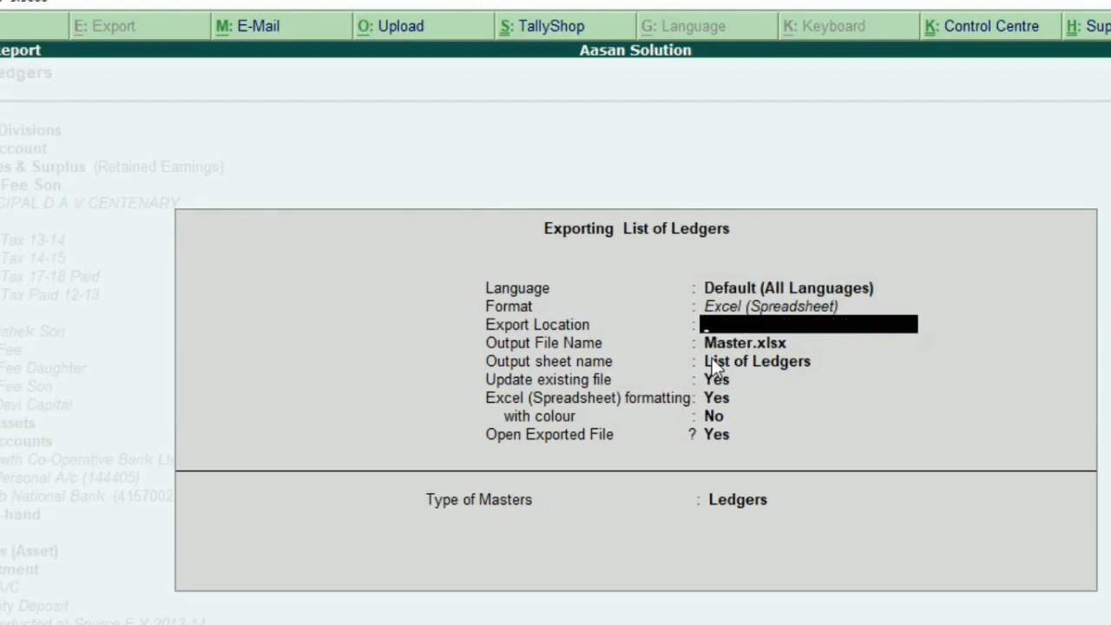
key(ctrl+alt+v)
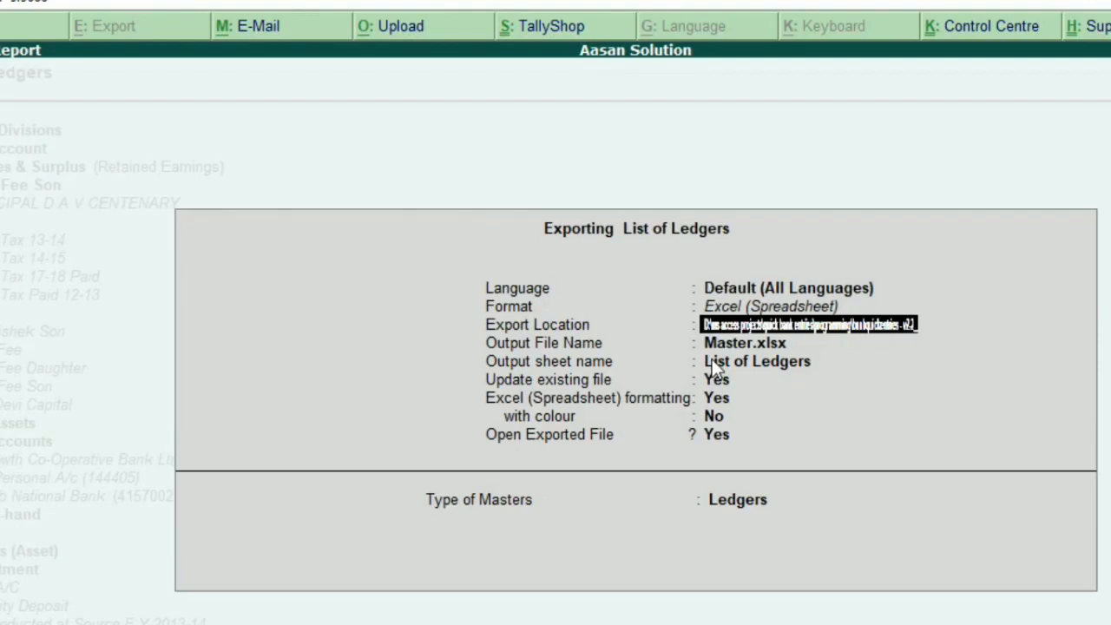
key(Return)
key(Return)
key(Return)
key(Return)
key(Return)
key(Return)
key(Return)
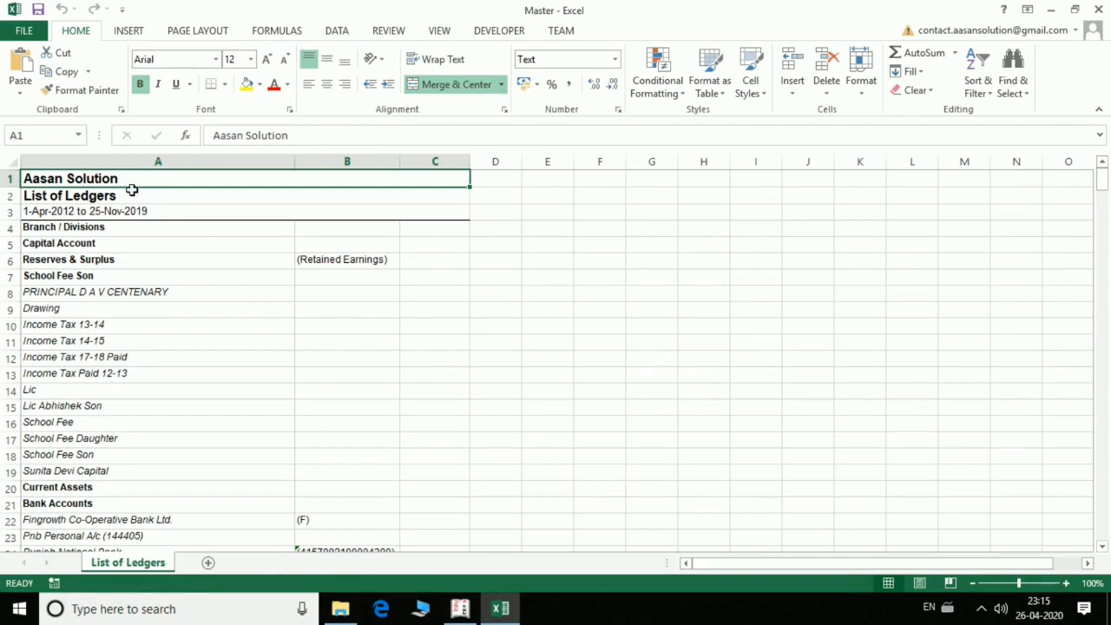
click(340, 610)
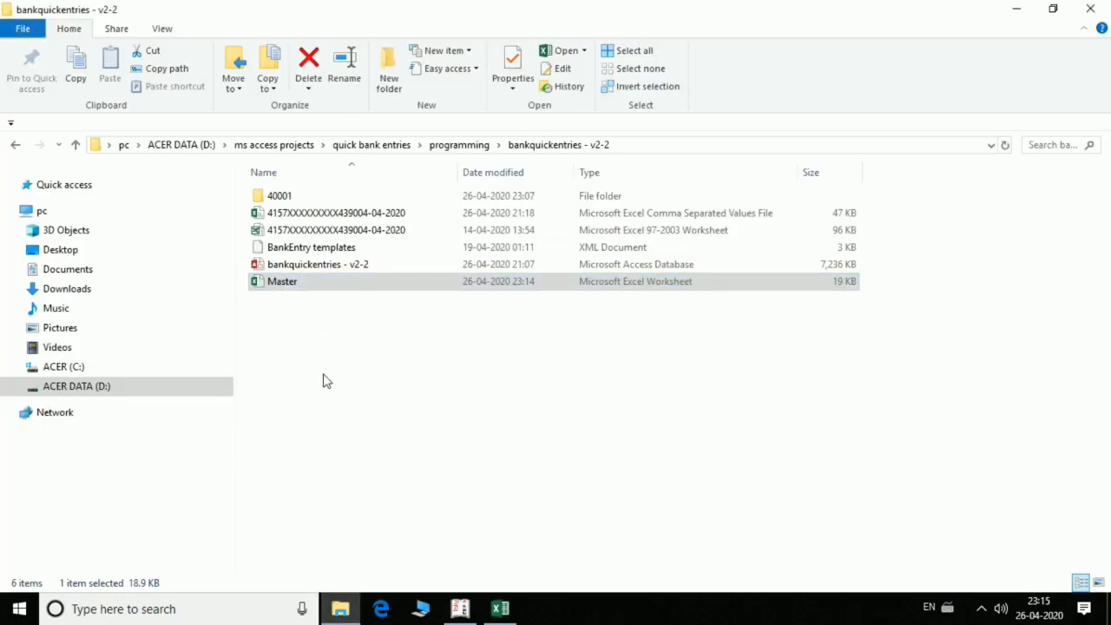
click(541, 435)
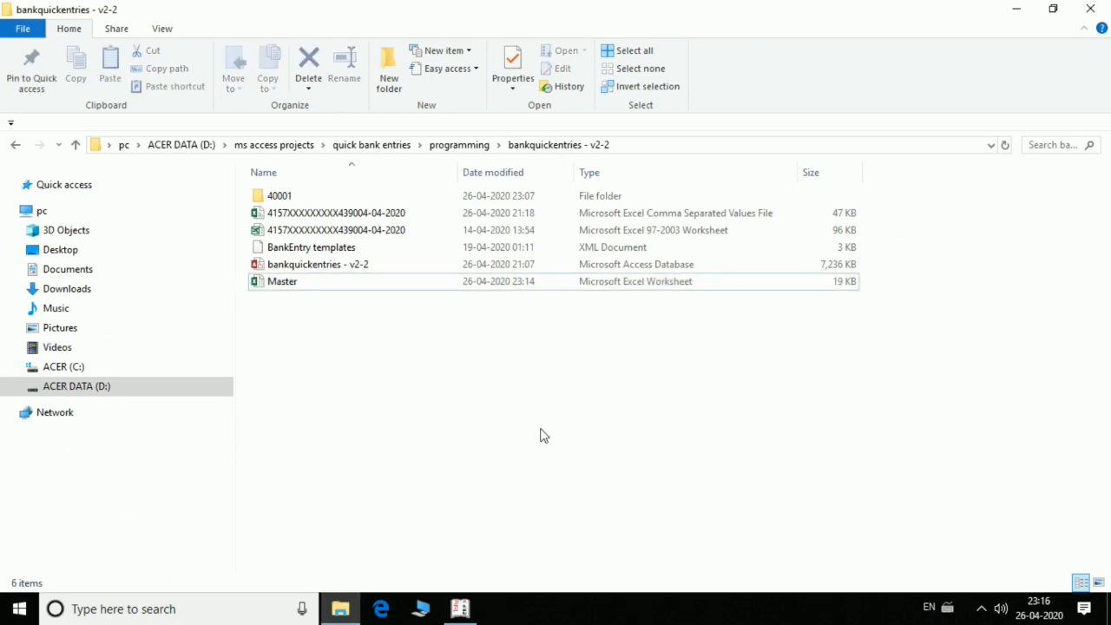
click(386, 236)
click(299, 281)
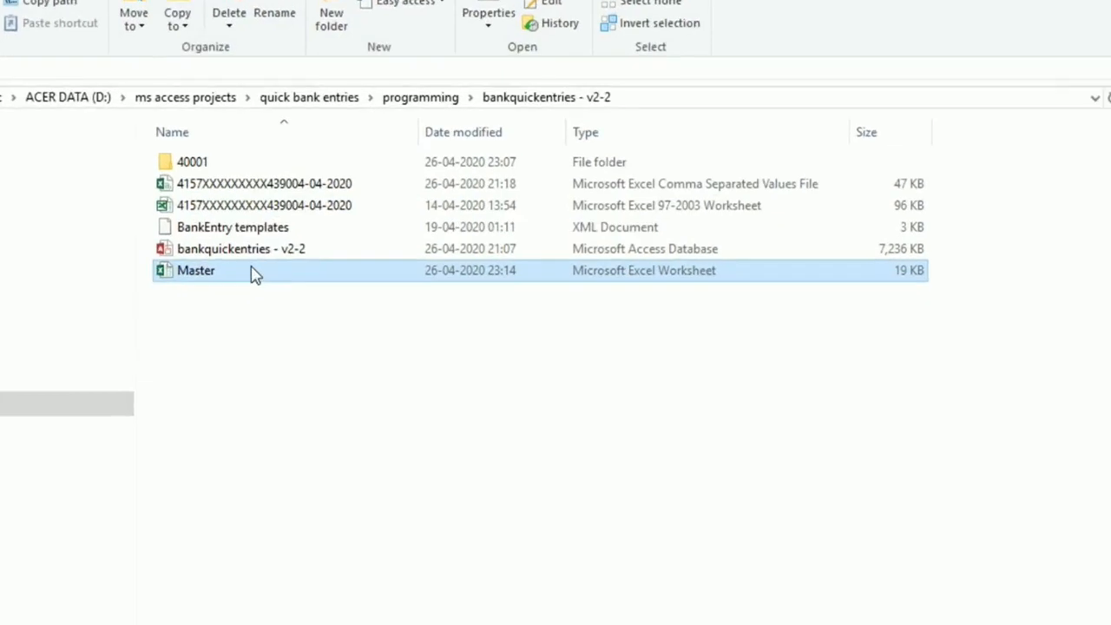
click(179, 468)
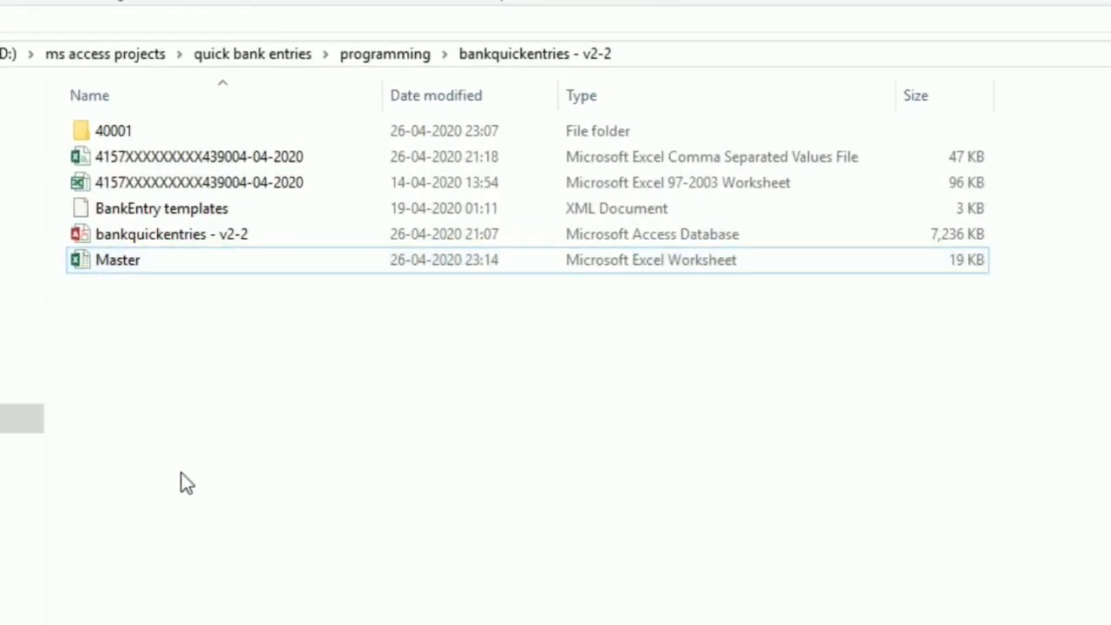
click(148, 238)
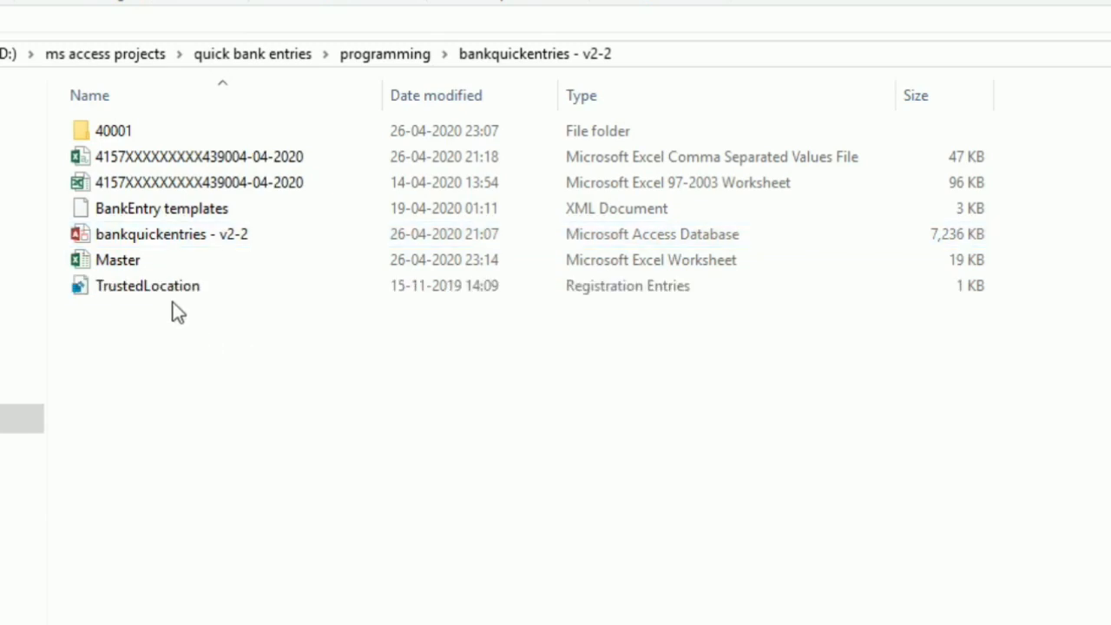
Run the TrustedLocation registry file and approve adding its information to the registry
click(168, 290)
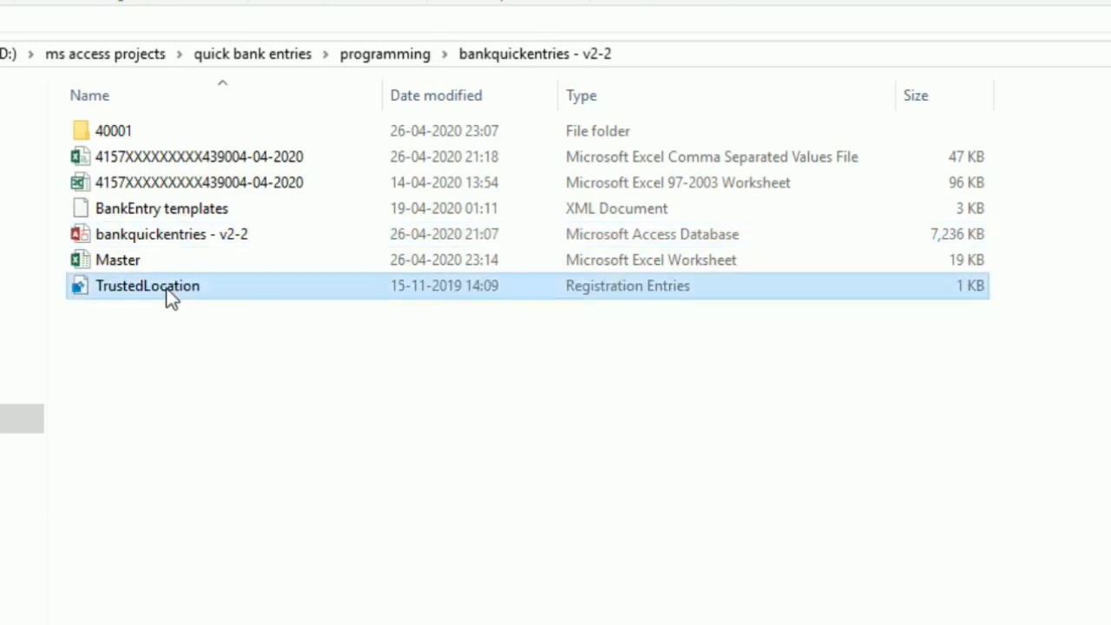
double_click(169, 292)
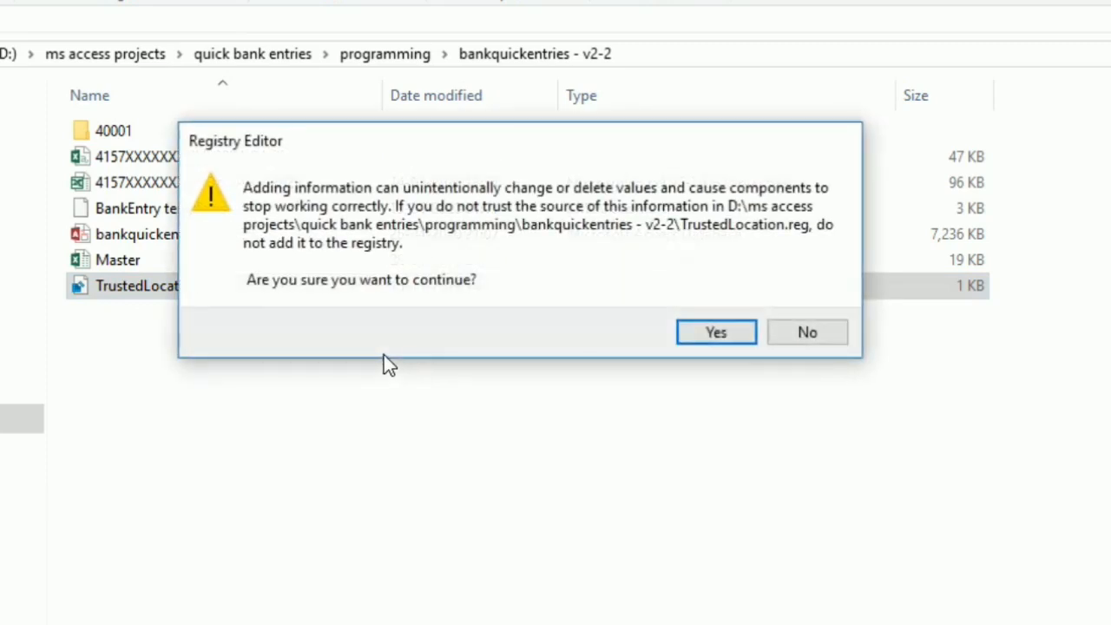
click(686, 333)
click(777, 309)
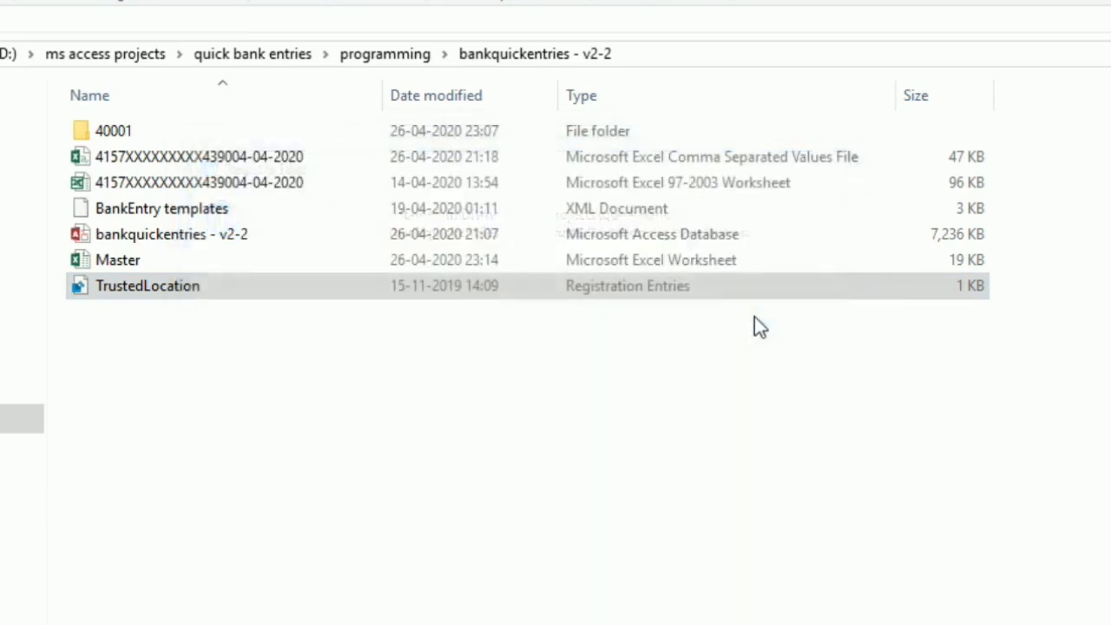
Open the bankquickentries - v2-2 Access database, continue to its Main Form and choose to import a new bank statement
click(185, 239)
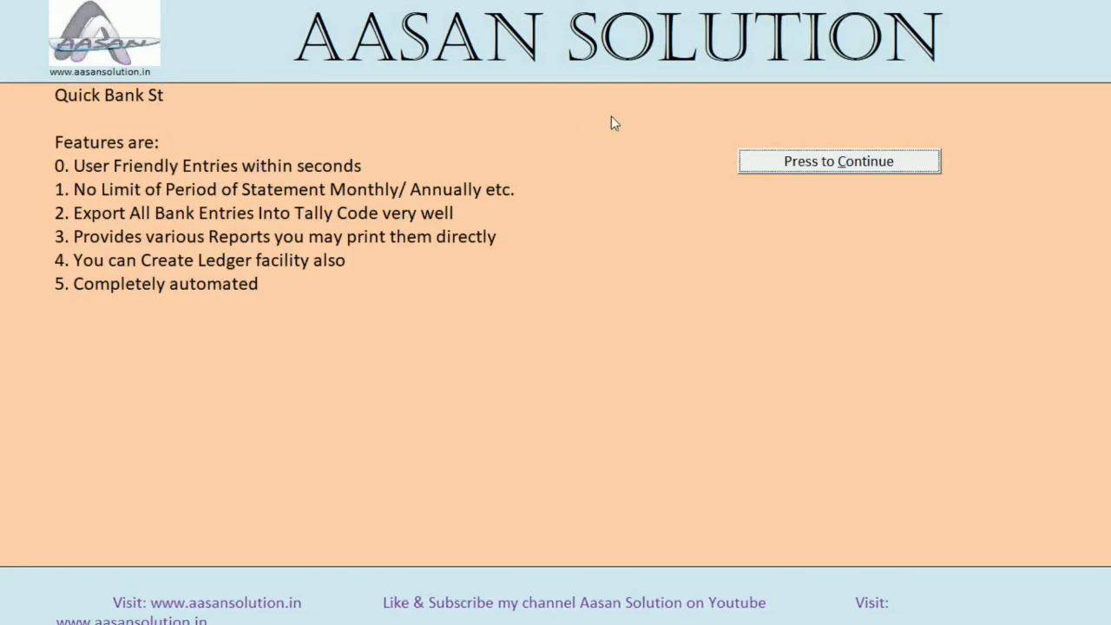
click(791, 165)
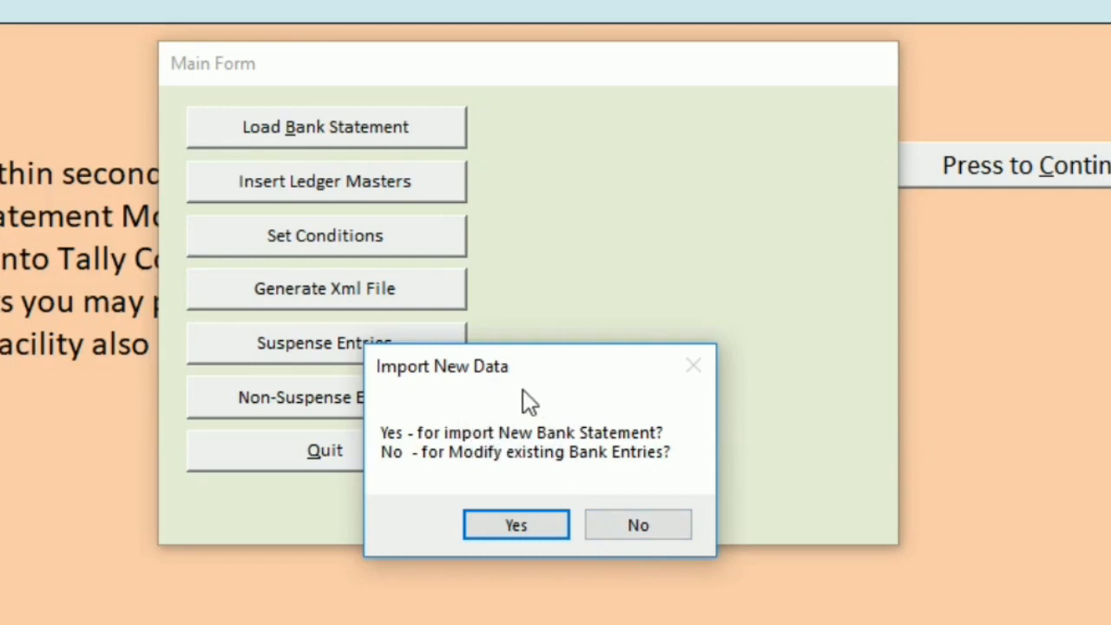
click(478, 527)
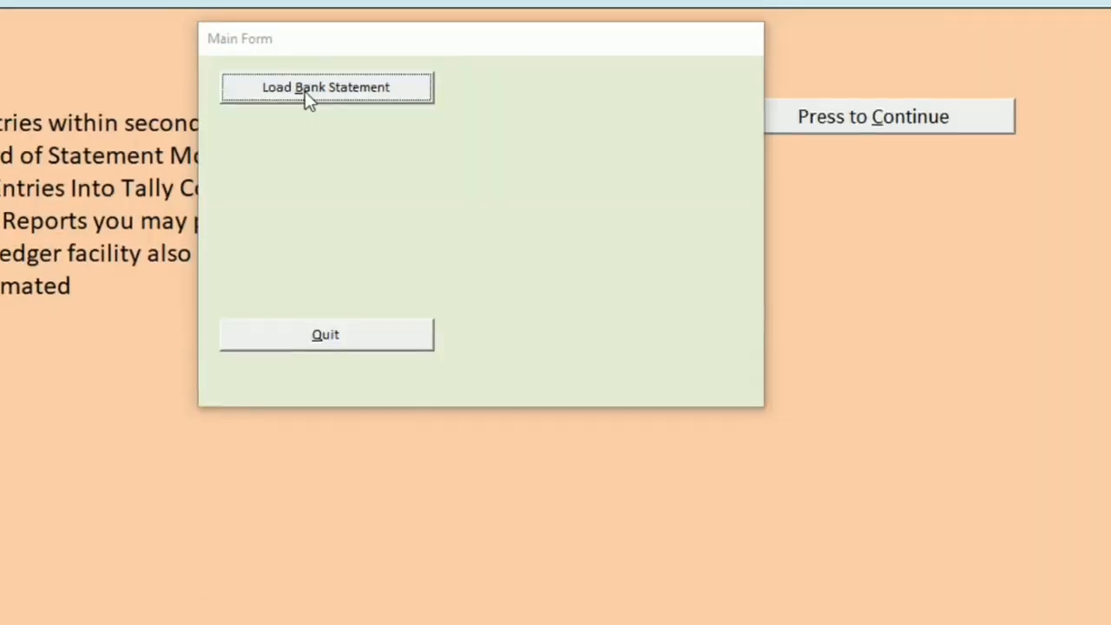
Load the Excel 97-2003 bank statement file from the bankquickentries - v2-2 folder
click(297, 132)
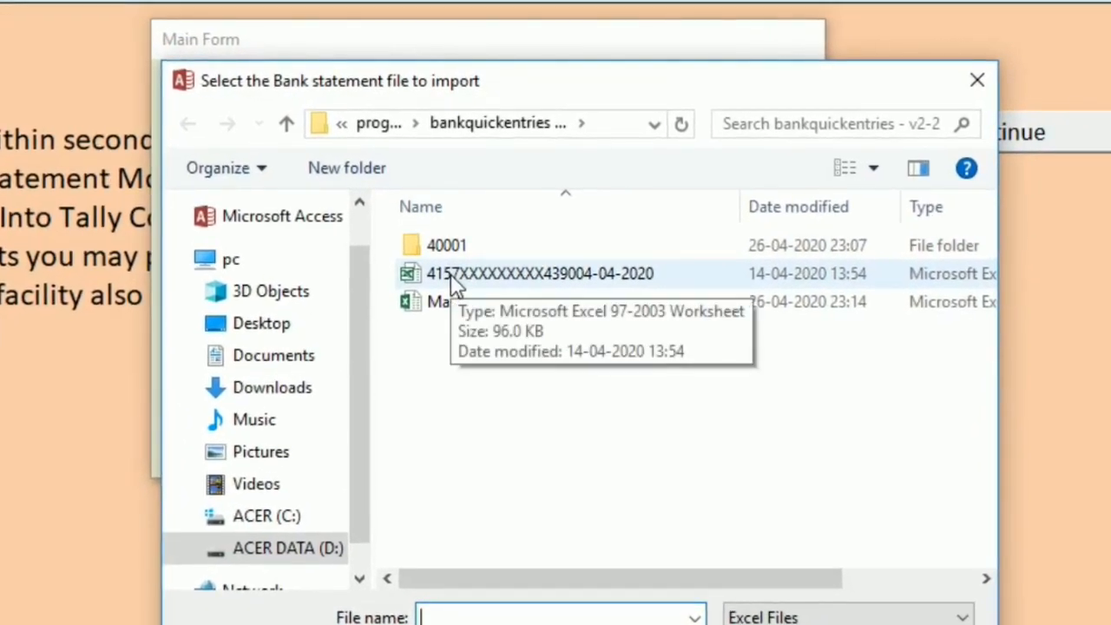
click(451, 273)
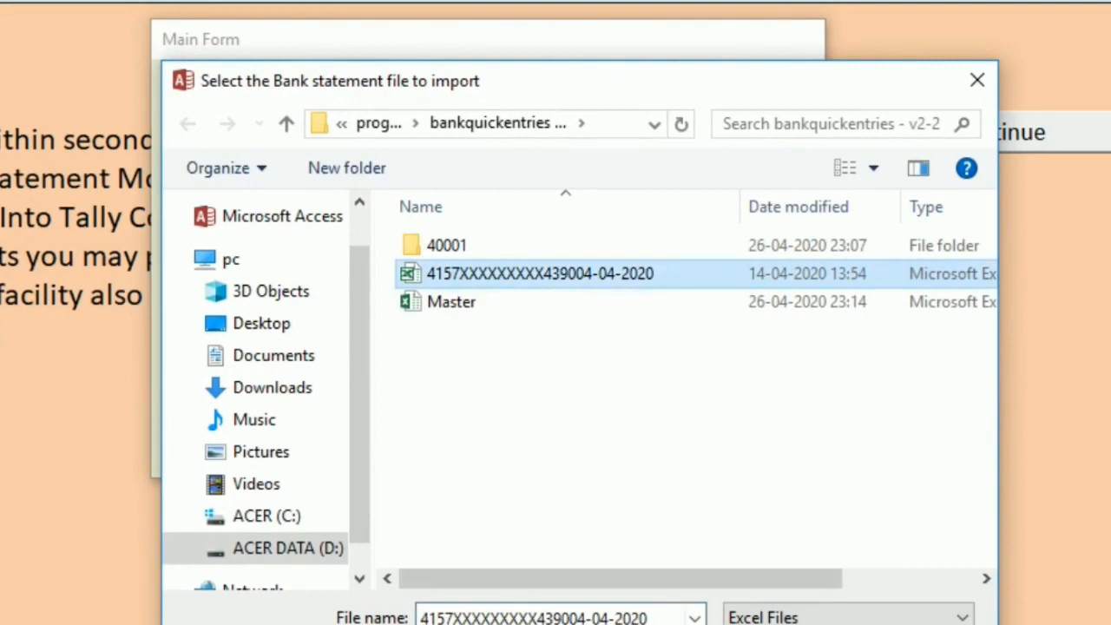
click(792, 624)
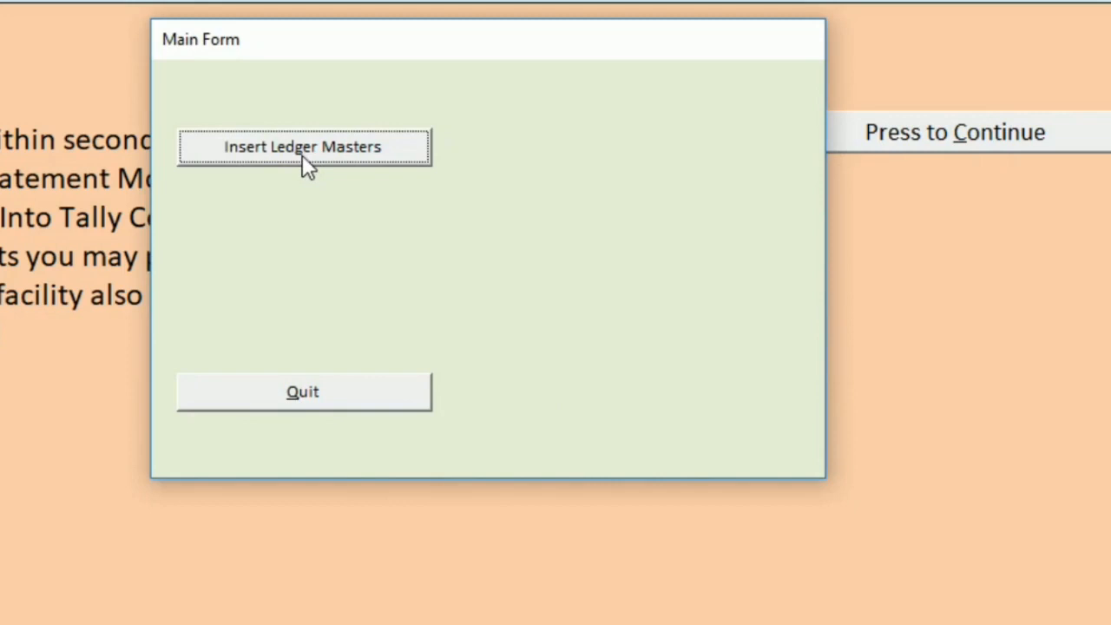
Insert the ledger masters from the Master workbook
click(267, 168)
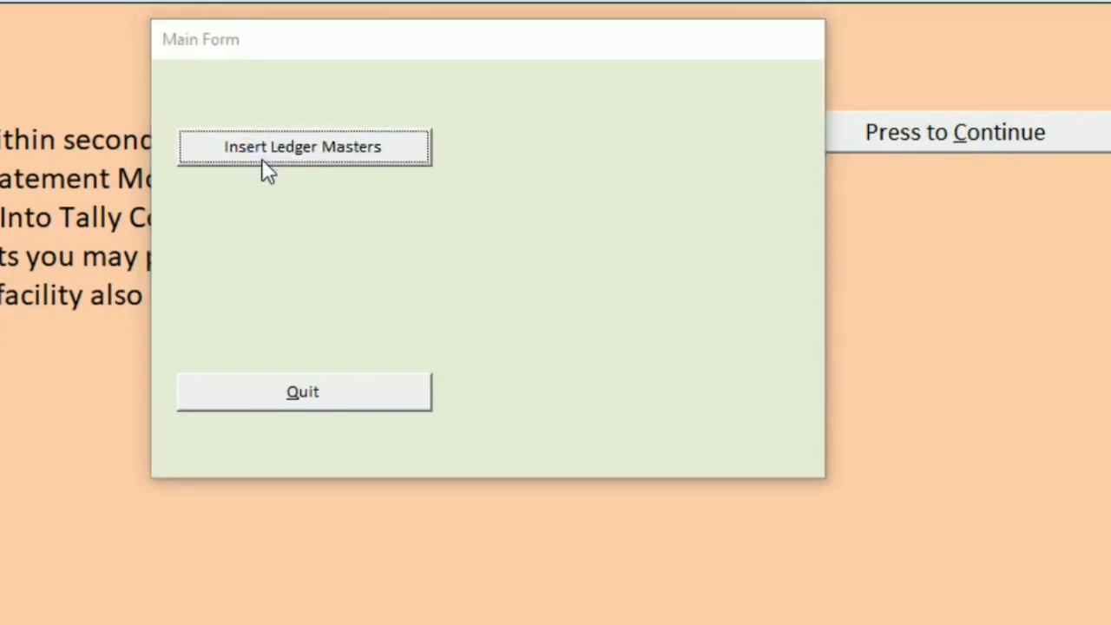
click(438, 311)
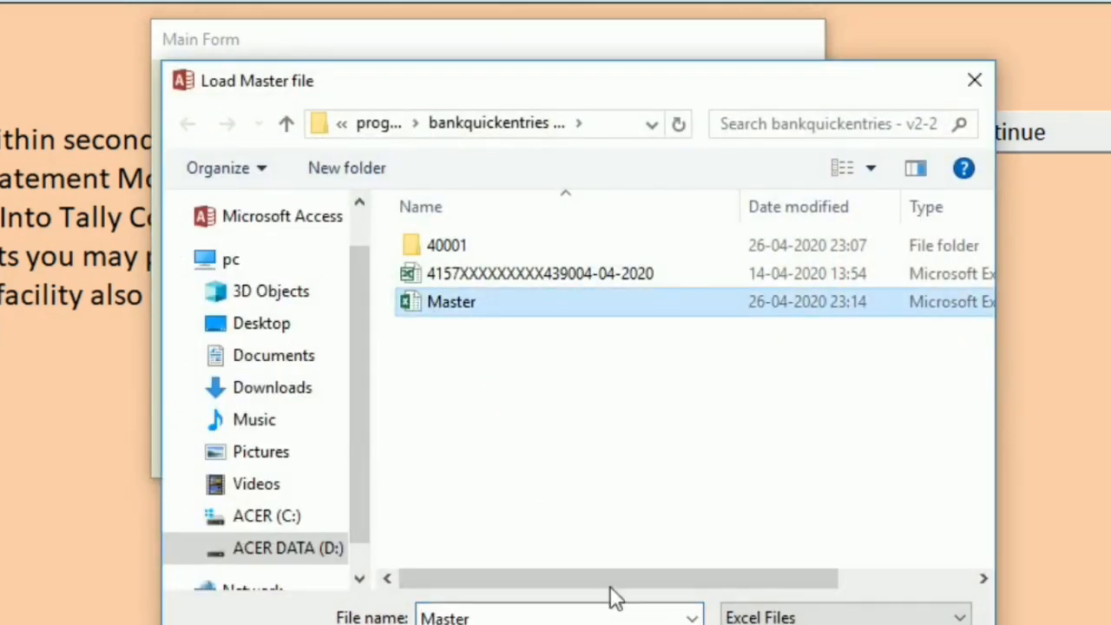
click(780, 624)
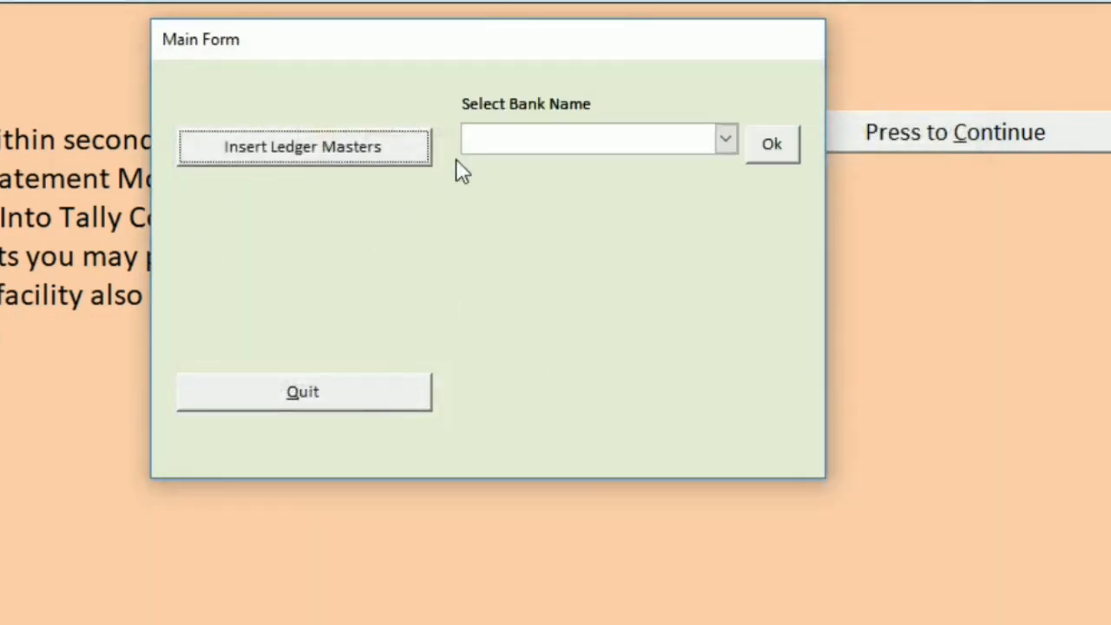
Set the bank name to Punjab National Bank and confirm the selection
click(491, 141)
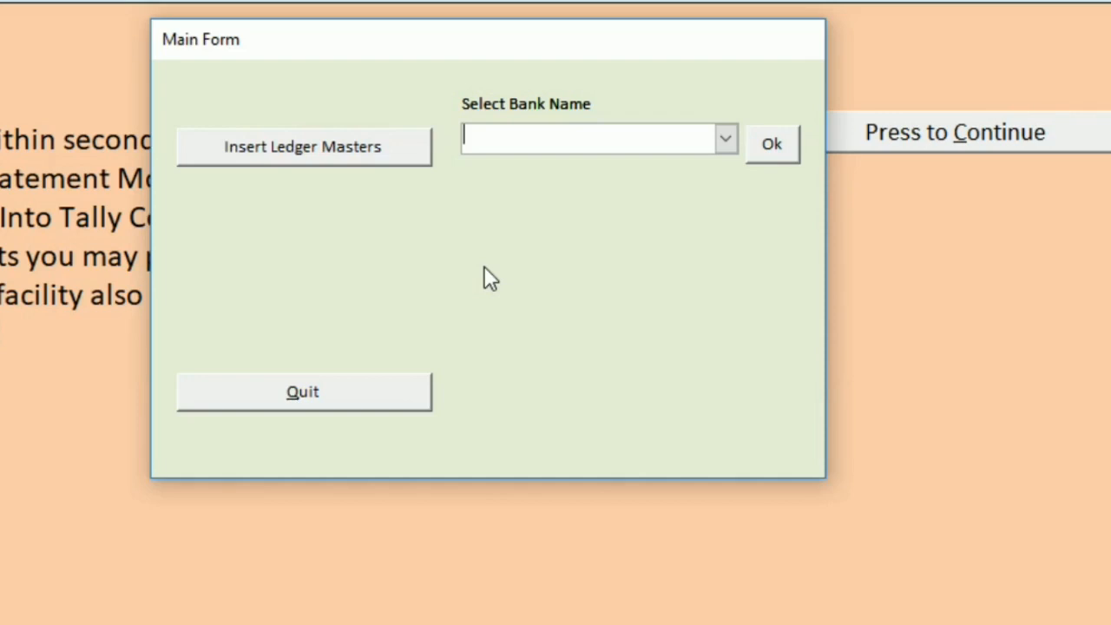
text(punjab National Bank)
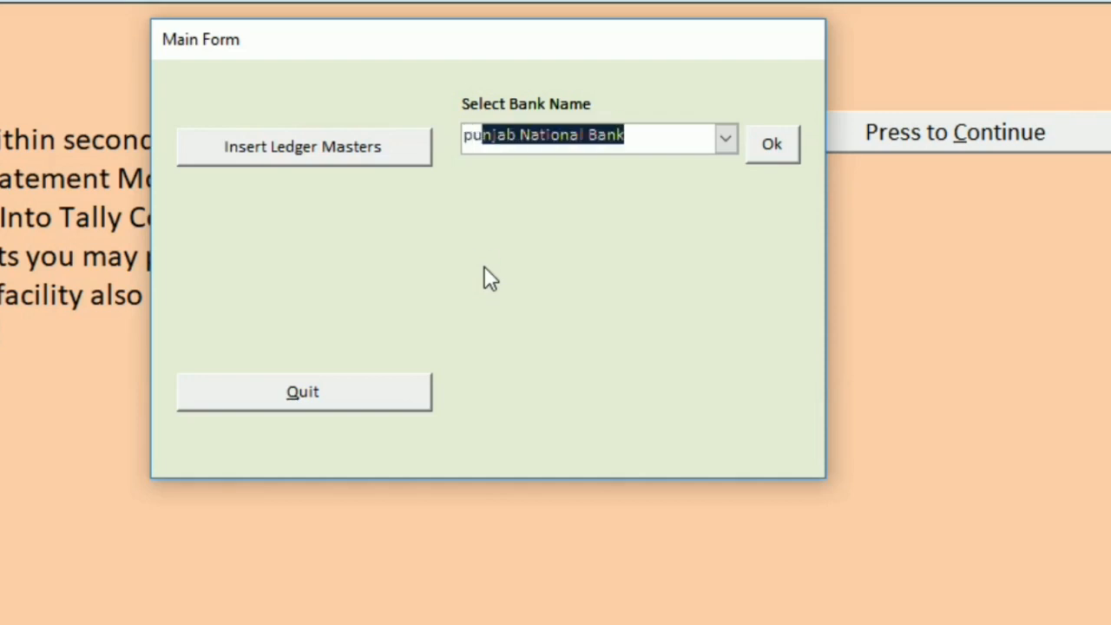
click(725, 139)
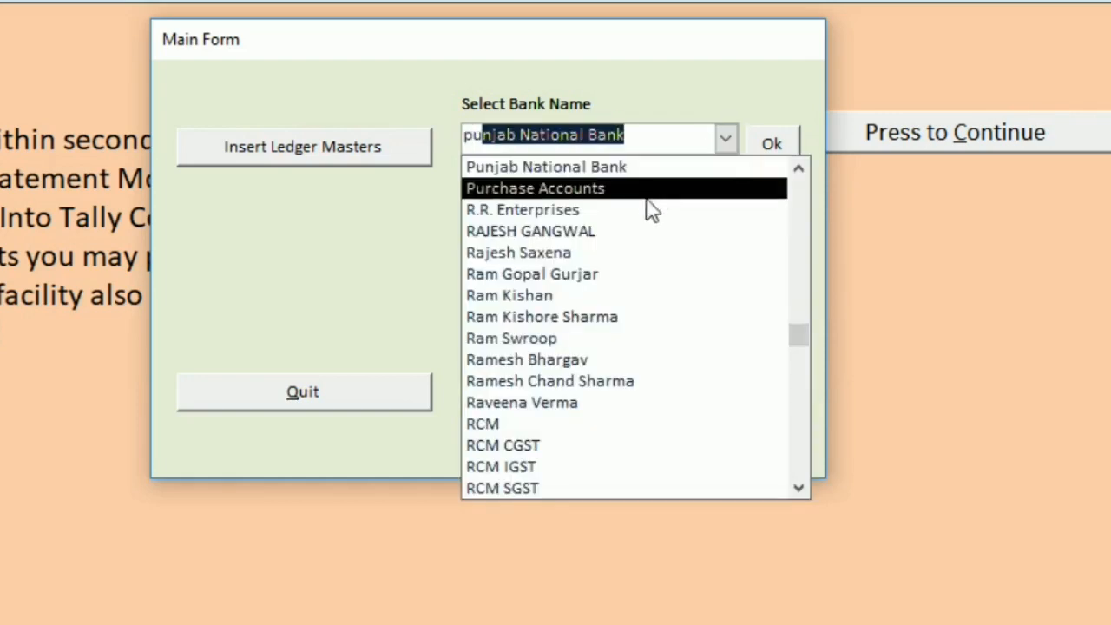
click(640, 170)
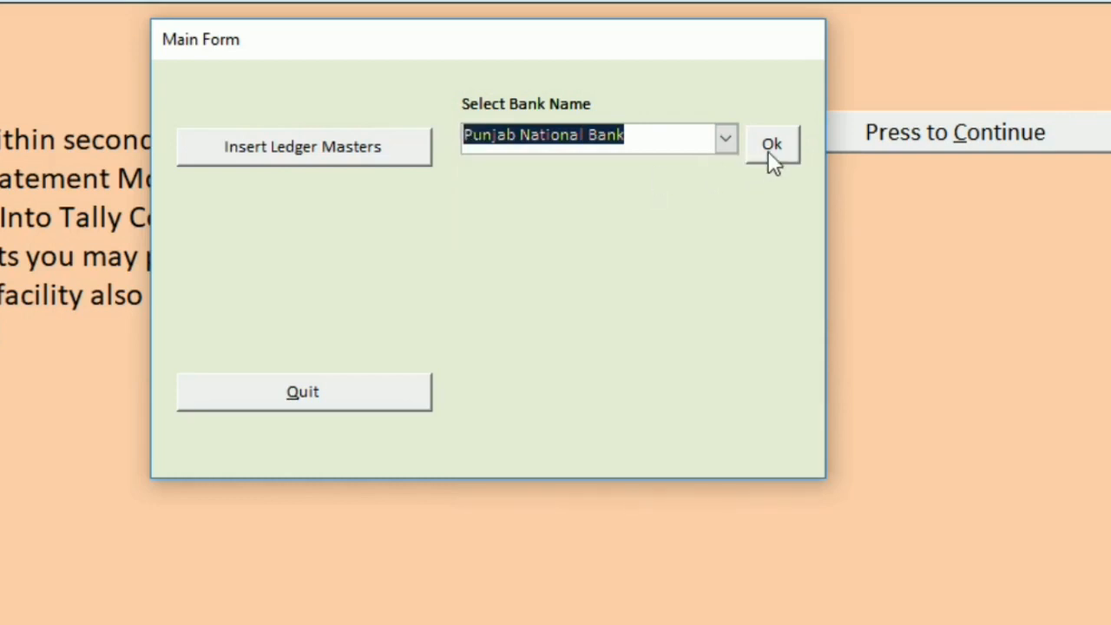
click(772, 146)
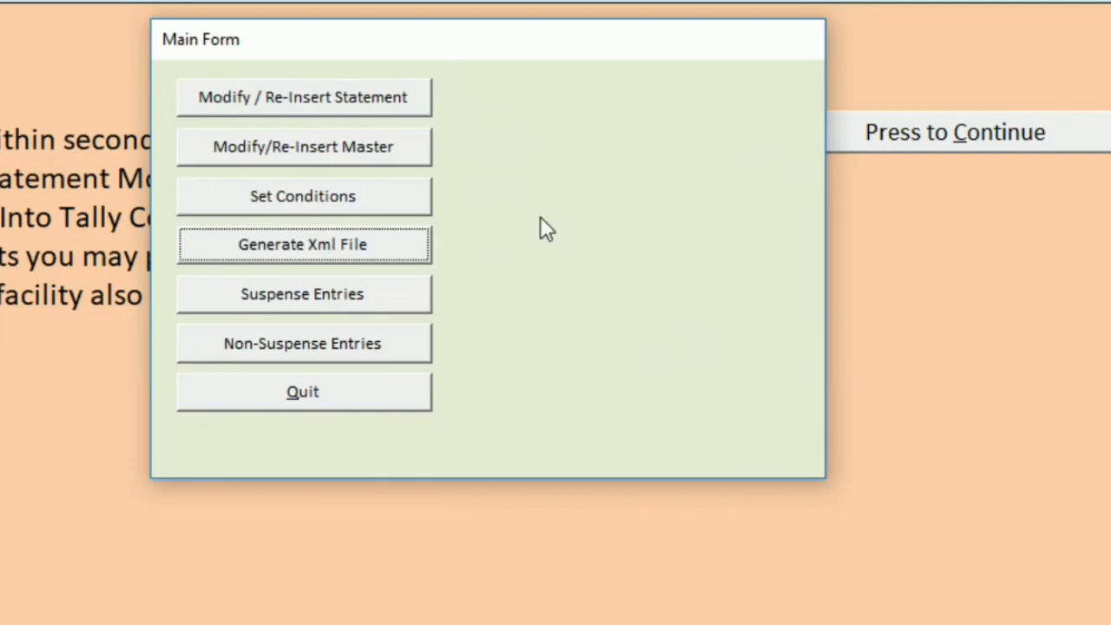
Review the suspense entries, copy the payee's name from the narration of the 25,000.00 withdrawal dated 31-03-2020, and close the list
drag(410, 56, 384, 53)
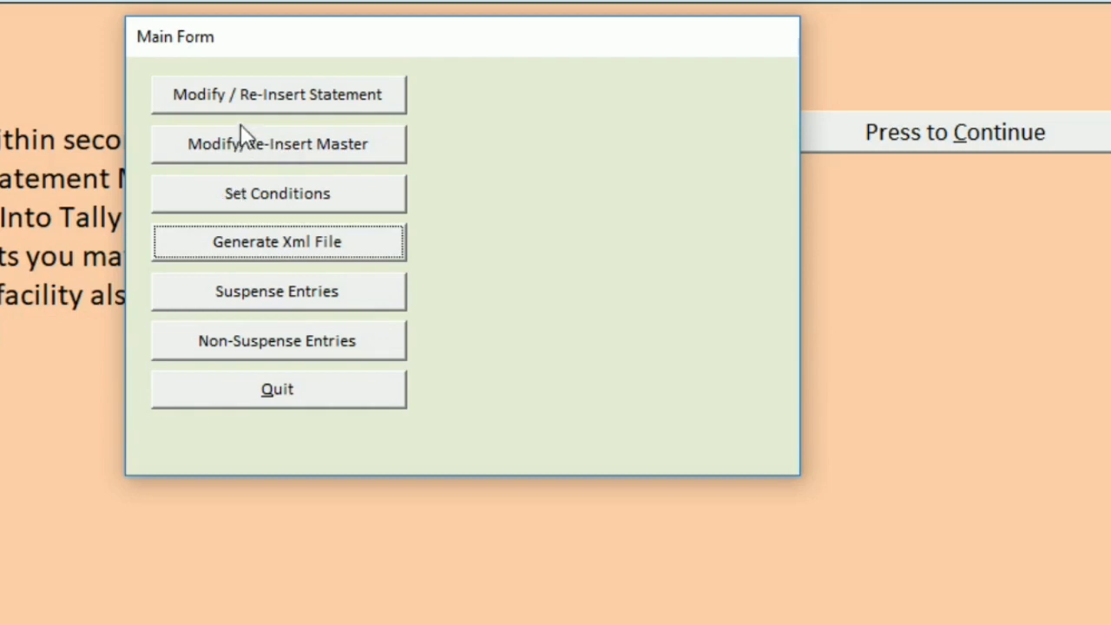
click(248, 299)
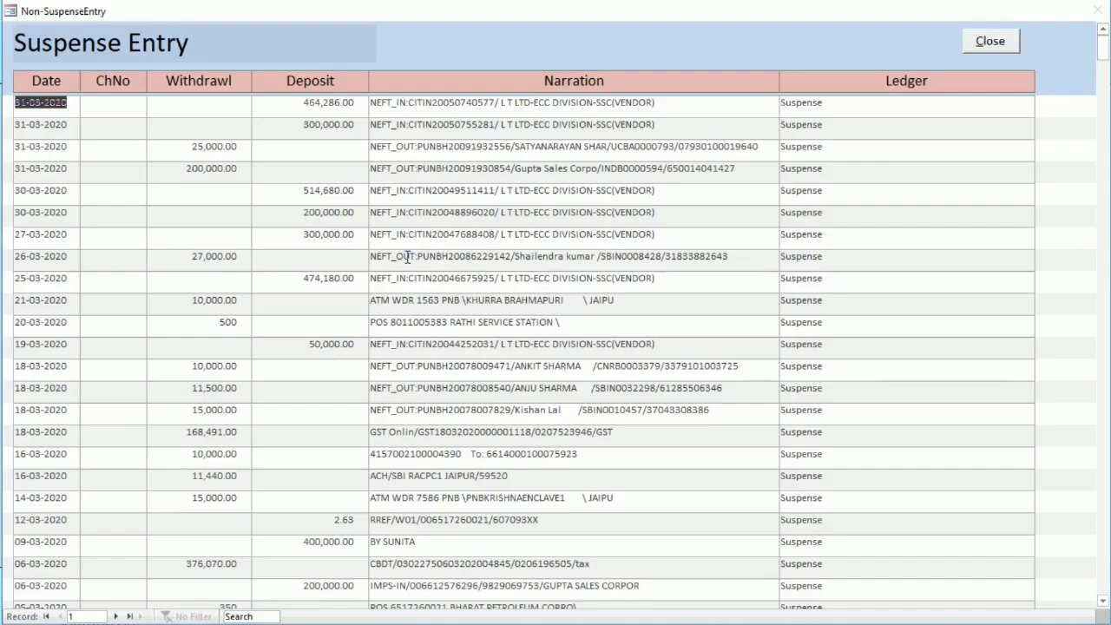
scroll(335, 170, down, 3)
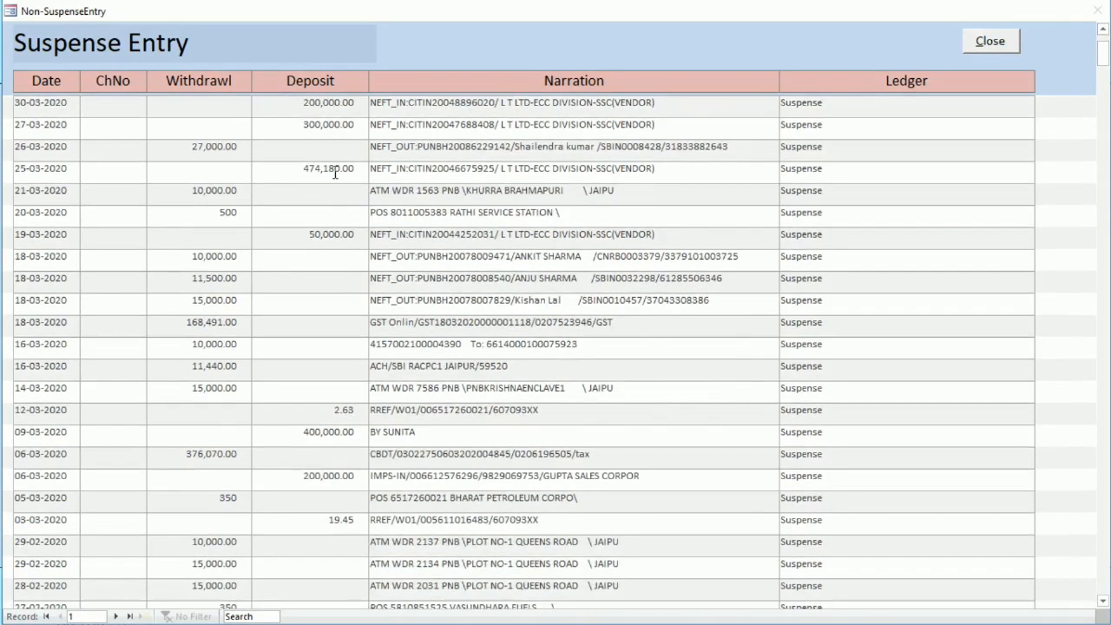
scroll(335, 173, up, 3)
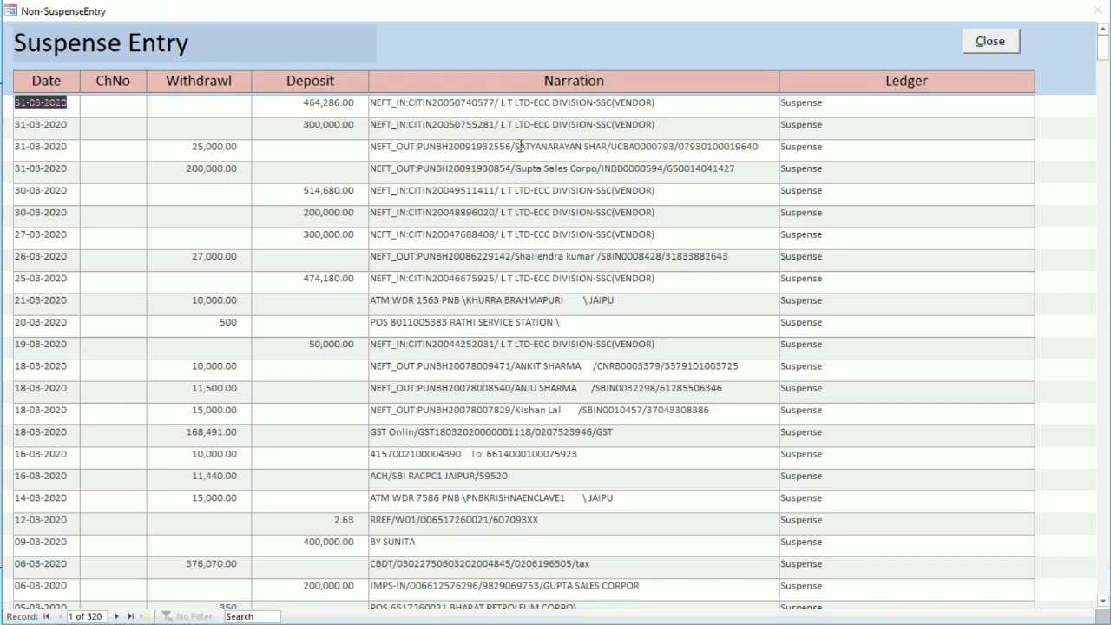
drag(515, 146, 608, 151)
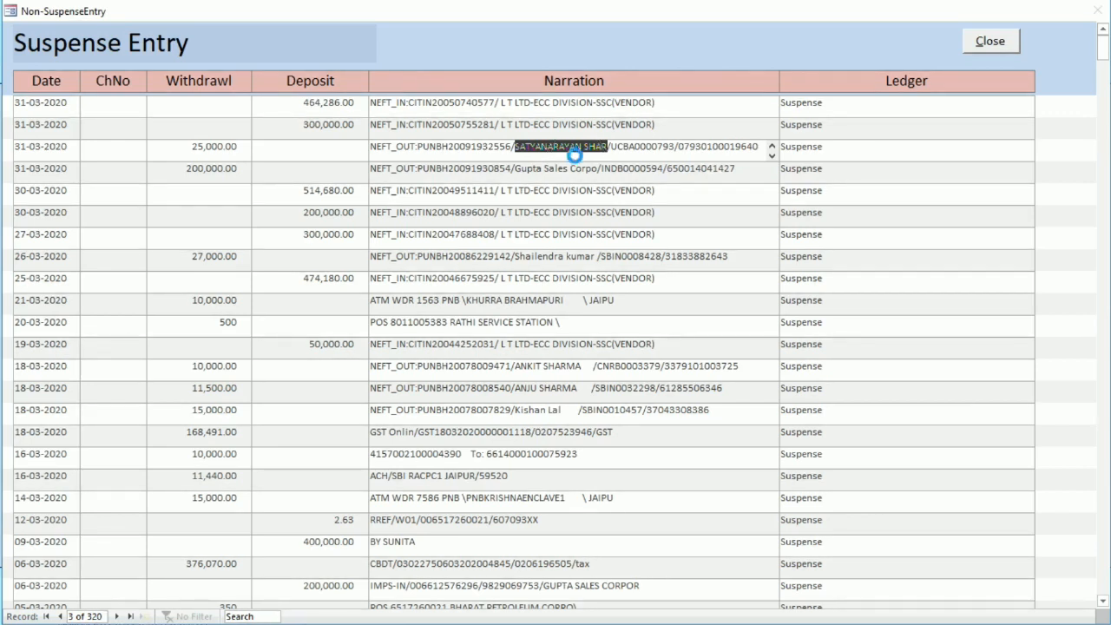
click(990, 41)
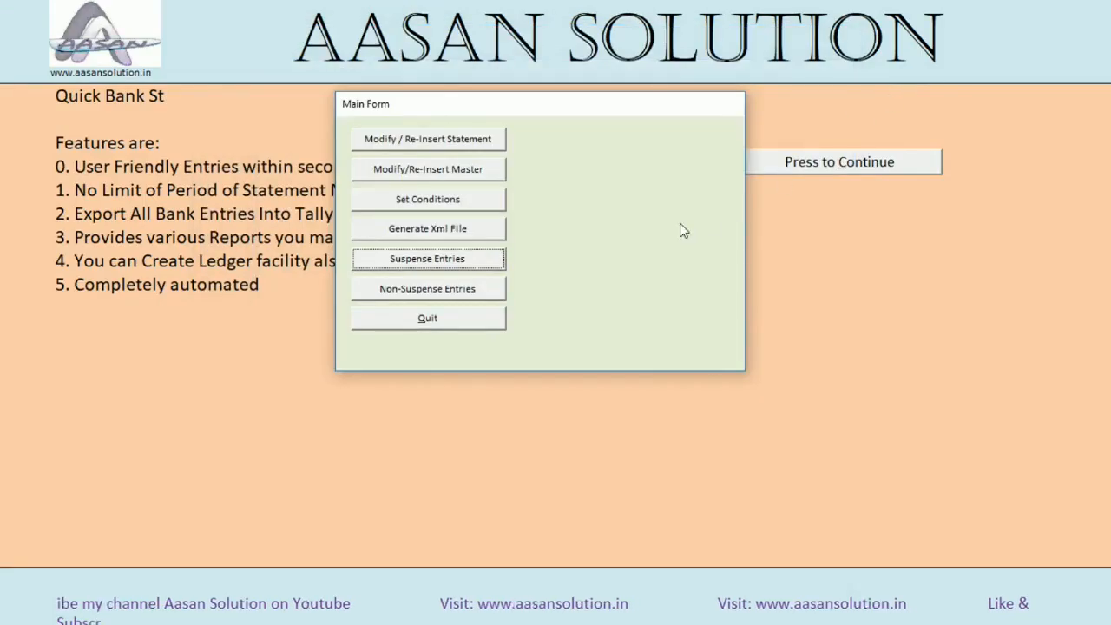
Add a ledger selection condition that matches the copied payee name in the narration to that person's ledger, and close the conditions form
click(447, 203)
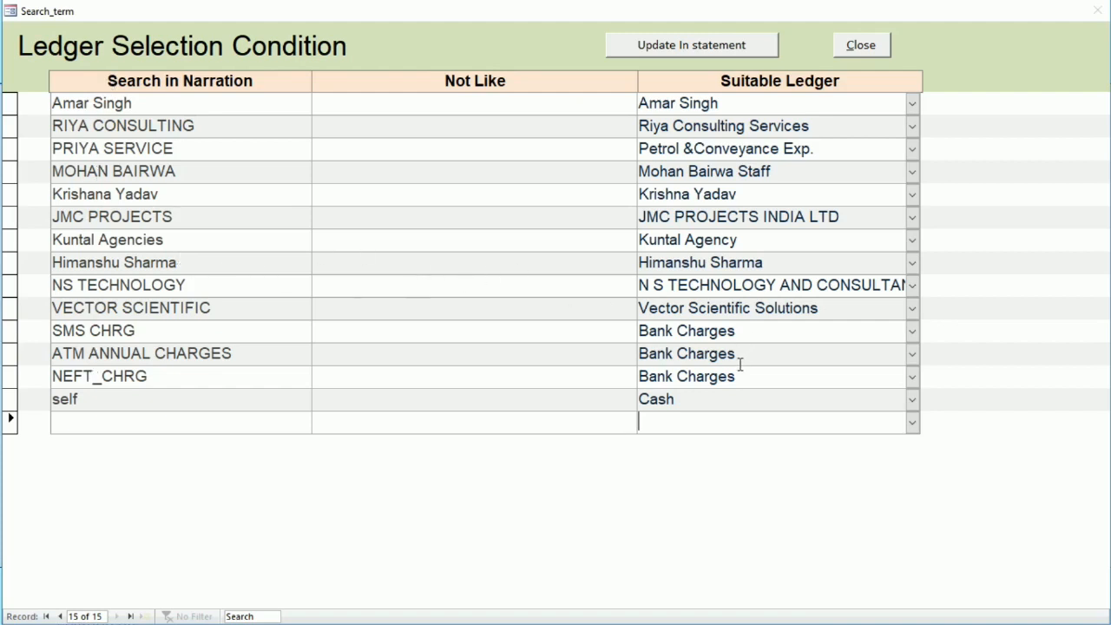
click(139, 429)
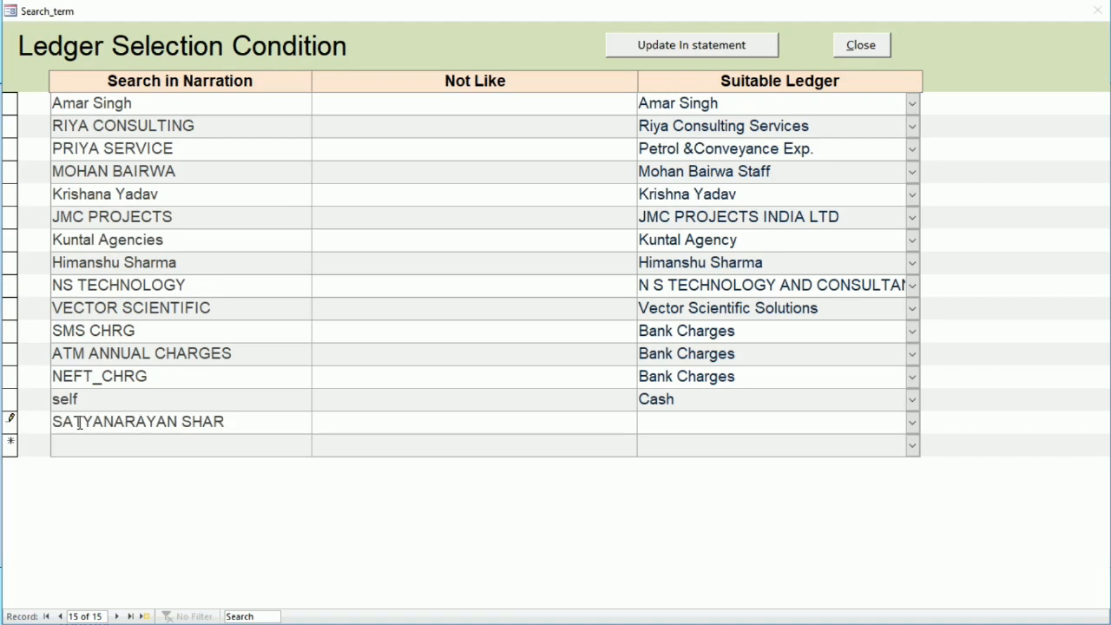
click(695, 415)
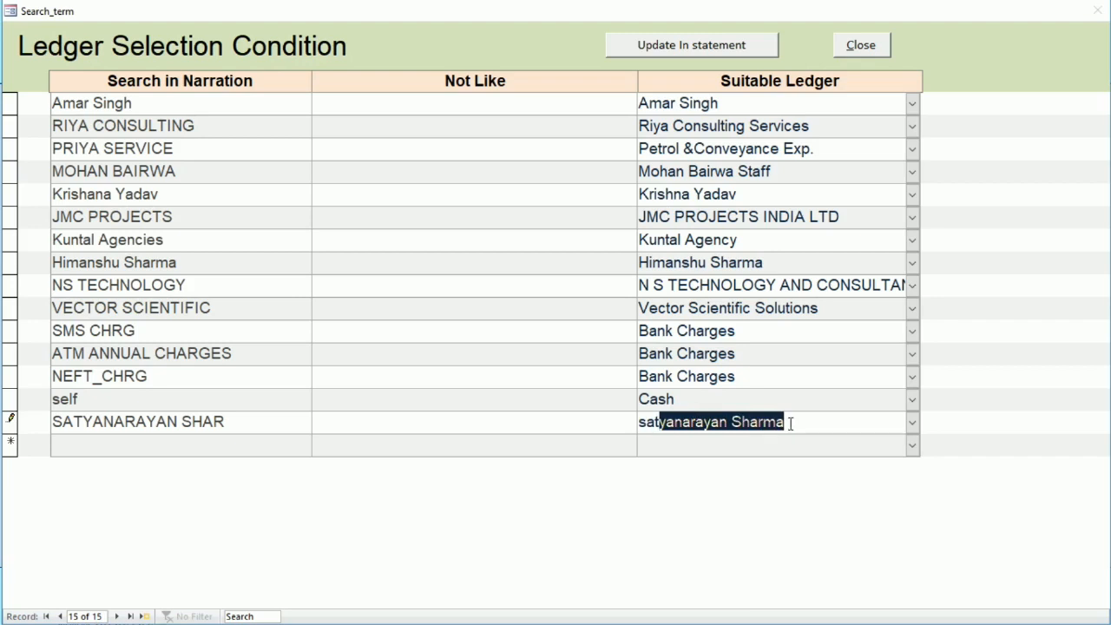
click(269, 451)
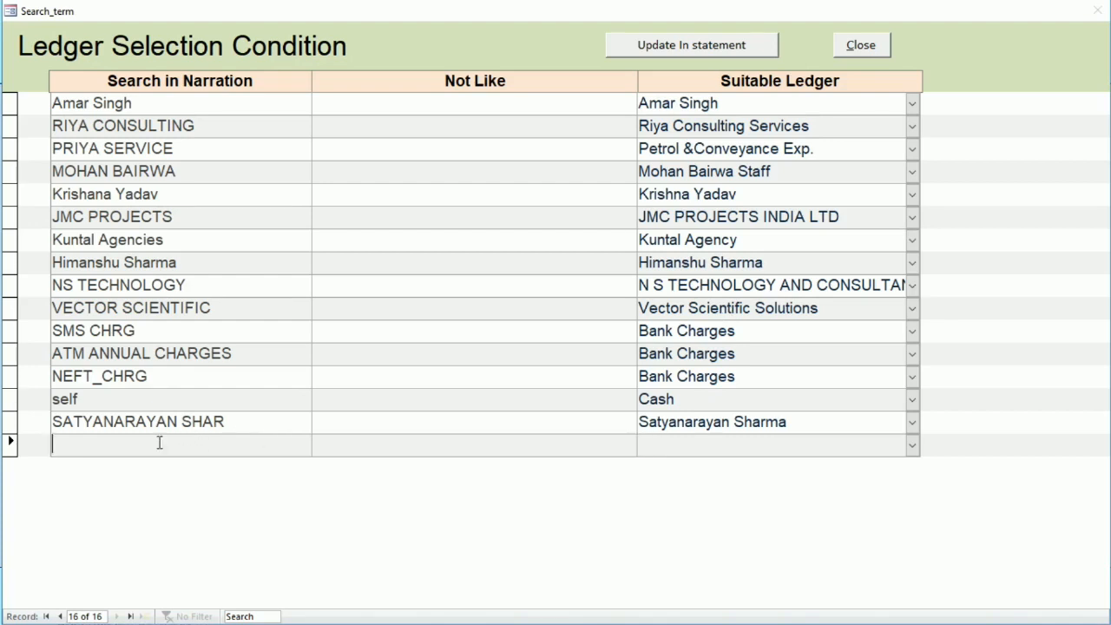
click(865, 43)
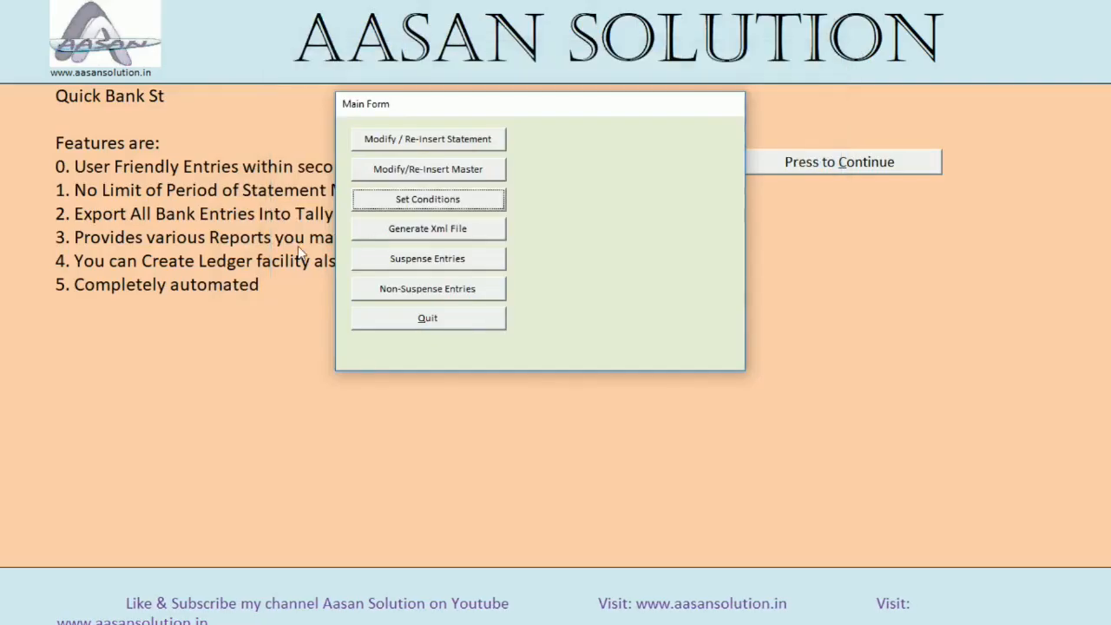
Copy RATHI SERVICE STATION from the narration of the 20-03-2020 suspense entry and close the list
click(427, 265)
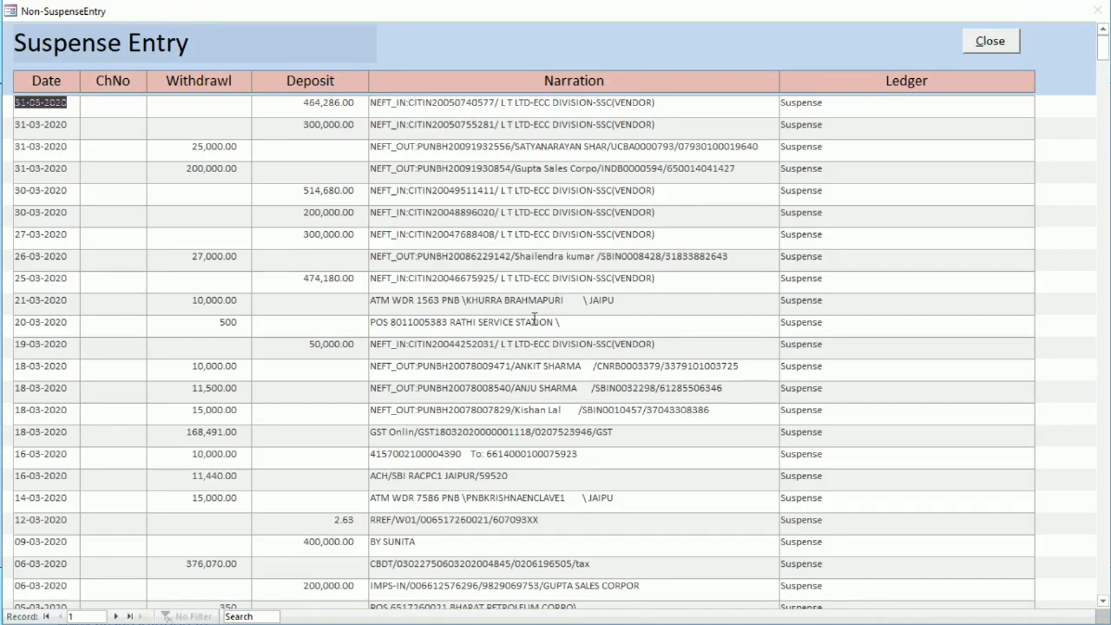
drag(450, 322, 557, 323)
key(ctrl+c)
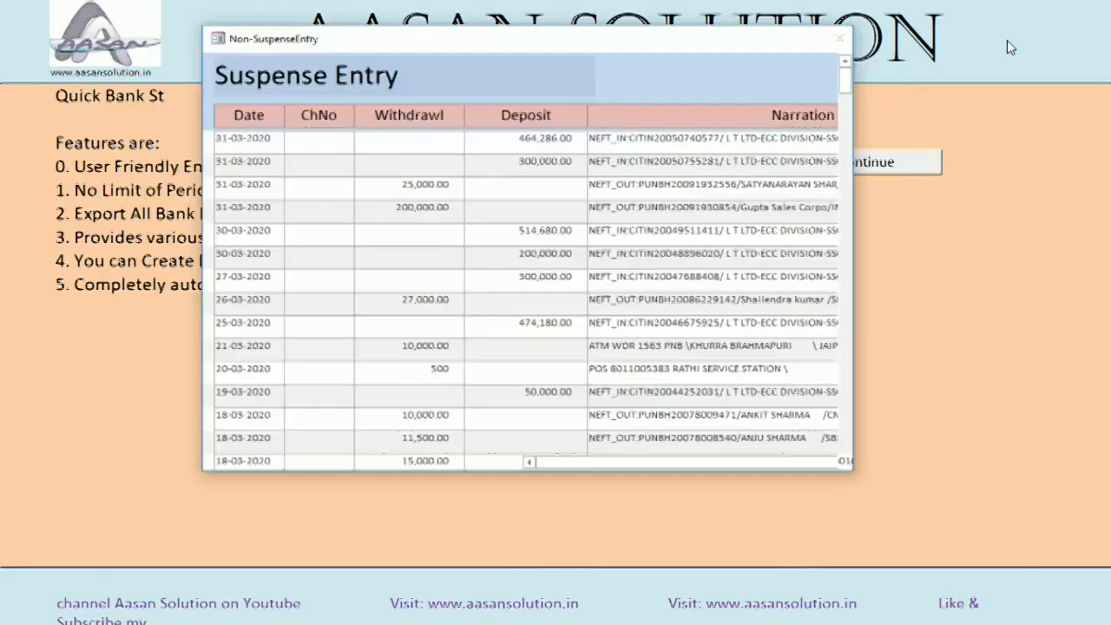
click(1007, 42)
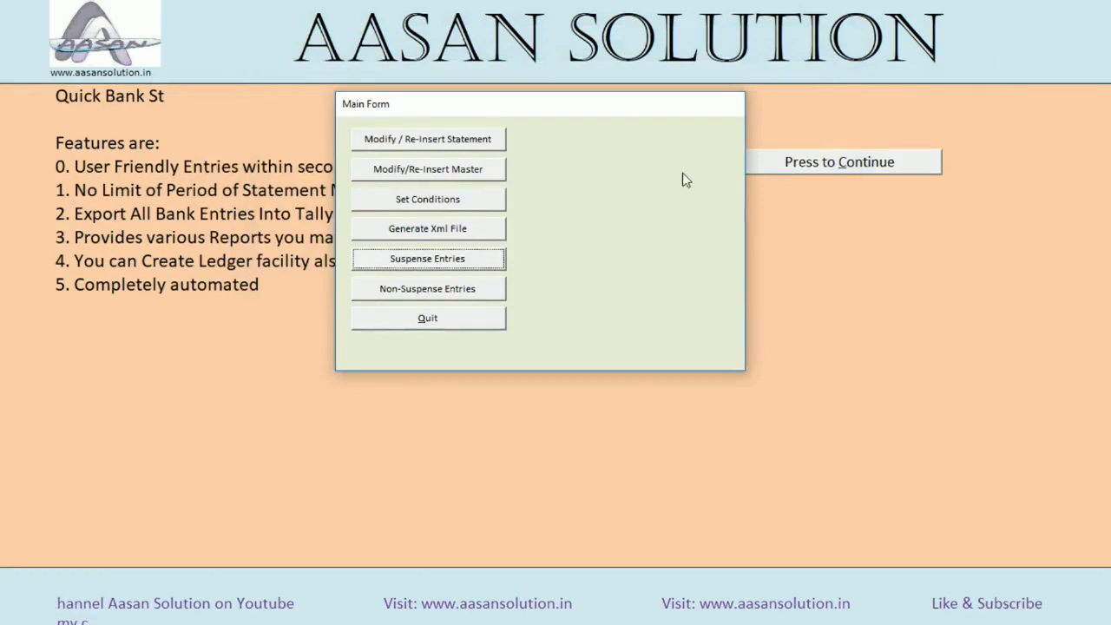
Add a ledger selection condition that matches RATHI SERVICE STATION in the narration to Petrol &Conveyance Exp., and close the conditions form
click(437, 209)
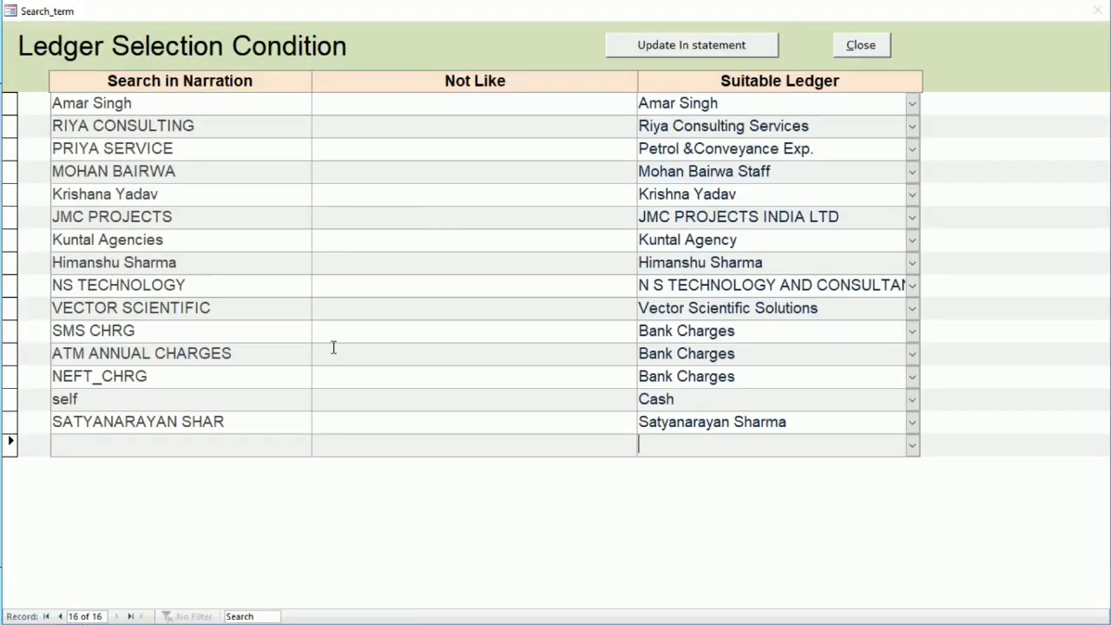
click(90, 445)
key(ctrl+v)
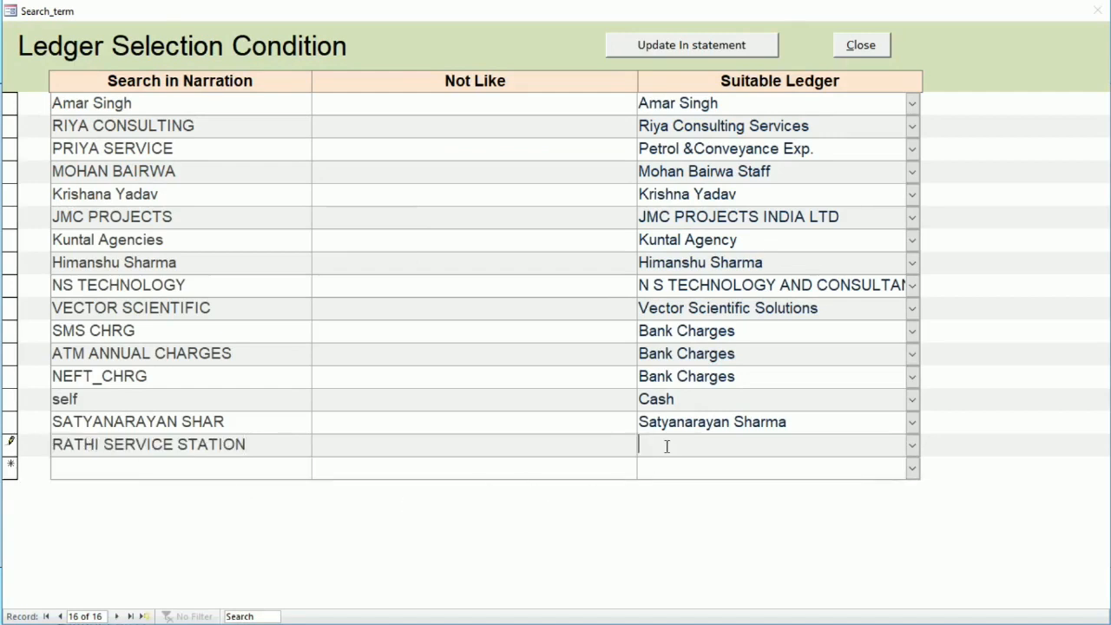
text(p)
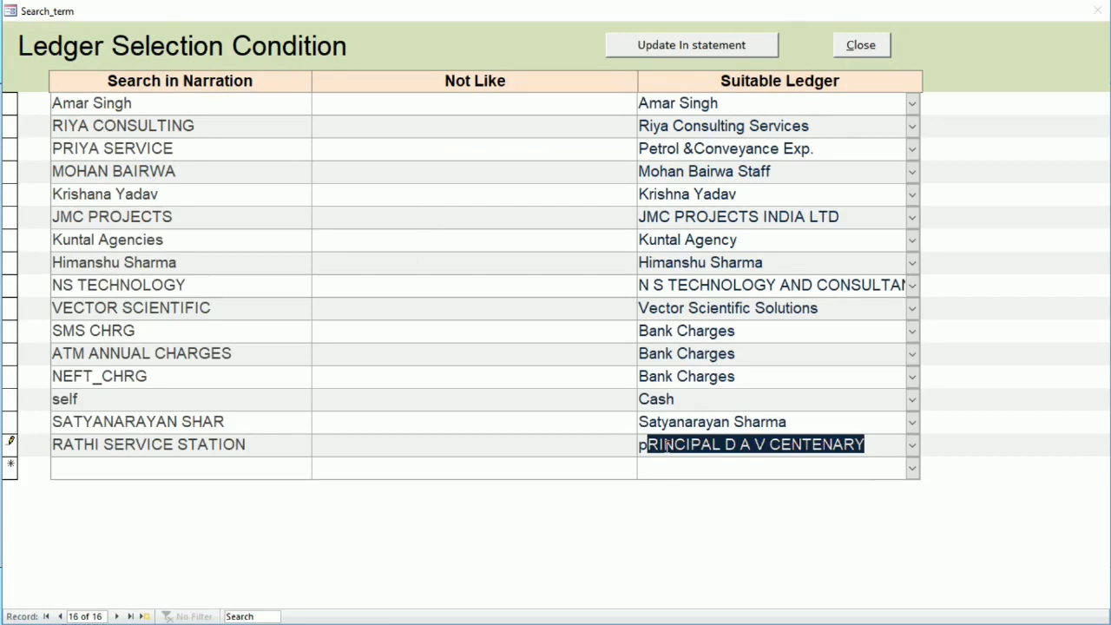
text(etrol &Conveyance Exp.)
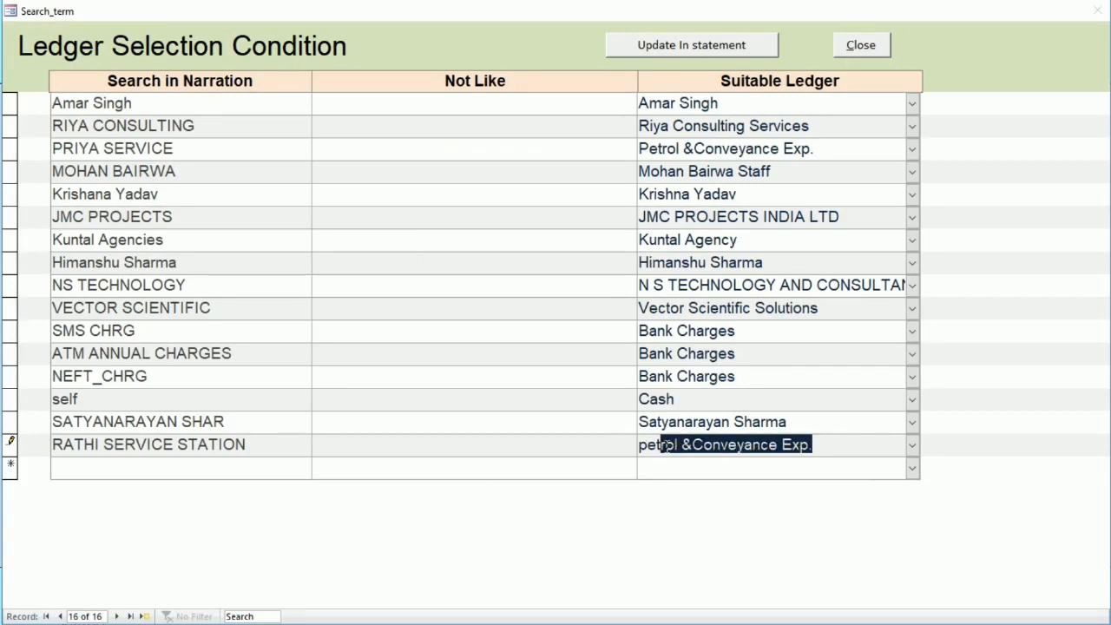
click(912, 445)
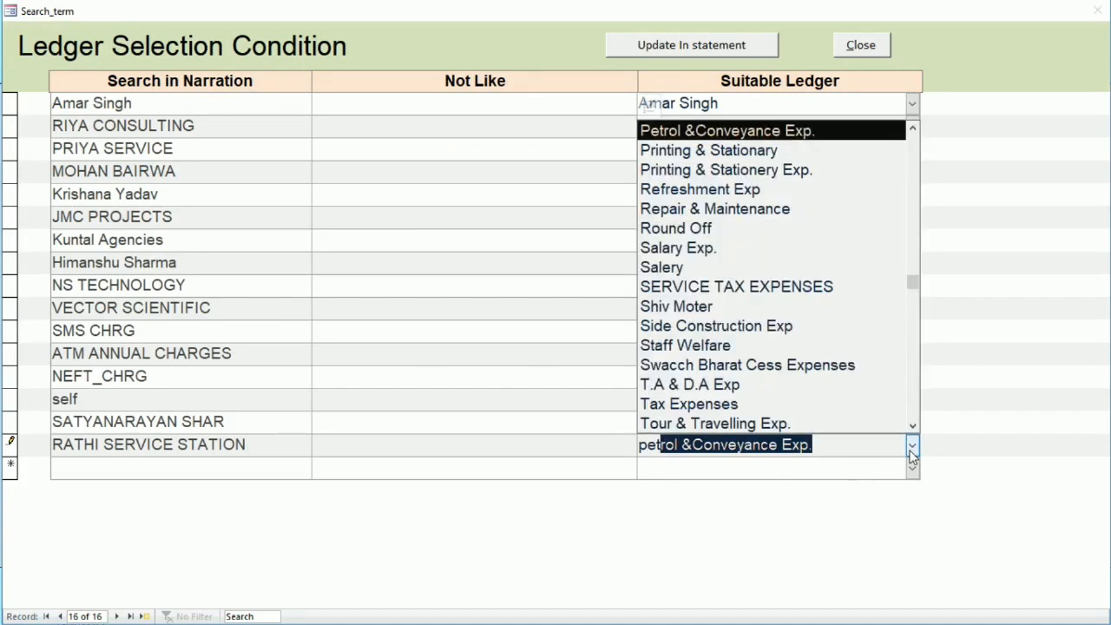
click(811, 139)
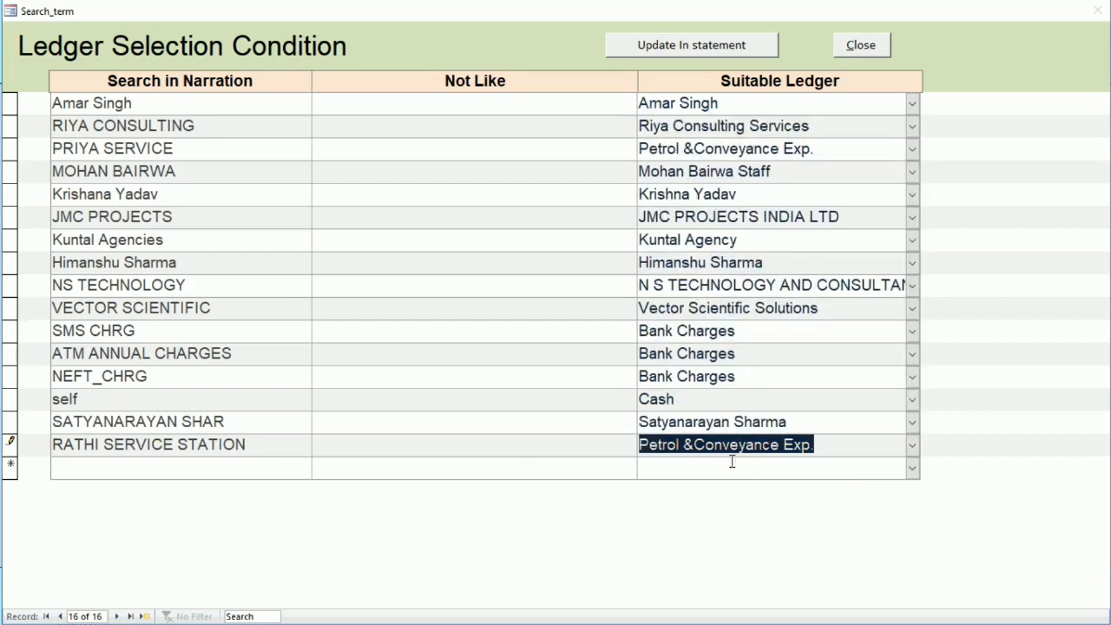
click(222, 472)
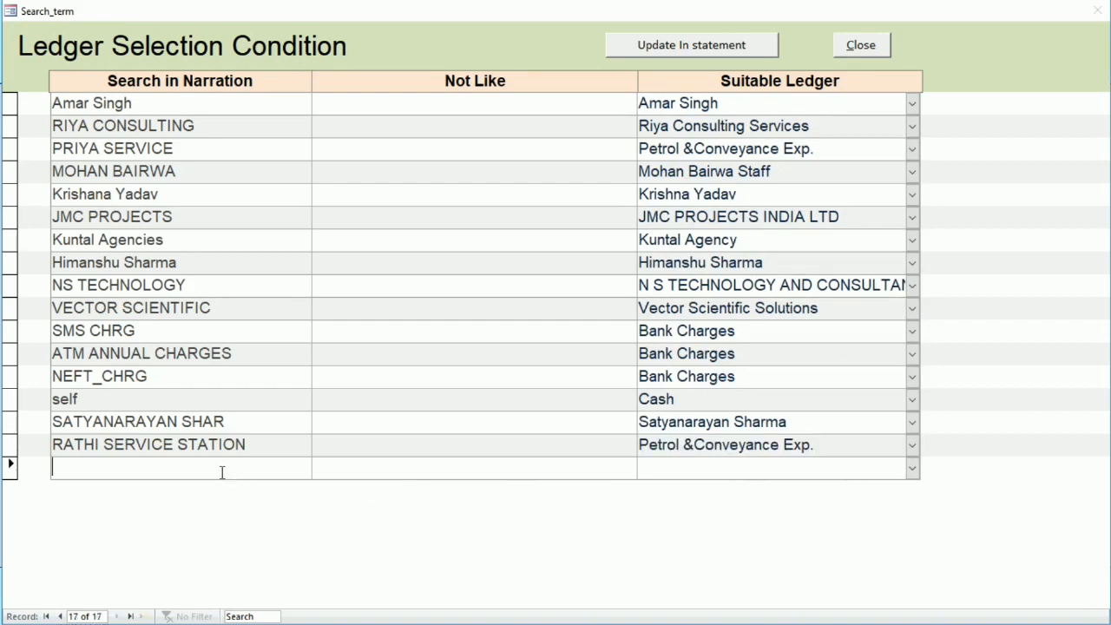
click(843, 46)
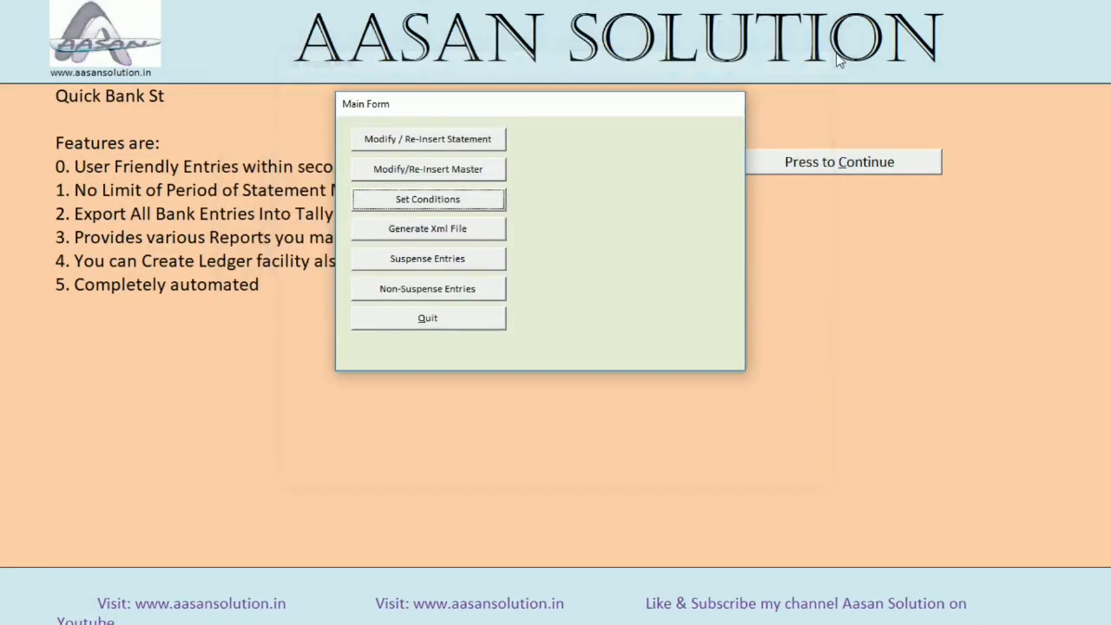
Copy the payee's name from the narration of the 10,000.00 suspense withdrawal dated 18-03-2020 and close the list
click(419, 262)
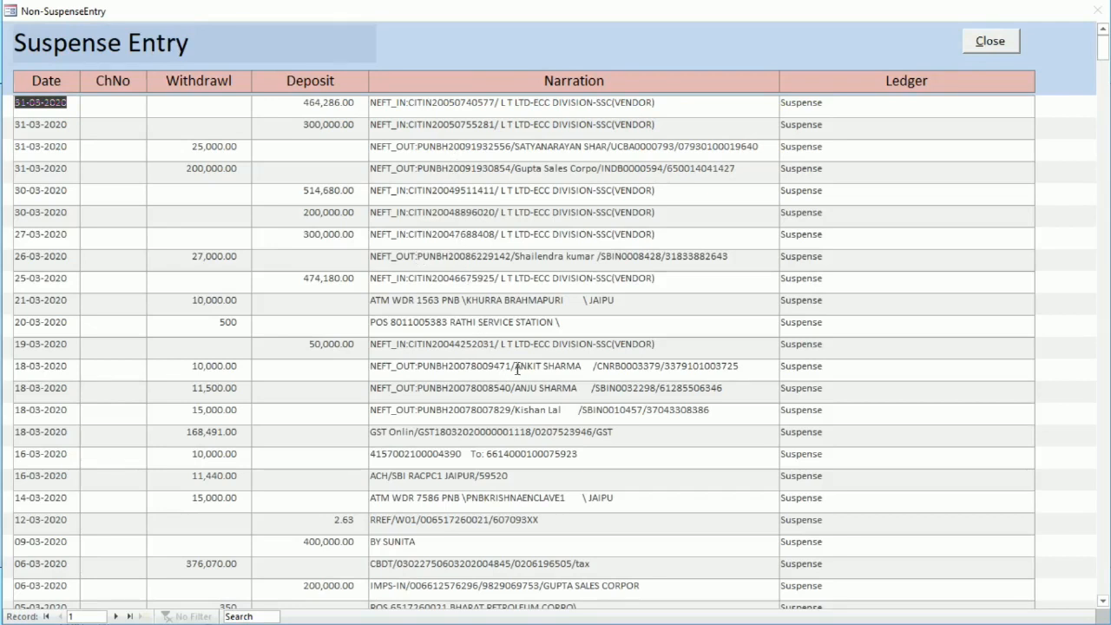
drag(517, 369, 581, 368)
key(ctrl+c)
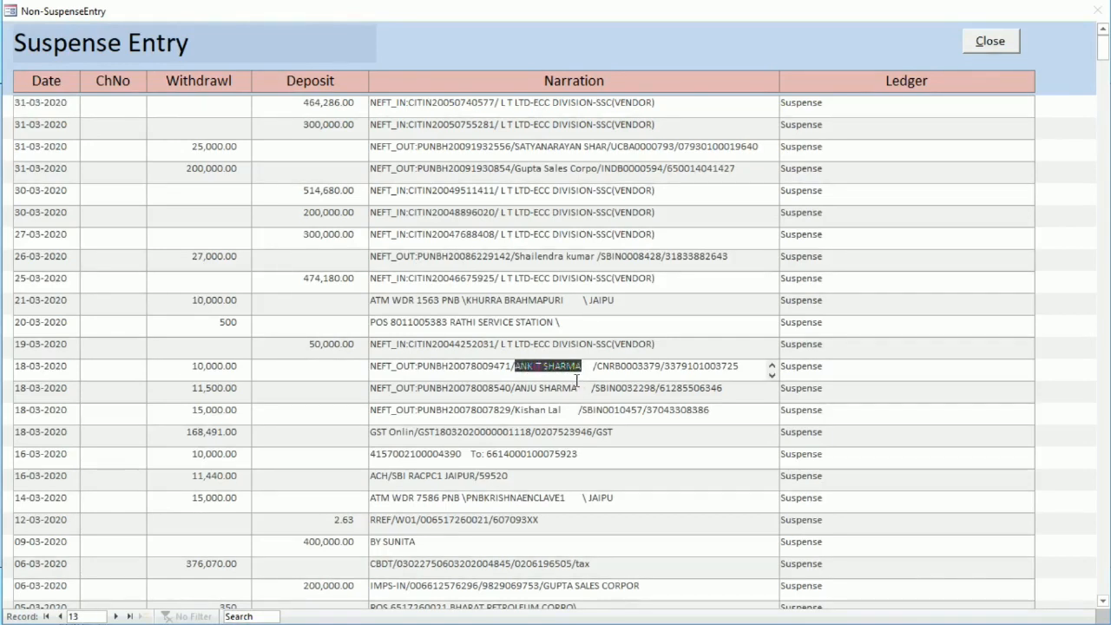
click(997, 41)
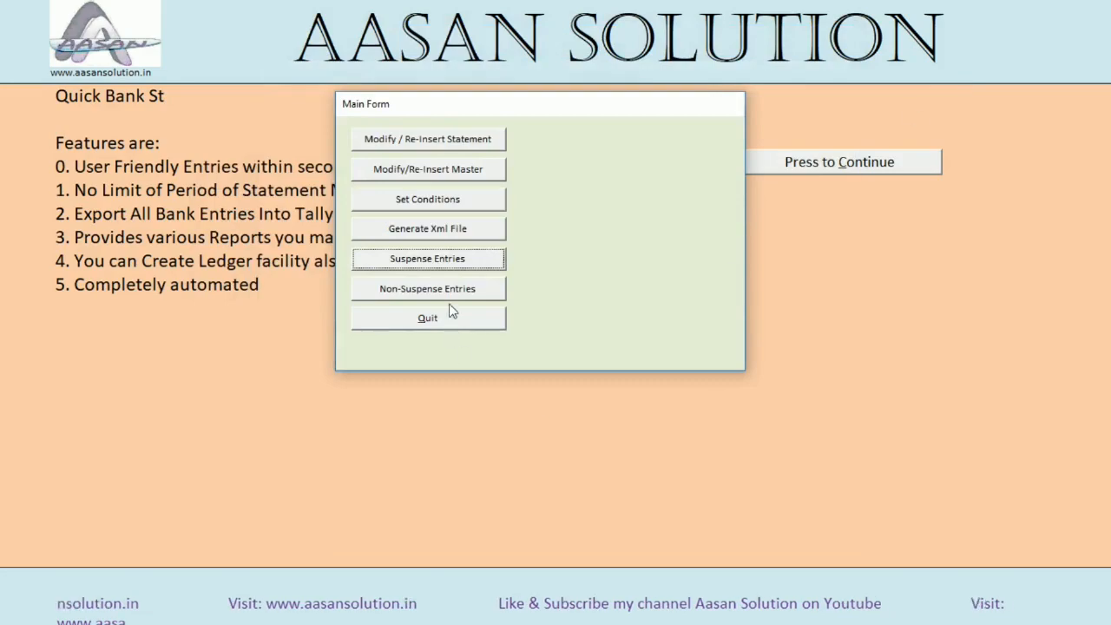
Add a ledger selection condition that matches the payee name copied from the 18-03-2020 entry to that person's existing ledger
click(425, 199)
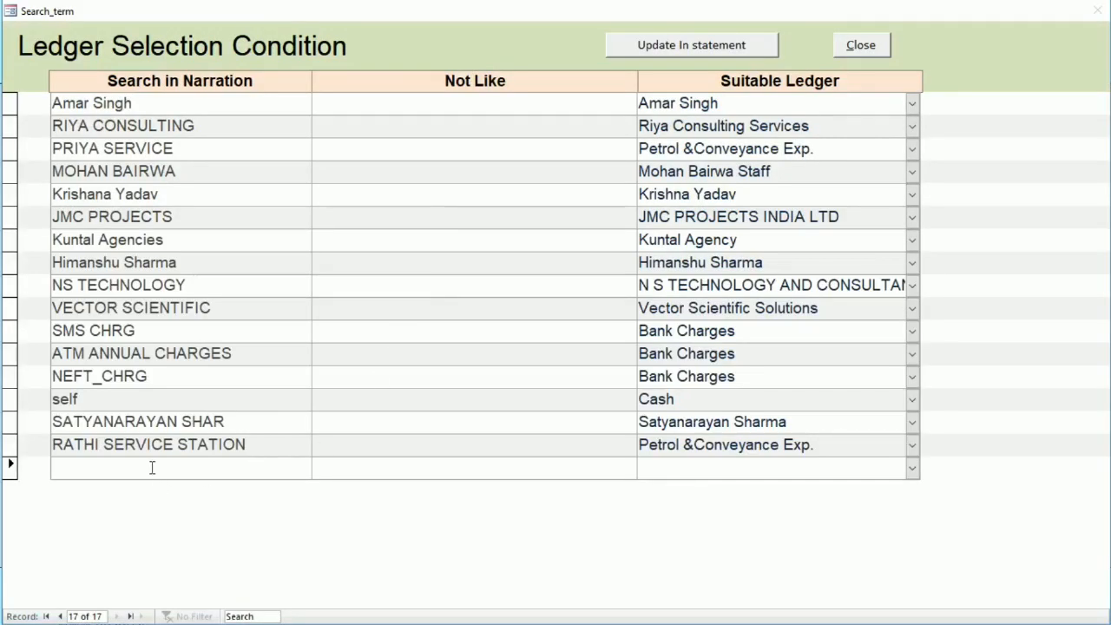
key(ctrl+v)
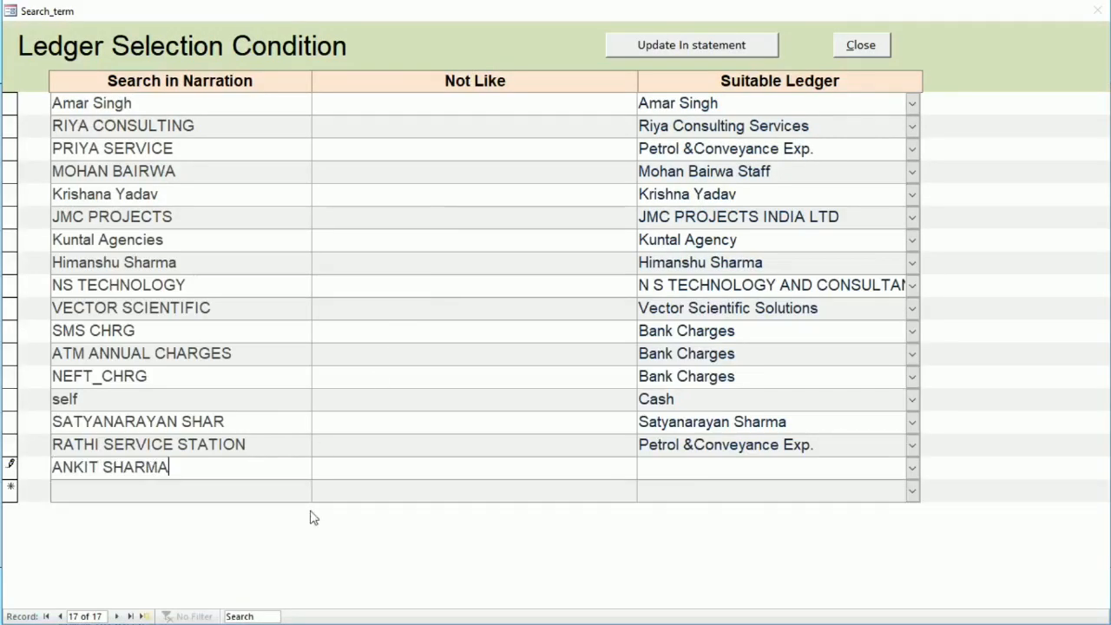
click(693, 467)
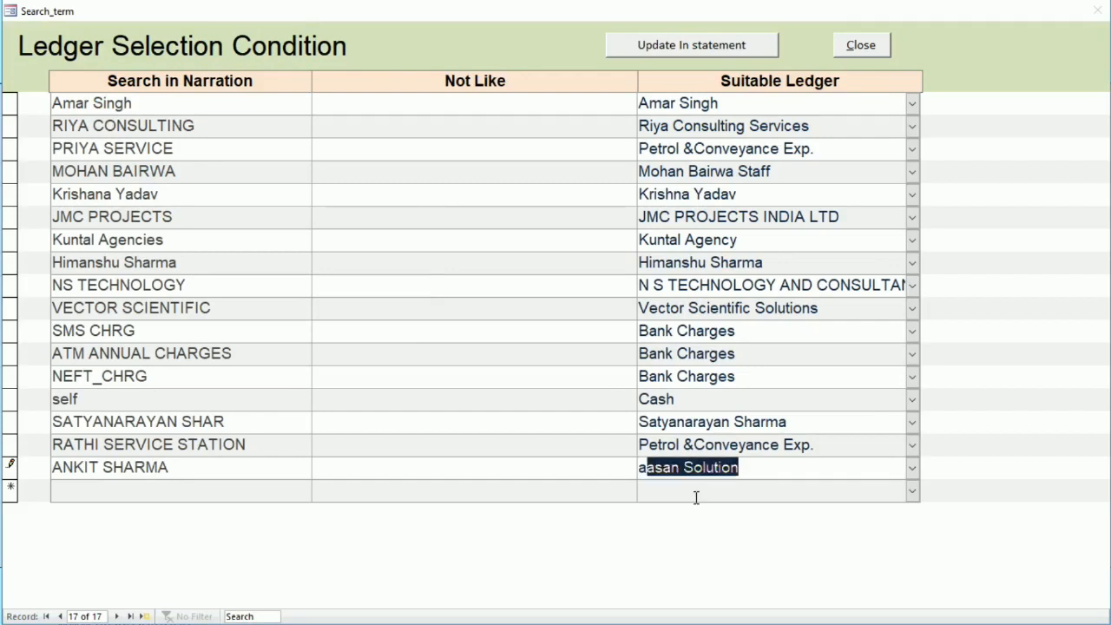
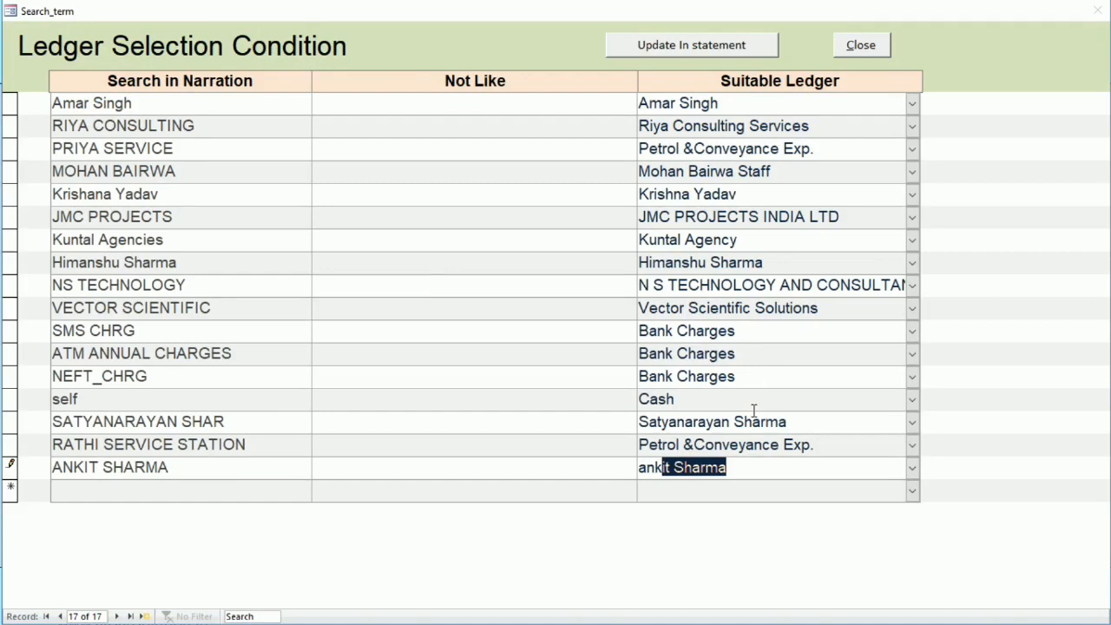
click(161, 494)
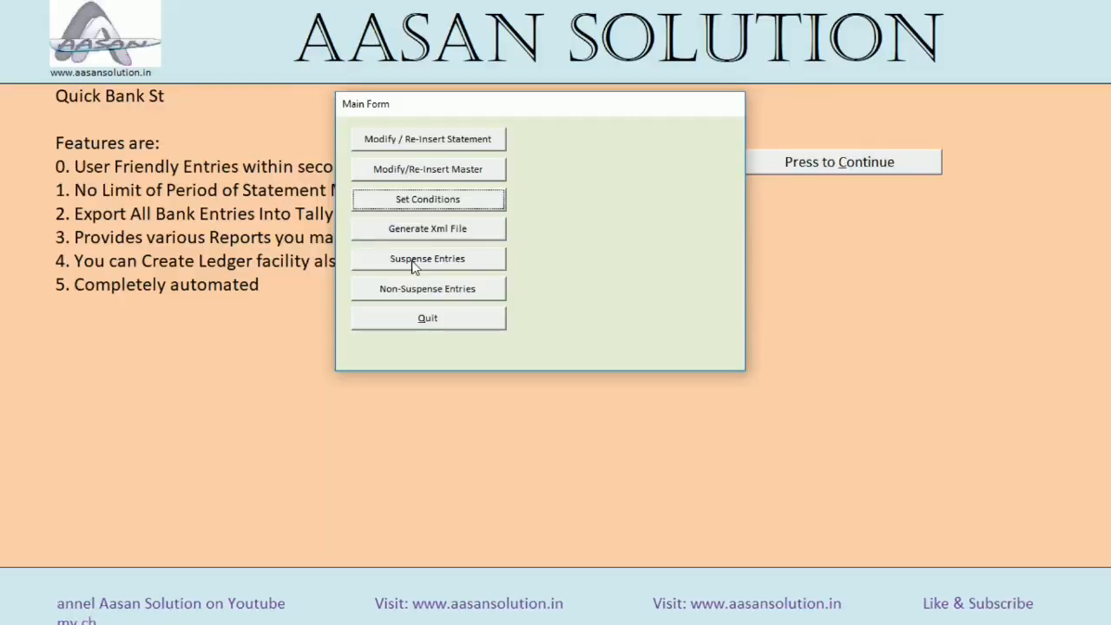
Look through the suspense entries, copy the payee's name from the narration of the 5,447.00 withdrawal dated 03-05-2019, and close the list
click(412, 261)
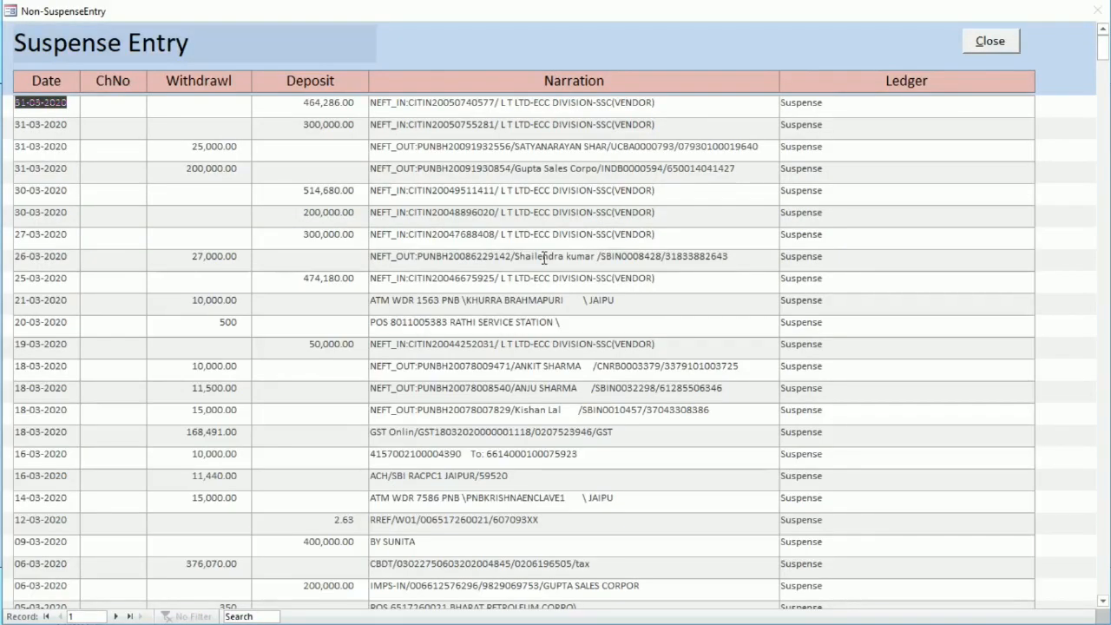
key(Page_Down)
key(Page_Down)
key(Page_Down)
key(Page_Down)
key(Page_Down)
key(Page_Down)
key(Page_Down)
key(Page_Down)
key(Page_Down)
key(Page_Down)
key(Page_Down)
key(Page_Down)
key(Page_Down)
key(Page_Down)
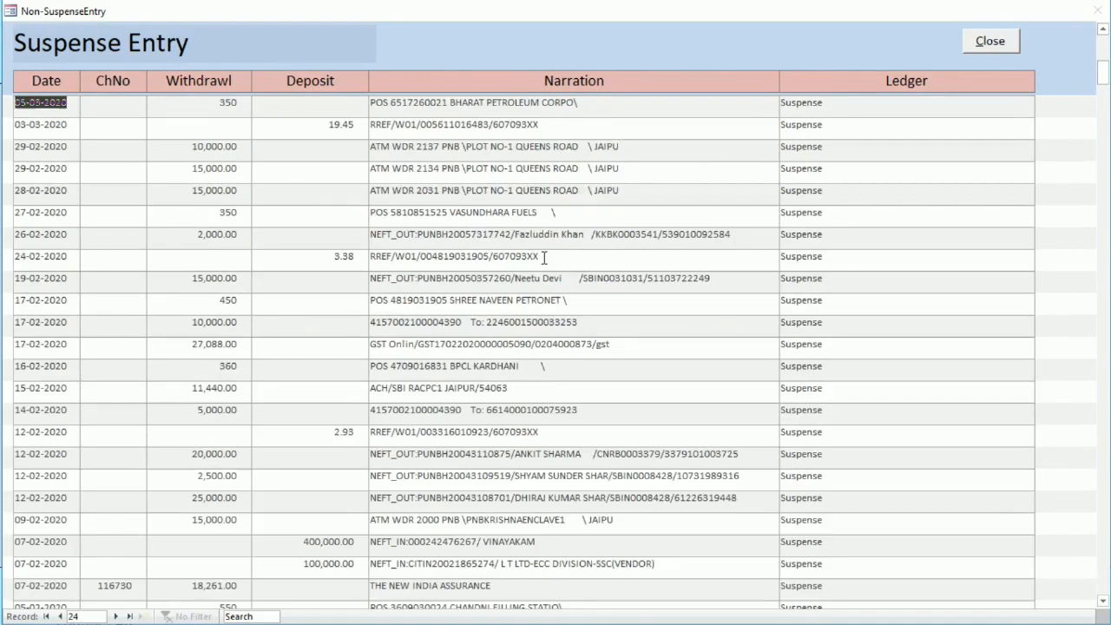
scroll(544, 257, up, 8)
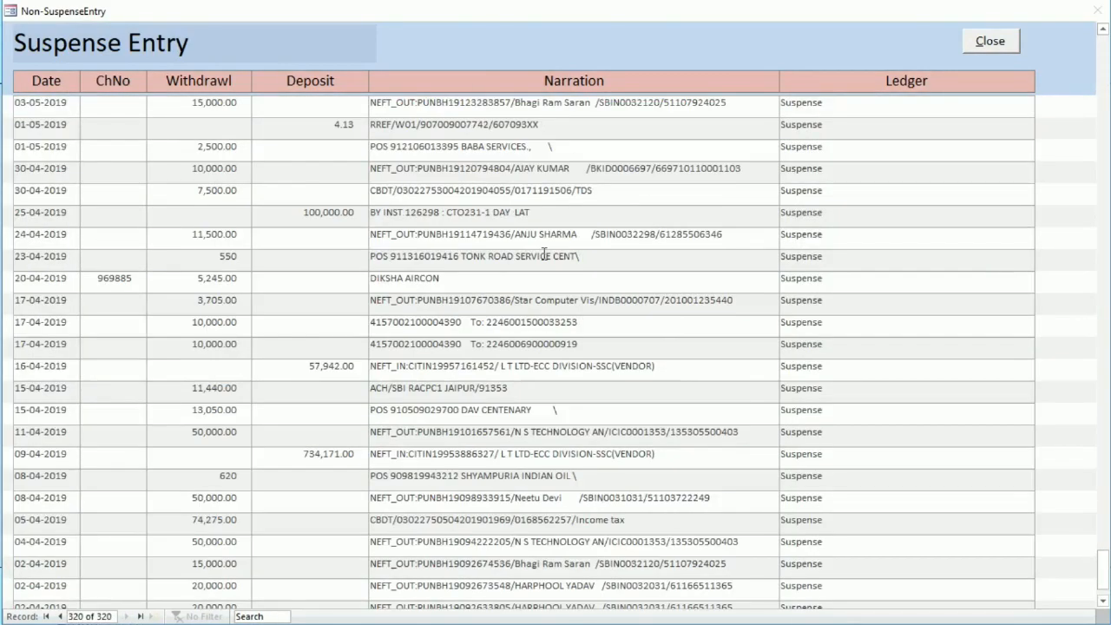
scroll(545, 253, down, 2)
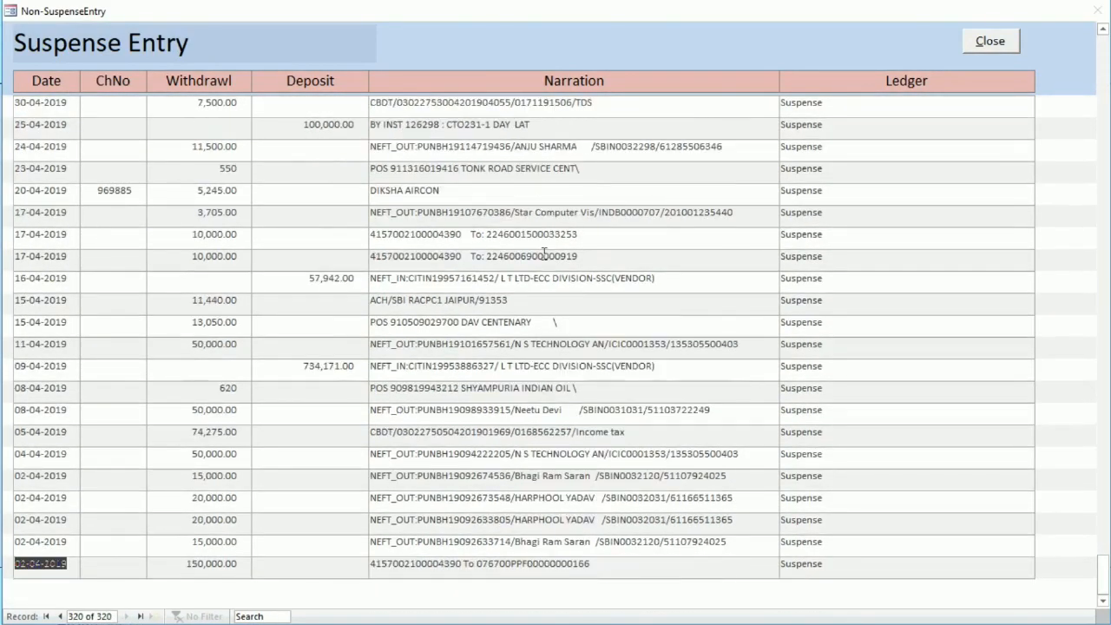
scroll(544, 254, up, 4)
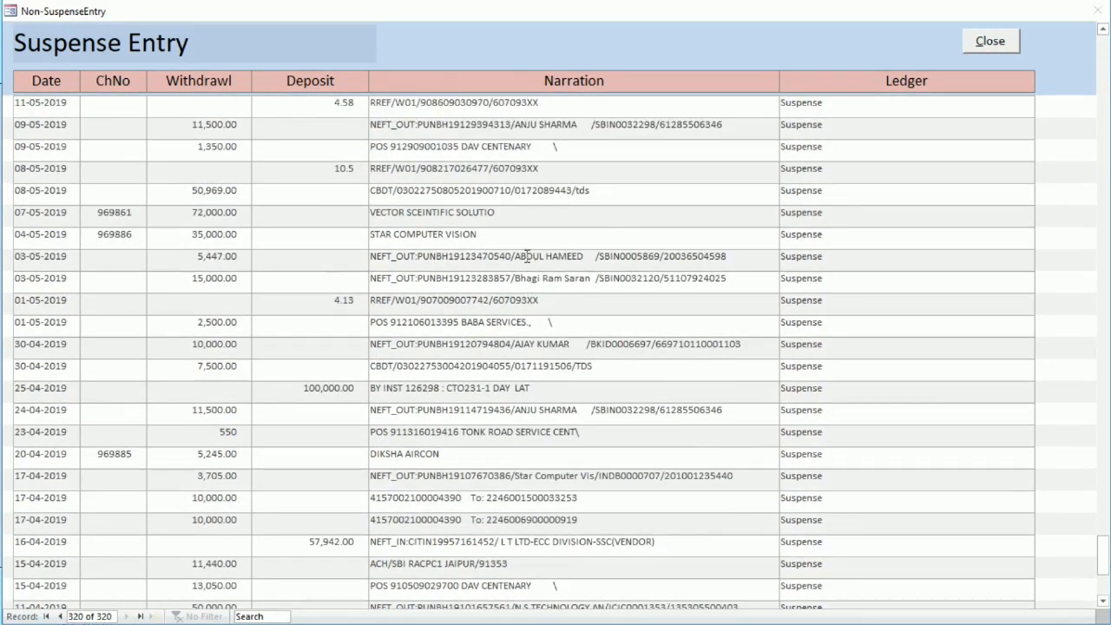
drag(517, 258, 583, 260)
key(ctrl+c)
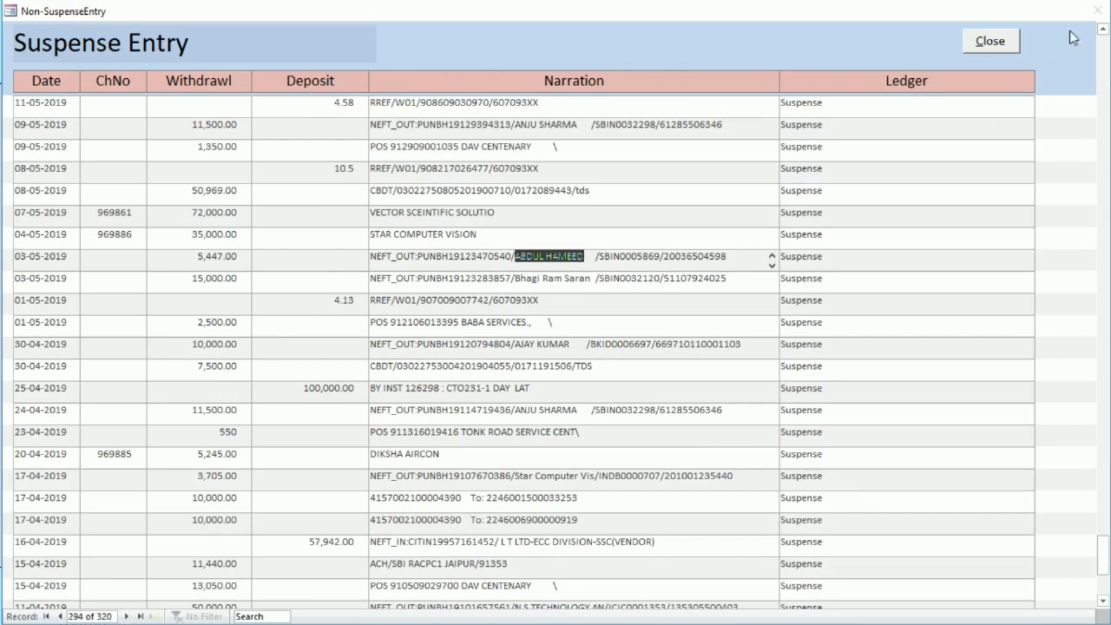
click(999, 42)
Paste the payee name copied from the 03-05-2019 entry as a new narration search term in the ledger selection conditions
click(434, 201)
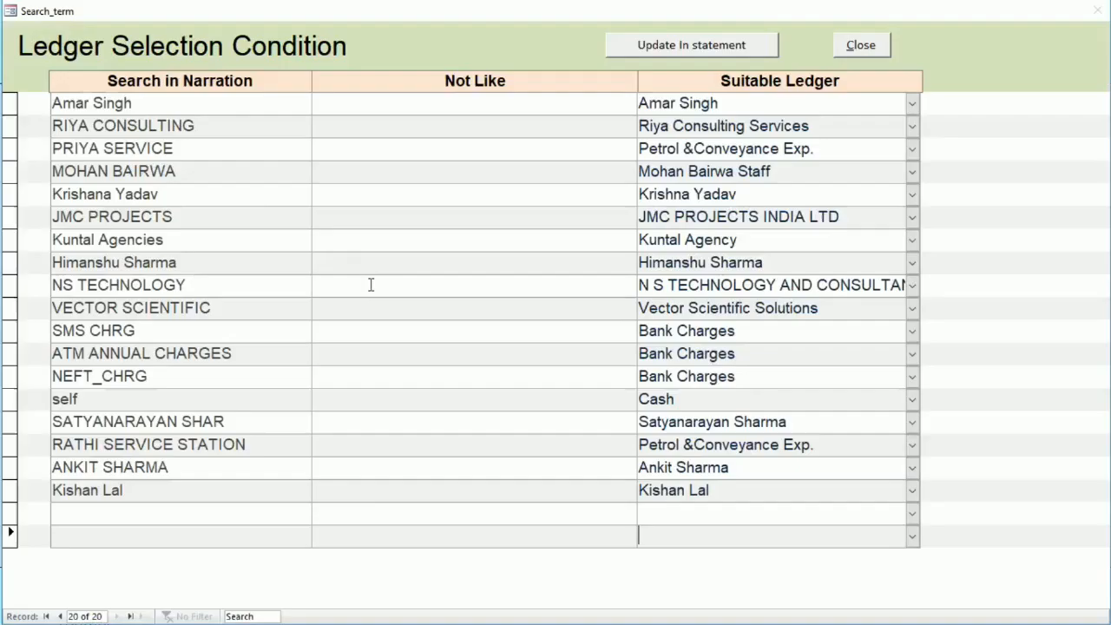
click(123, 515)
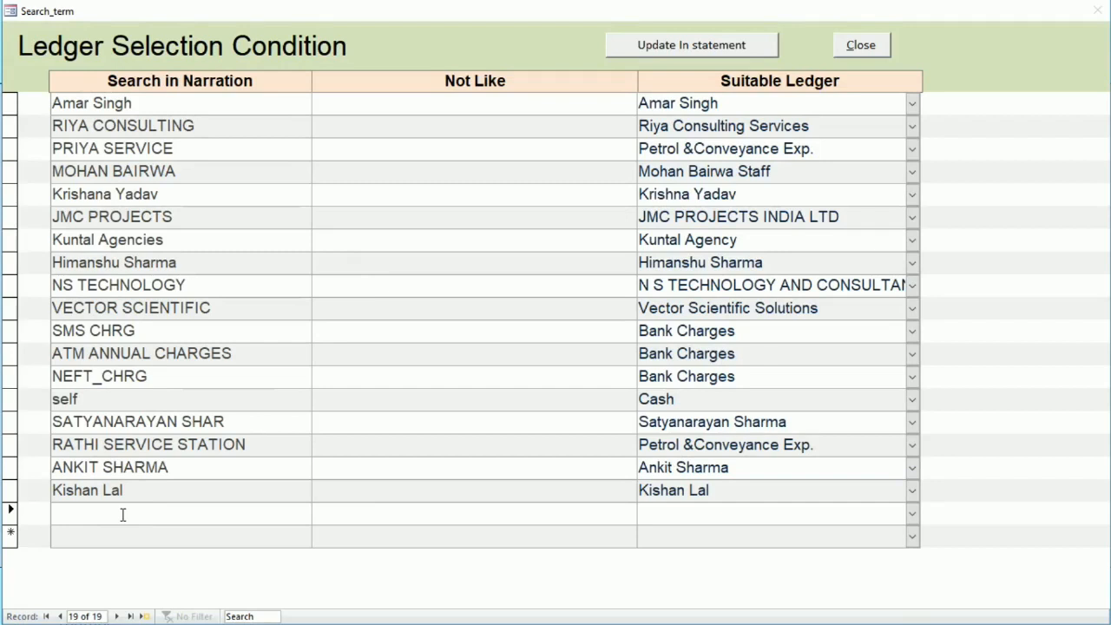
key(ctrl+v)
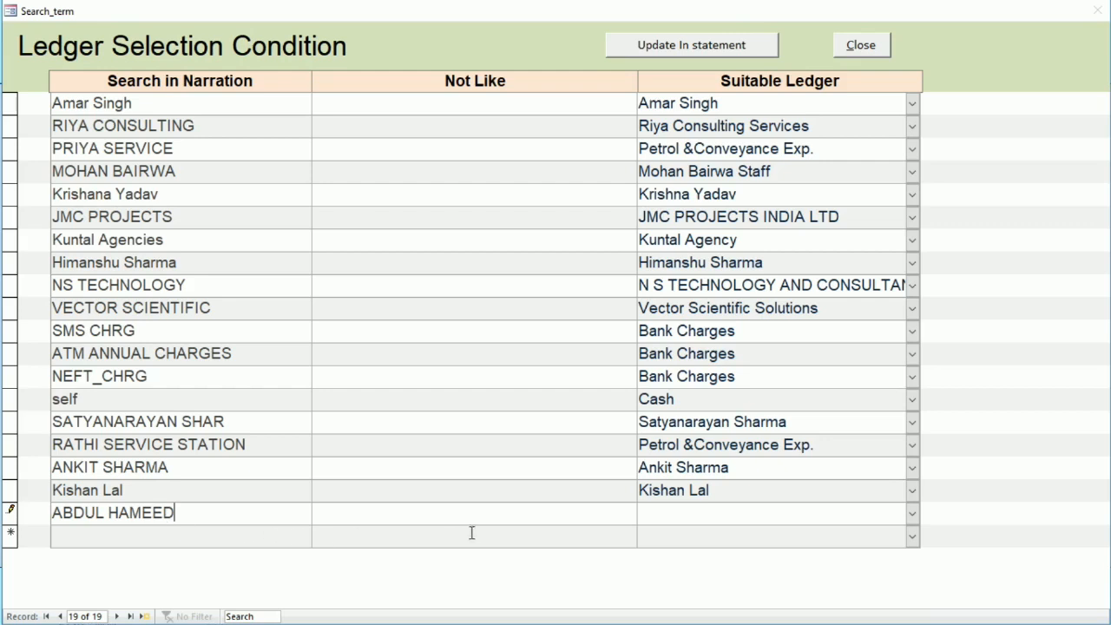
Enter the payee's full name as the suitable ledger of the new condition and agree to add it as a new master
click(656, 512)
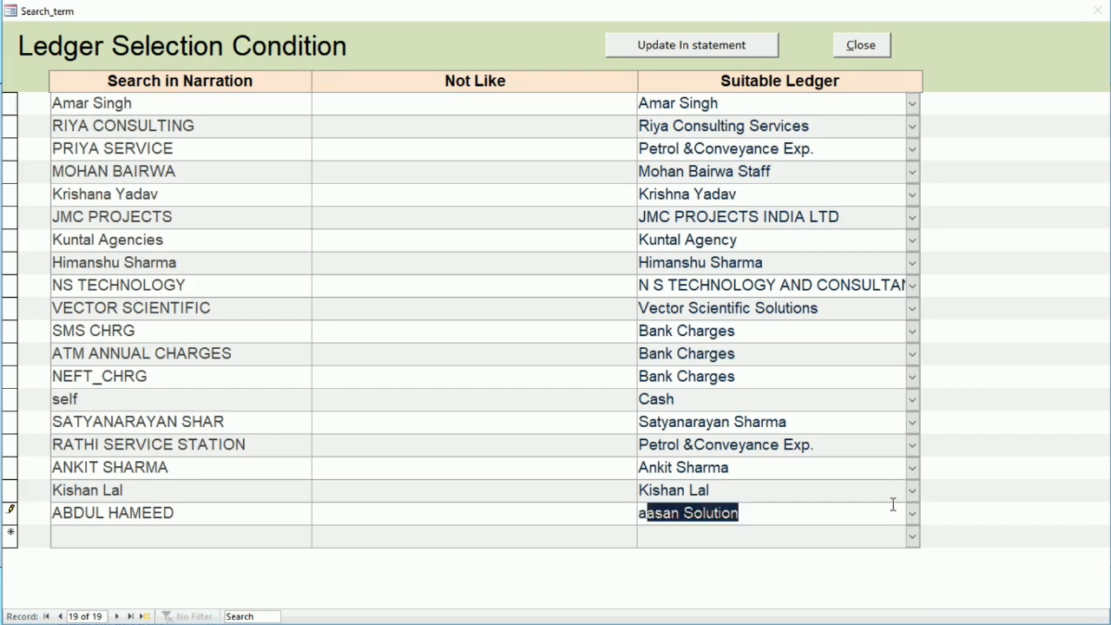
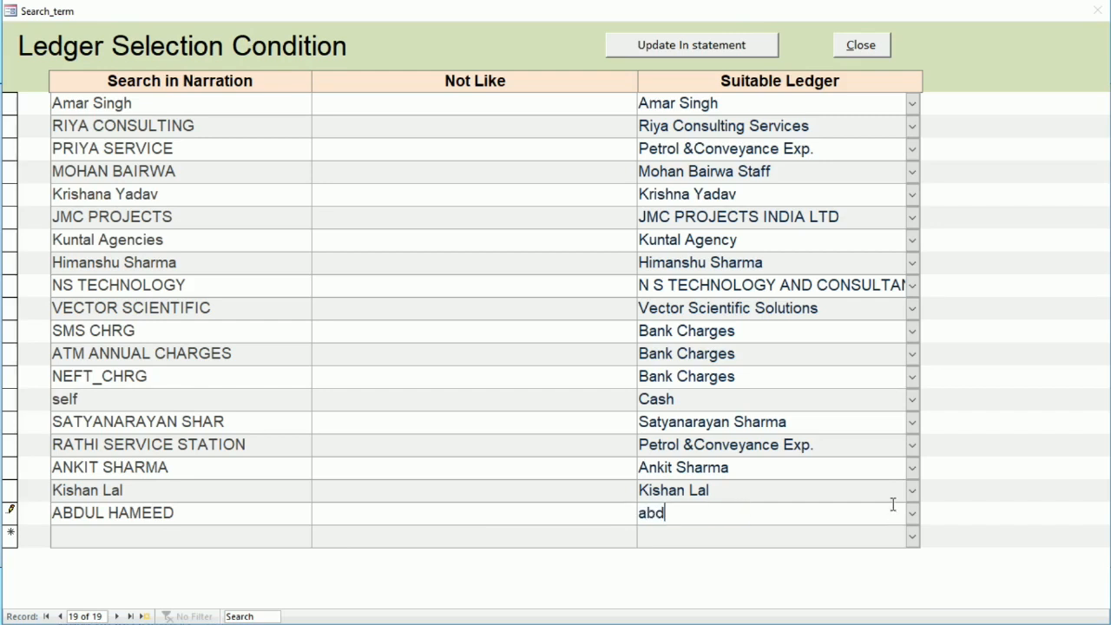
click(913, 514)
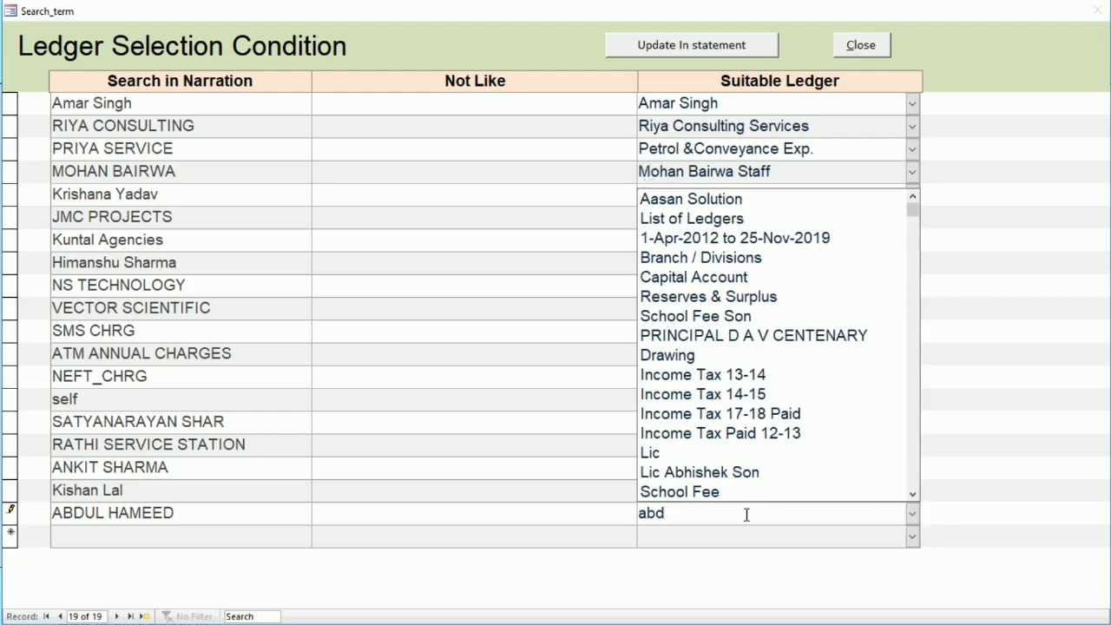
key(Return)
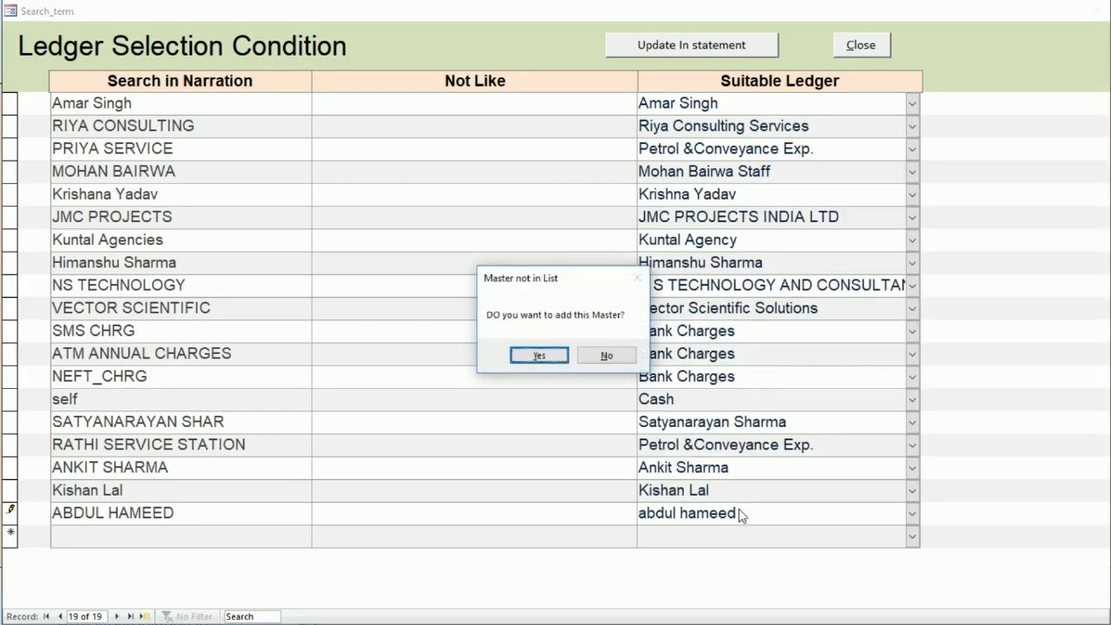
click(539, 356)
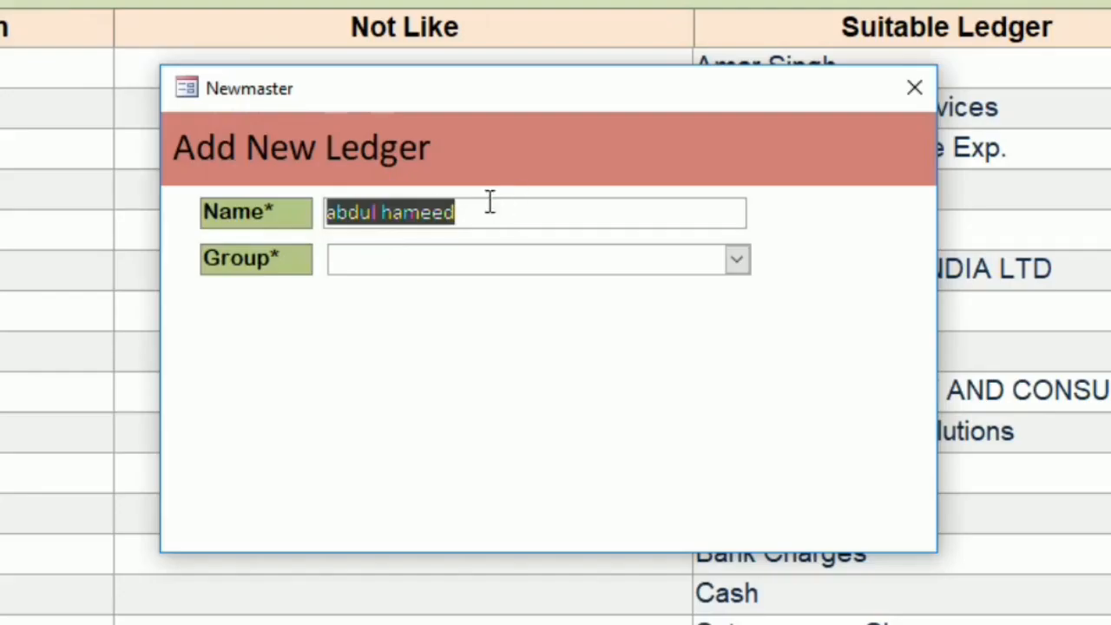
Create the new ledger under the Sundry Creditors group with state Rajasthan, leaving GSTN and address blank, and accept it
click(401, 255)
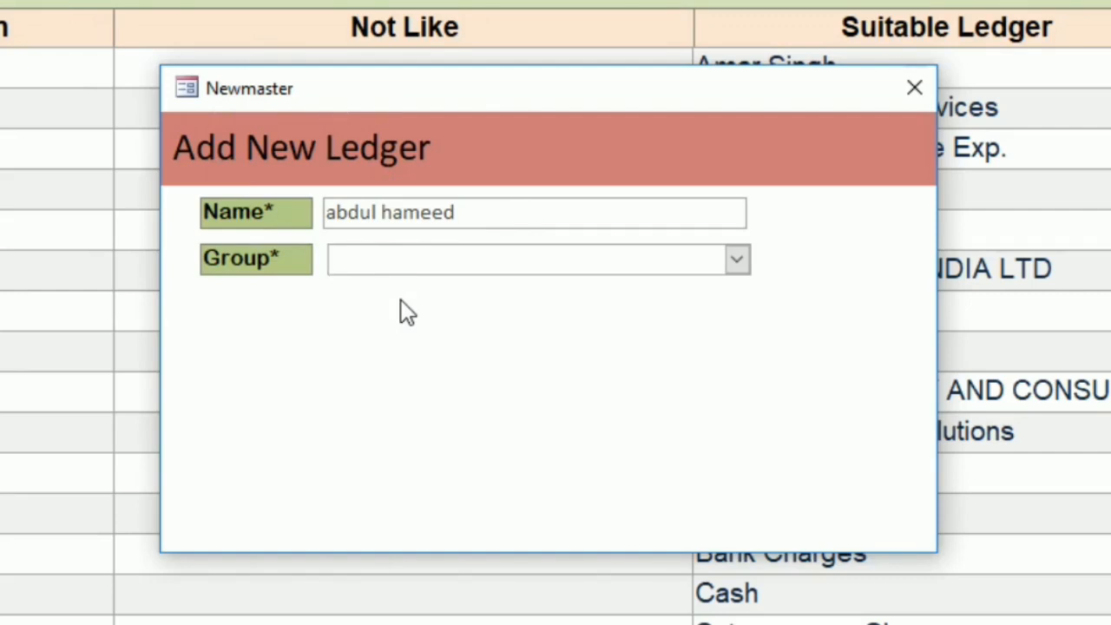
text(sun)
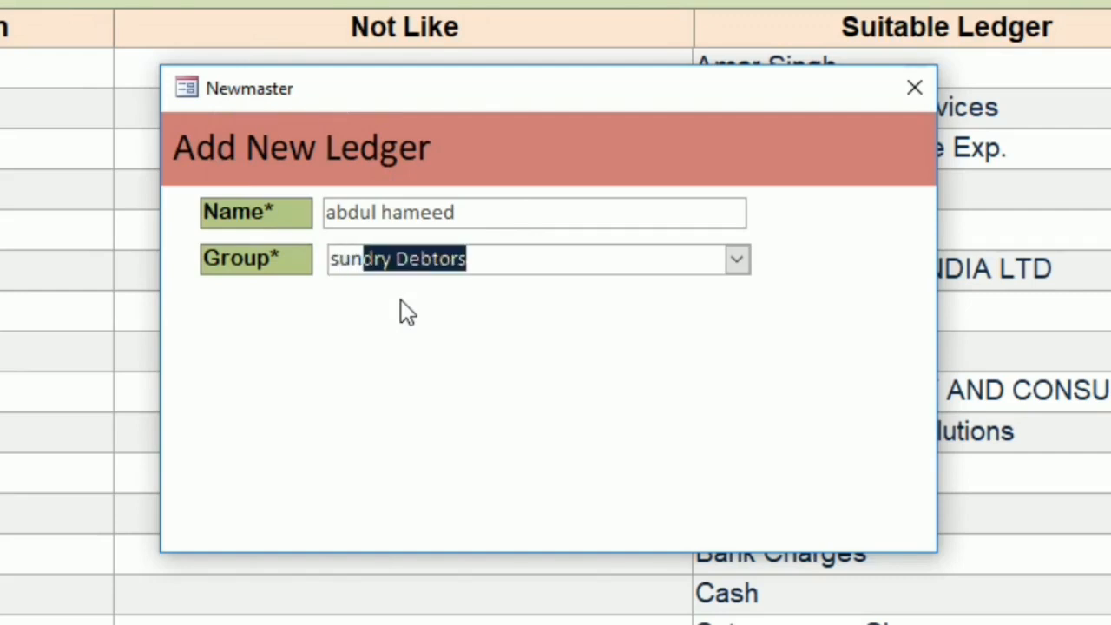
text(dr)
text(redi)
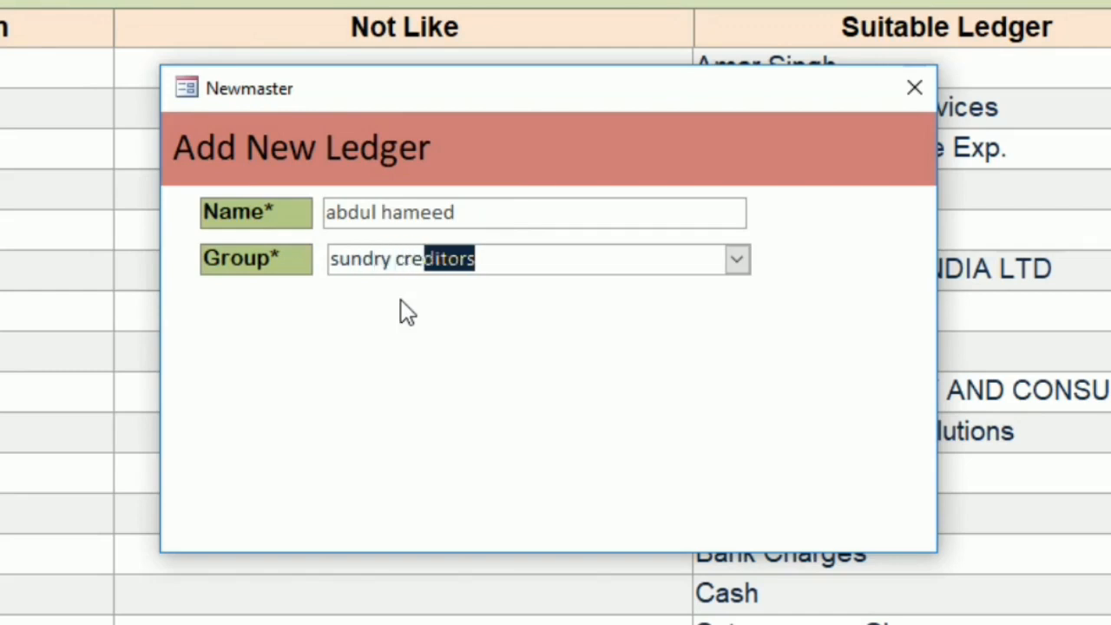
key(Return)
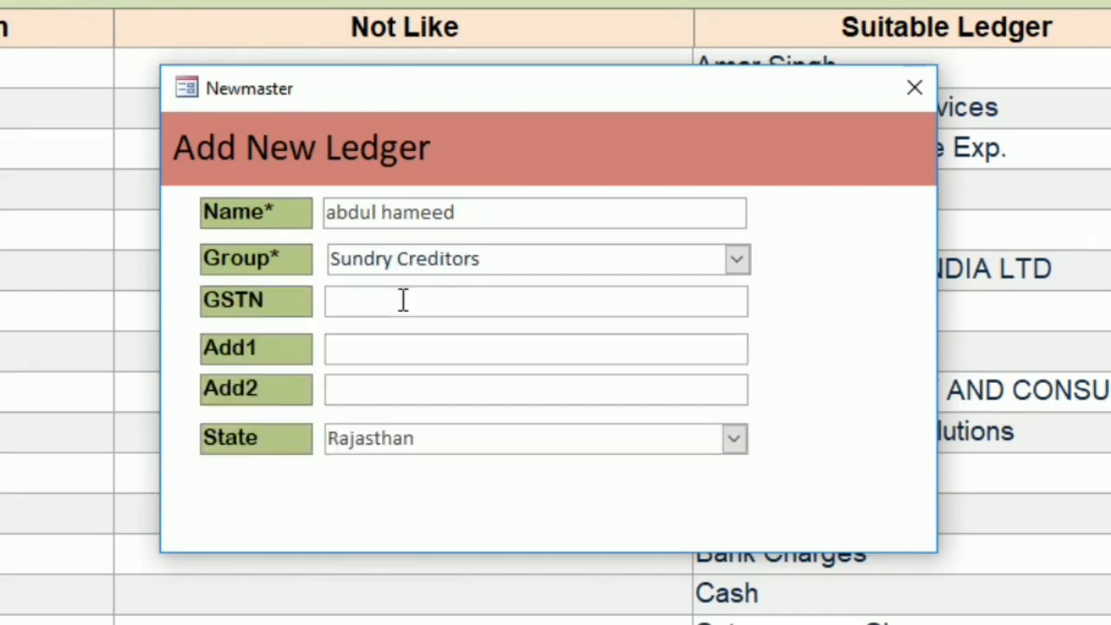
key(Return)
key(Return)
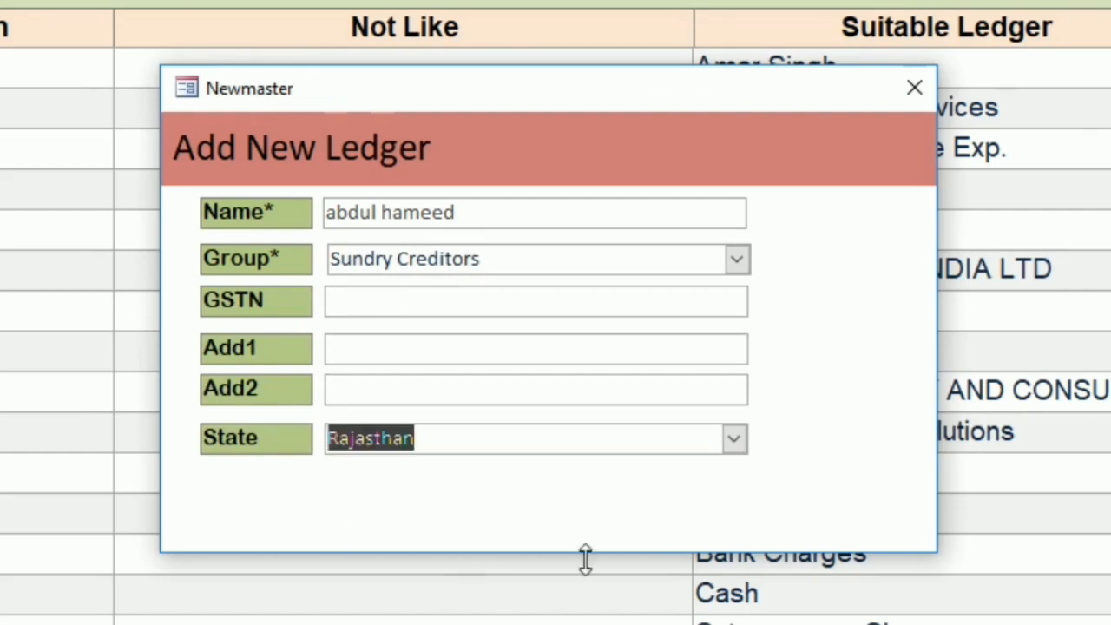
click(735, 440)
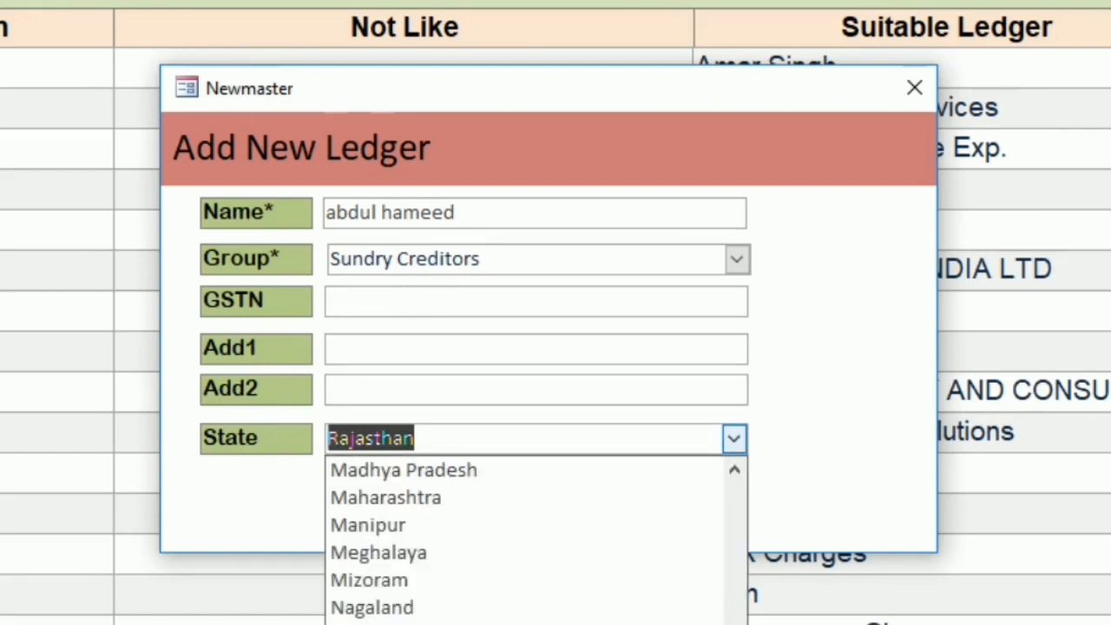
key(Return)
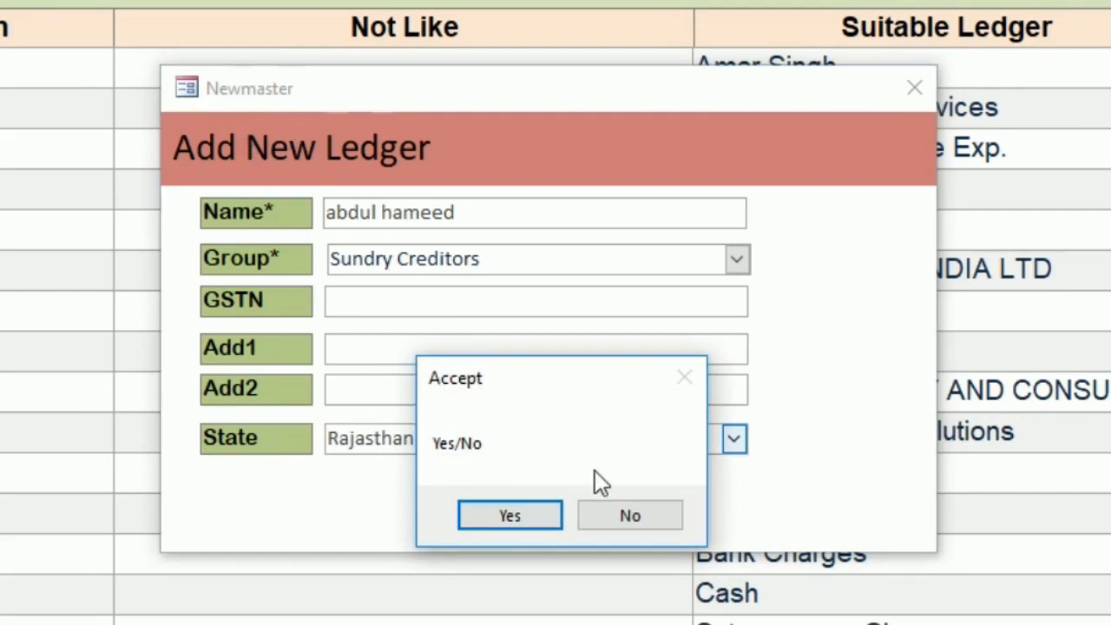
click(495, 515)
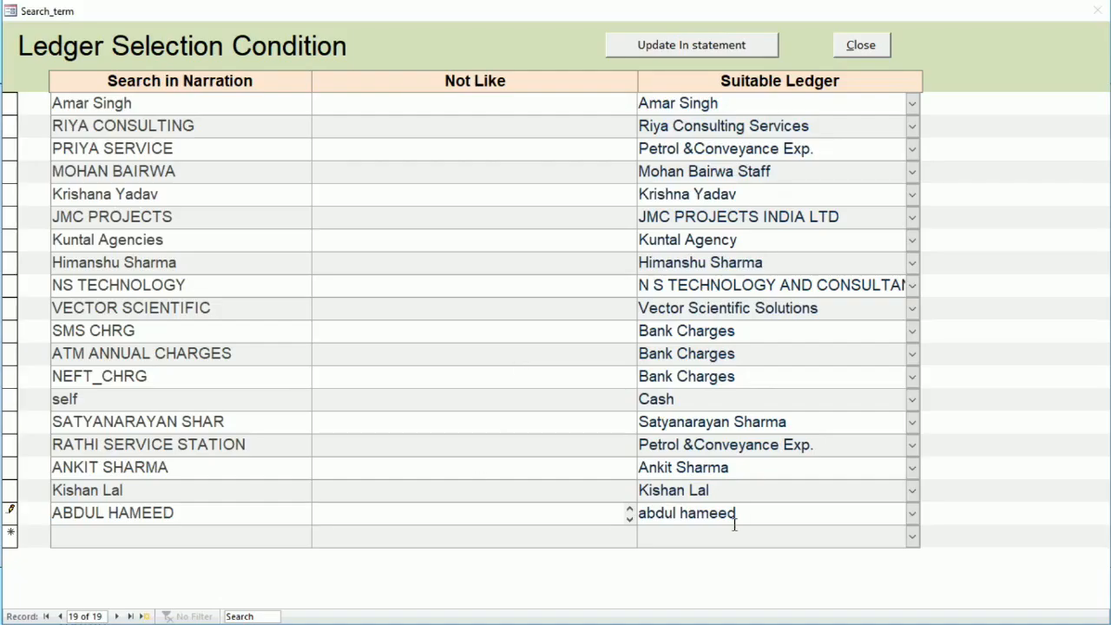
Save the new condition, update the bank statement with the ledger selection conditions, and close the conditions form
click(228, 536)
click(860, 45)
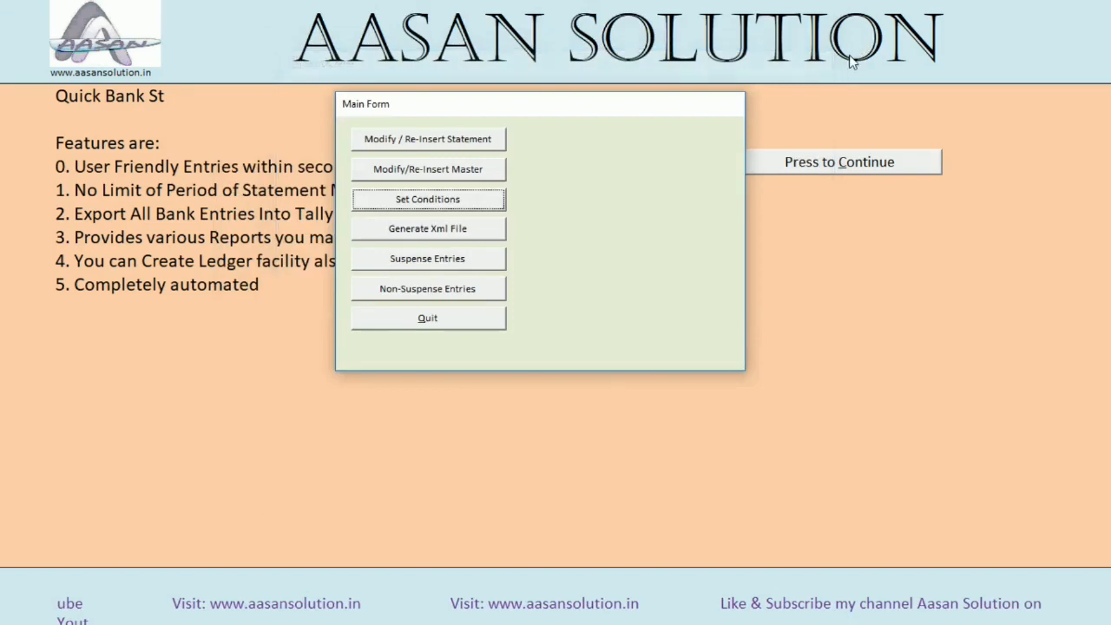
click(434, 200)
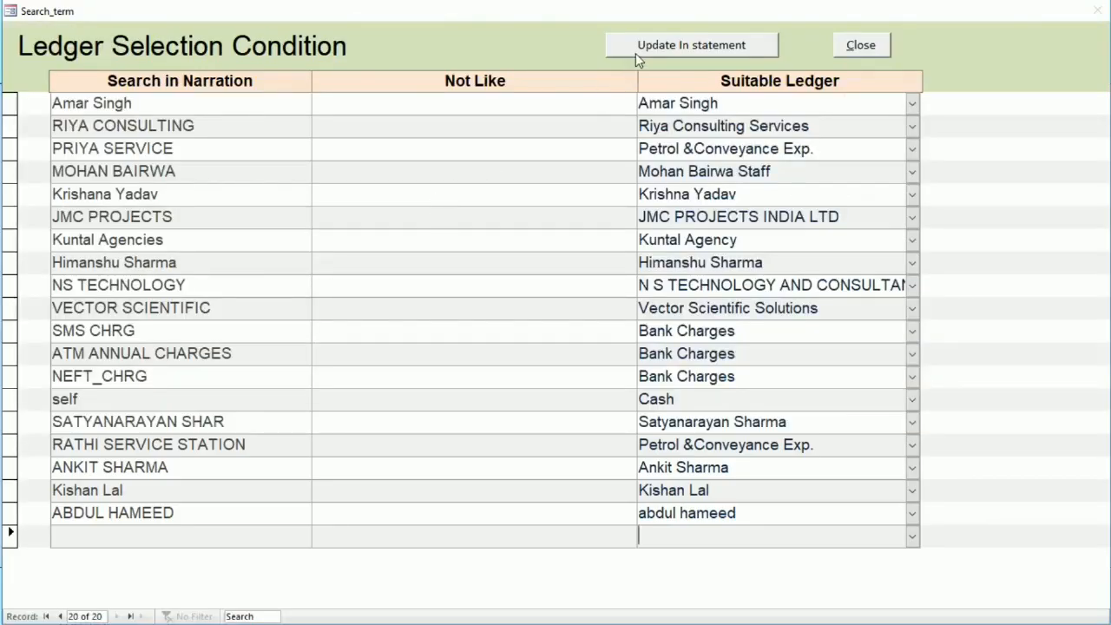
click(637, 52)
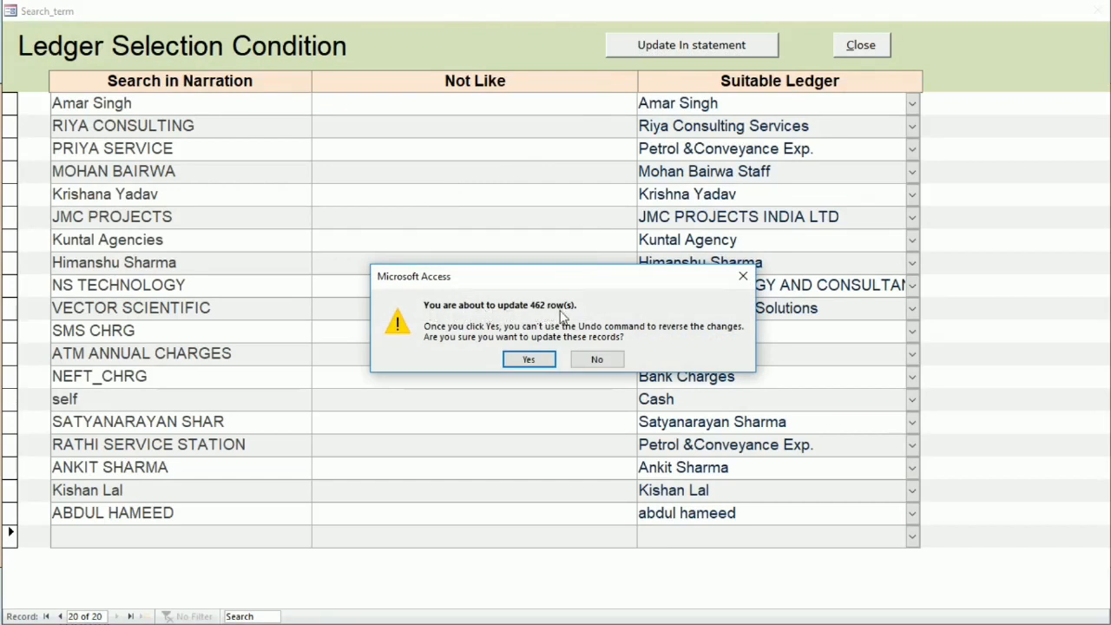
click(529, 359)
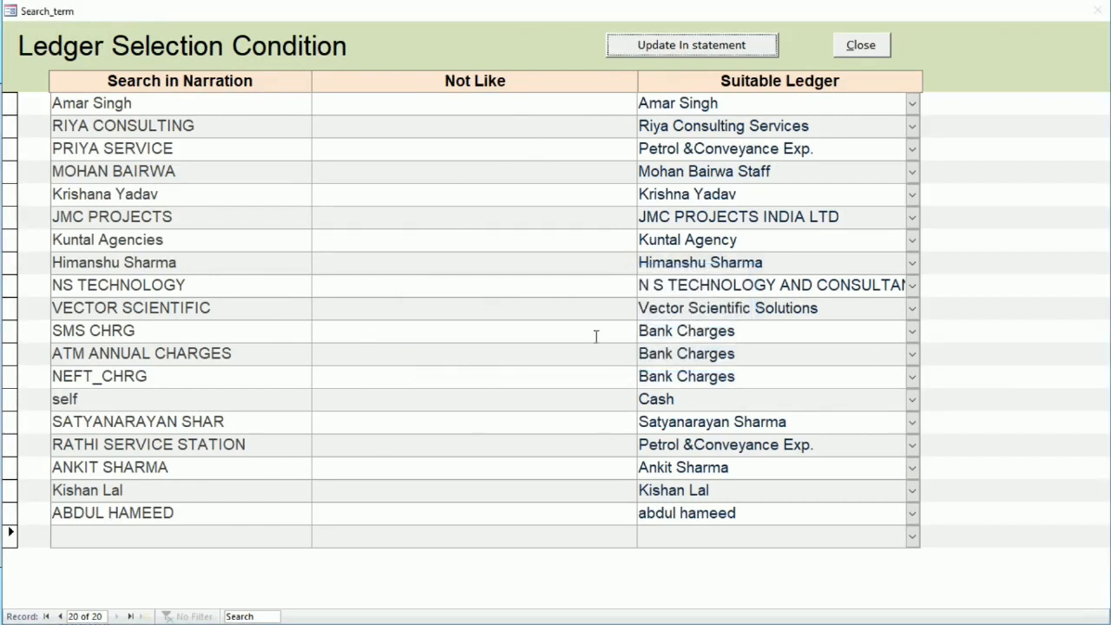
click(884, 45)
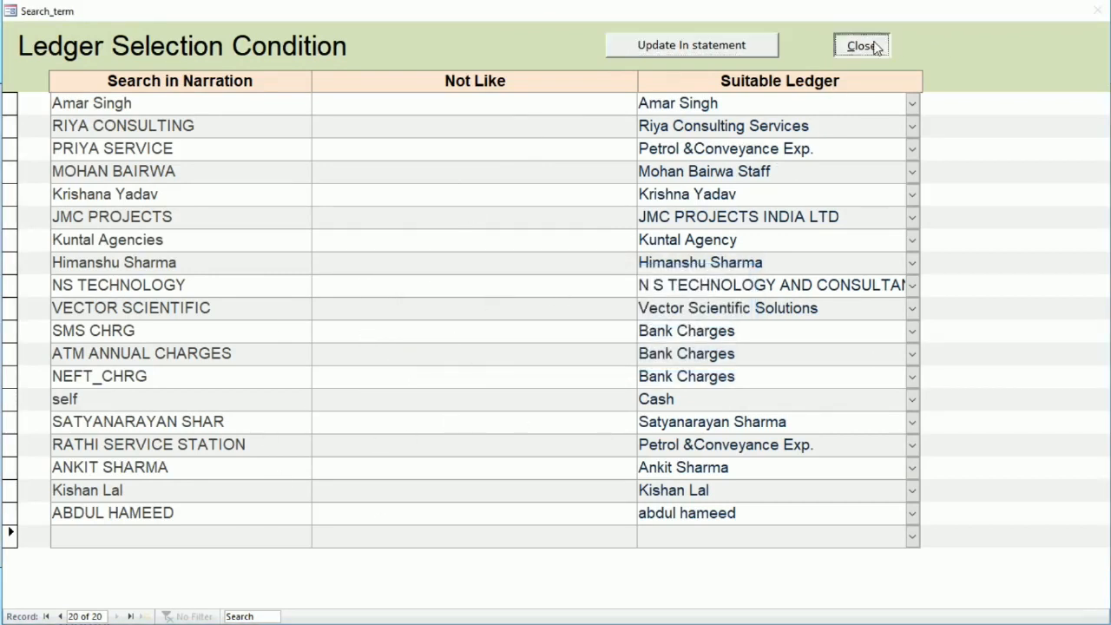
Look through the remaining suspense entries and the ledgers assigned to the non-suspense entries, closing each list
click(473, 261)
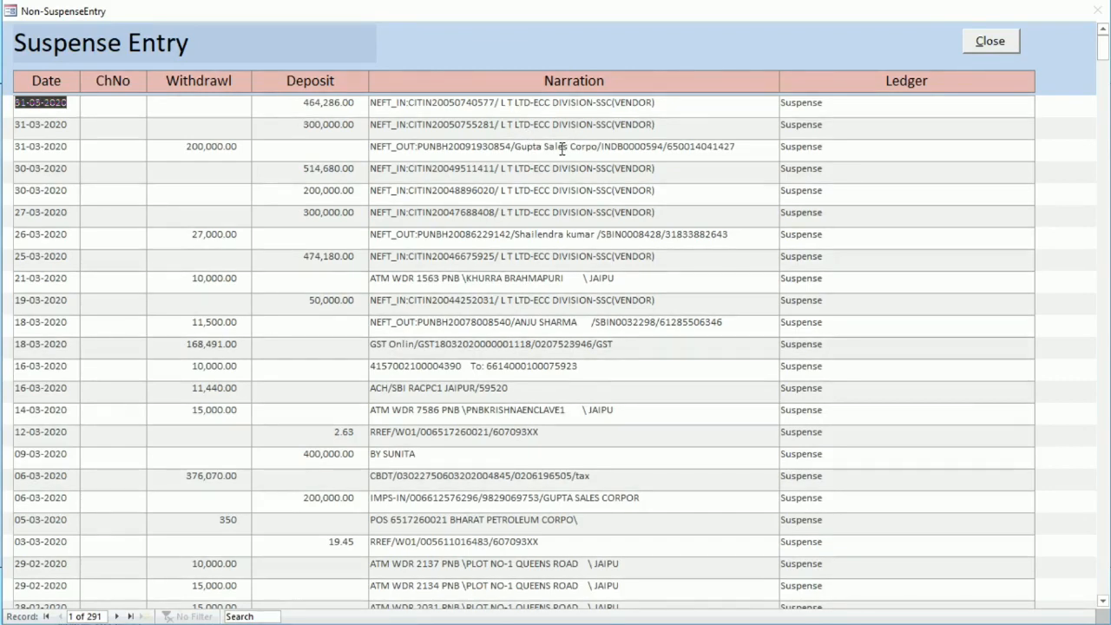
scroll(560, 165, down, 3)
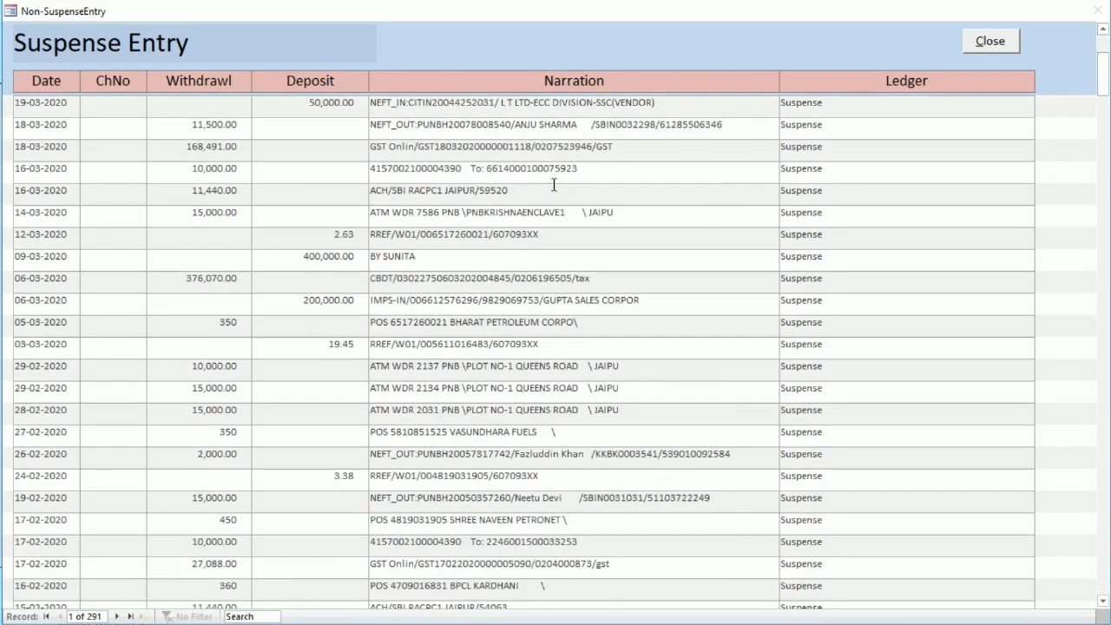
scroll(554, 184, down, 5)
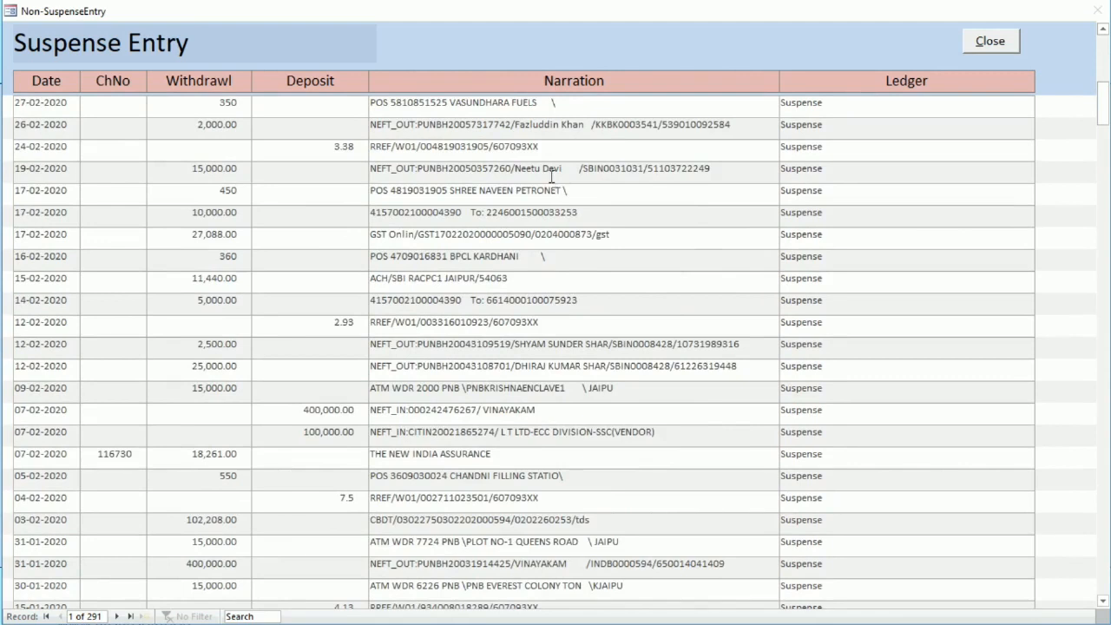
scroll(552, 177, up, 8)
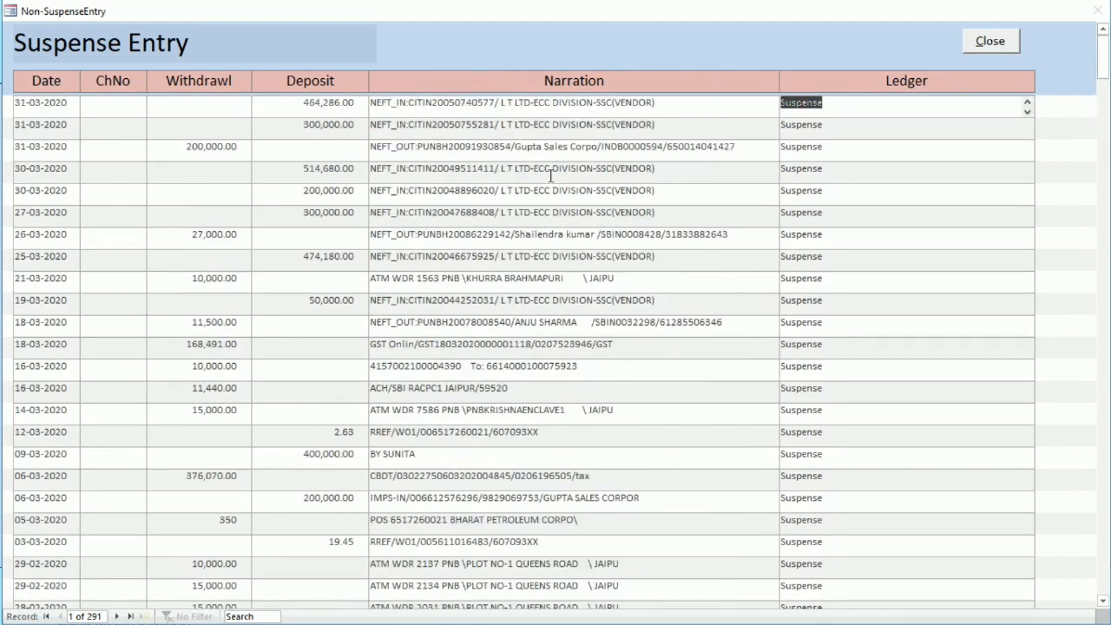
key(Page_Down)
key(Page_Down)
key(Page_Down)
key(Page_Down)
key(Page_Down)
key(Page_Down)
key(Page_Down)
key(Page_Down)
key(Page_Down)
key(Page_Down)
key(Page_Down)
key(Page_Down)
key(Page_Down)
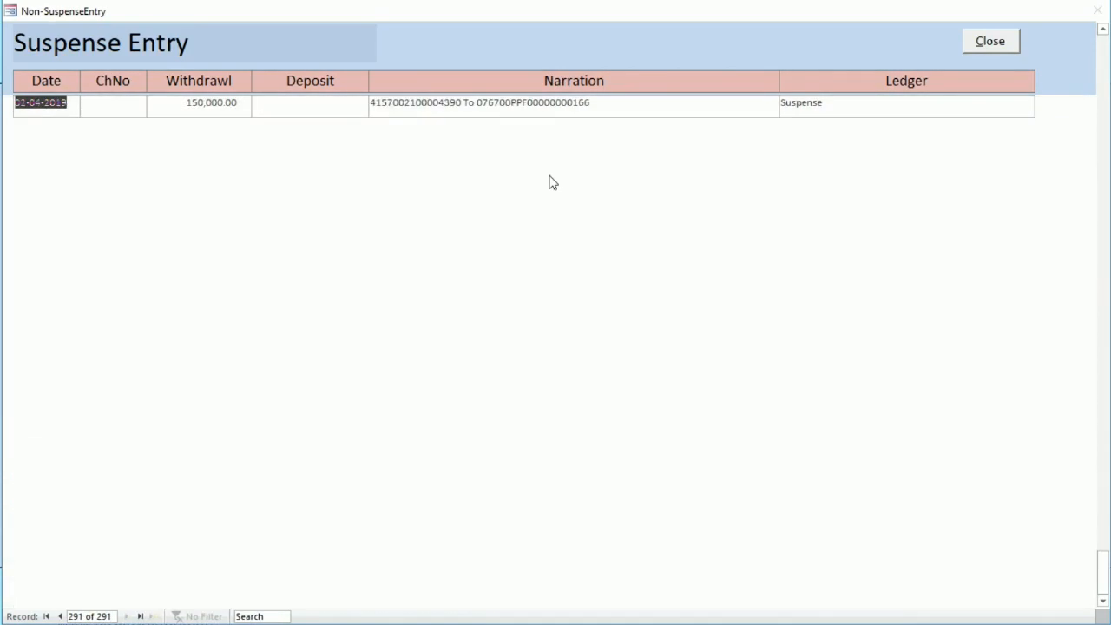
scroll(712, 252, up, 8)
scroll(600, 382, up, 1)
scroll(585, 375, up, 4)
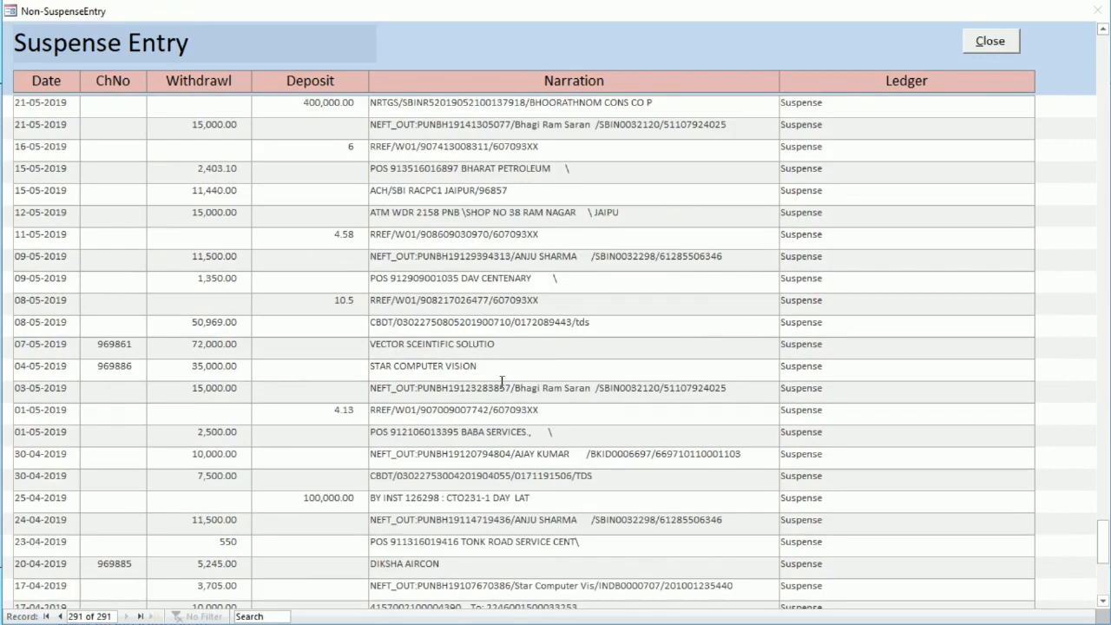
click(991, 43)
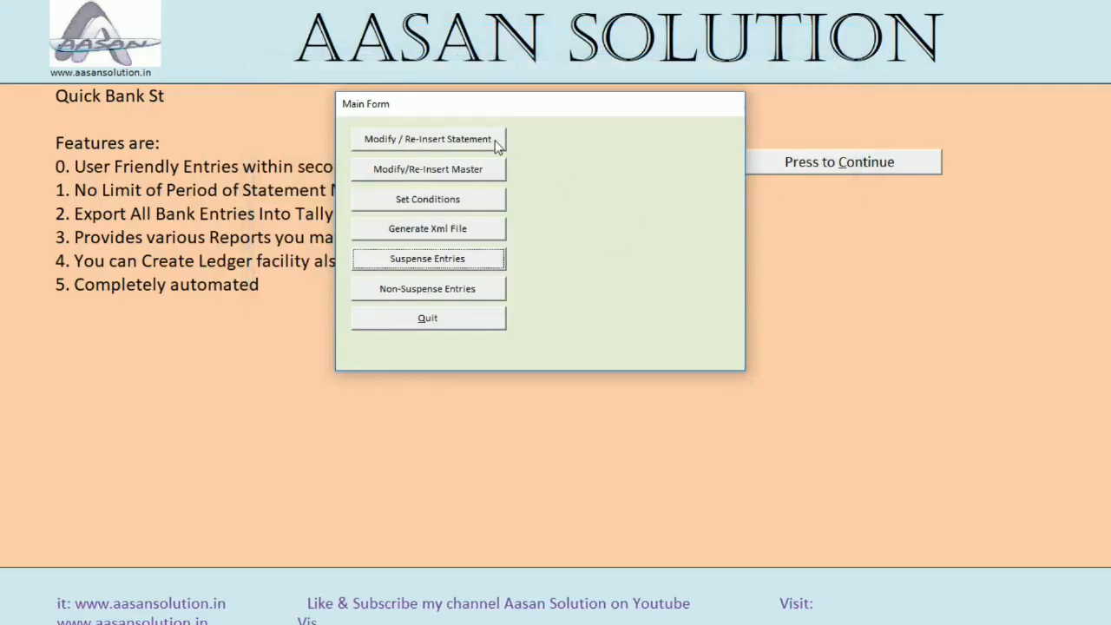
click(399, 291)
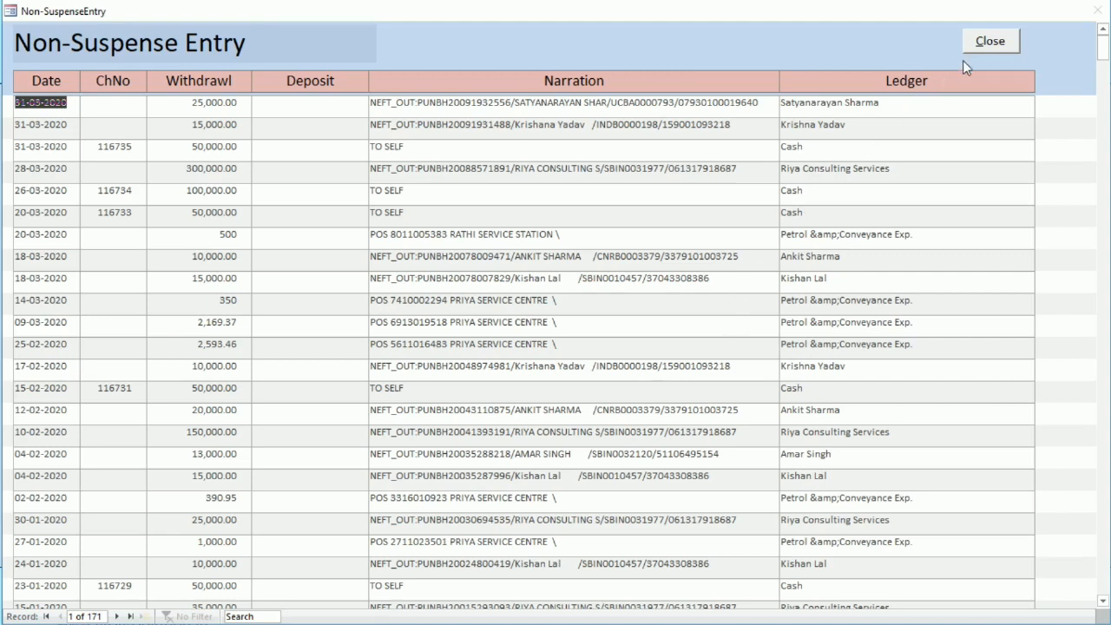
click(990, 40)
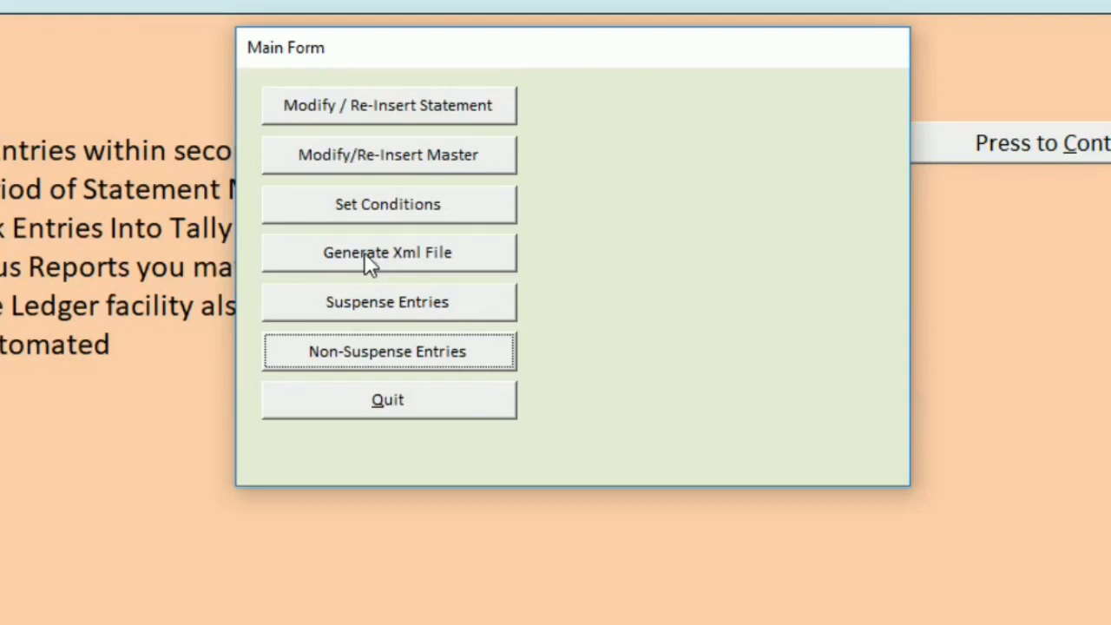
Generate the XML file of the bank entries and quit the bank quick entries tool
click(415, 231)
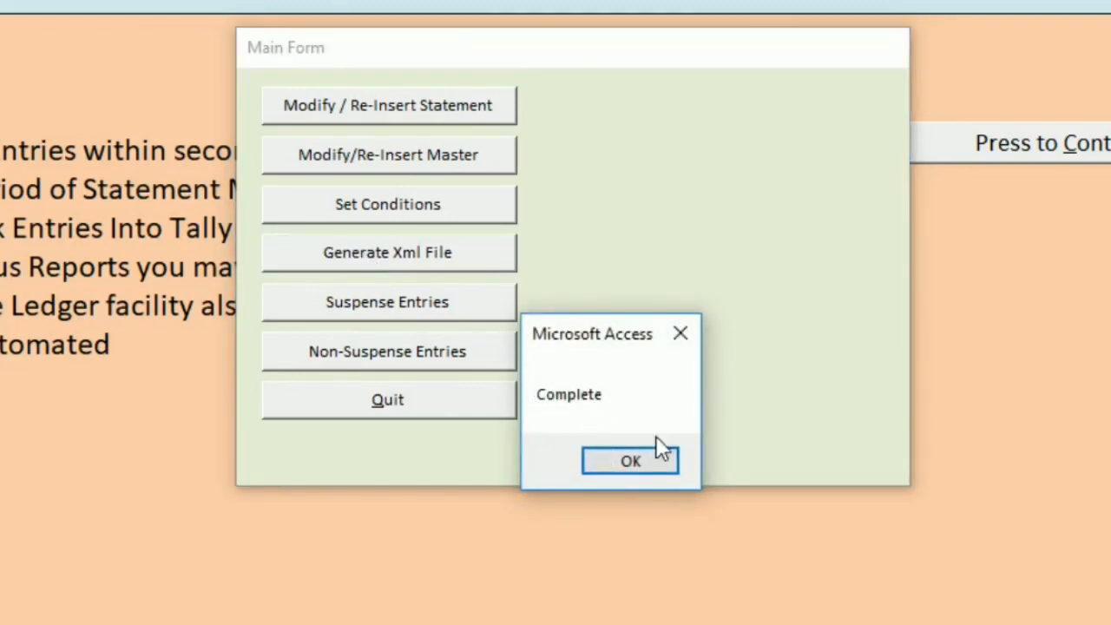
click(631, 465)
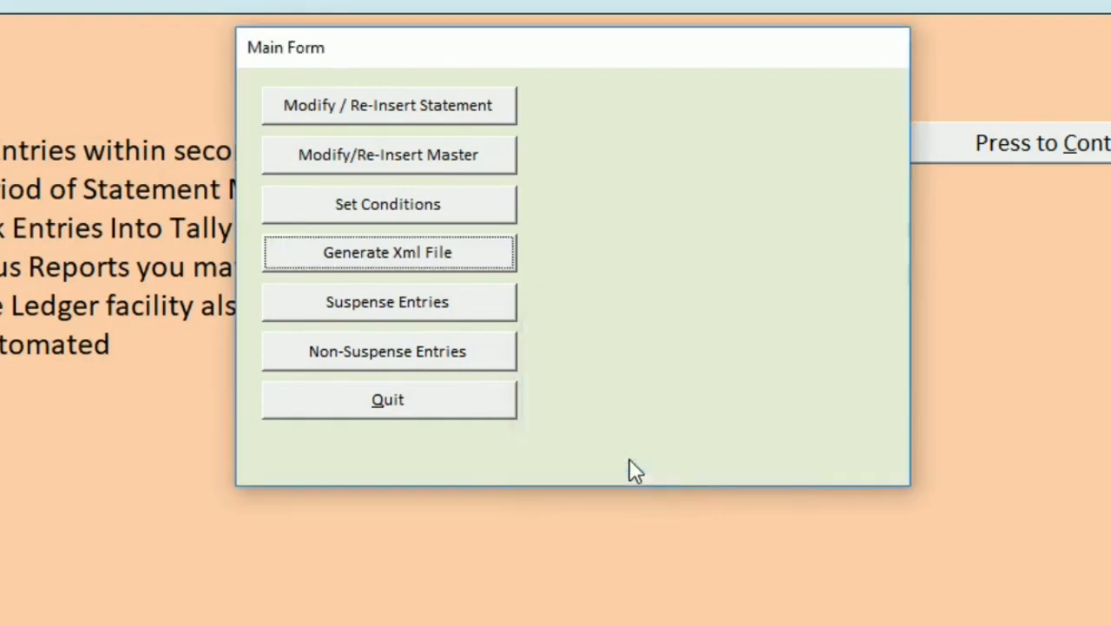
click(440, 407)
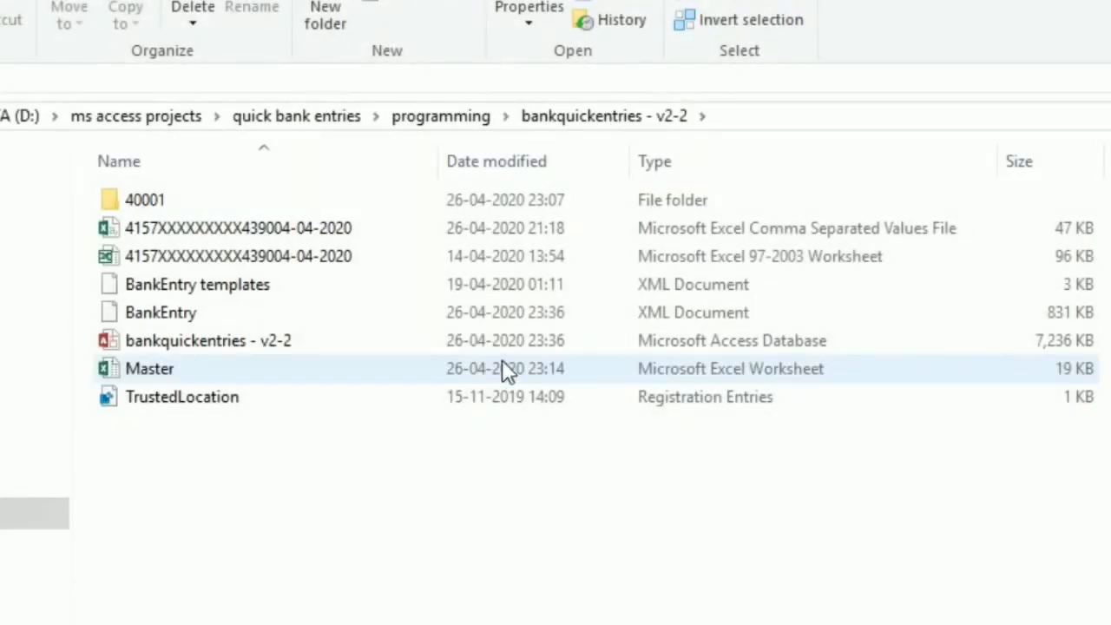
Copy the full path of BankEntry.xml from its file properties and switch to Tally.ERP 9
click(191, 321)
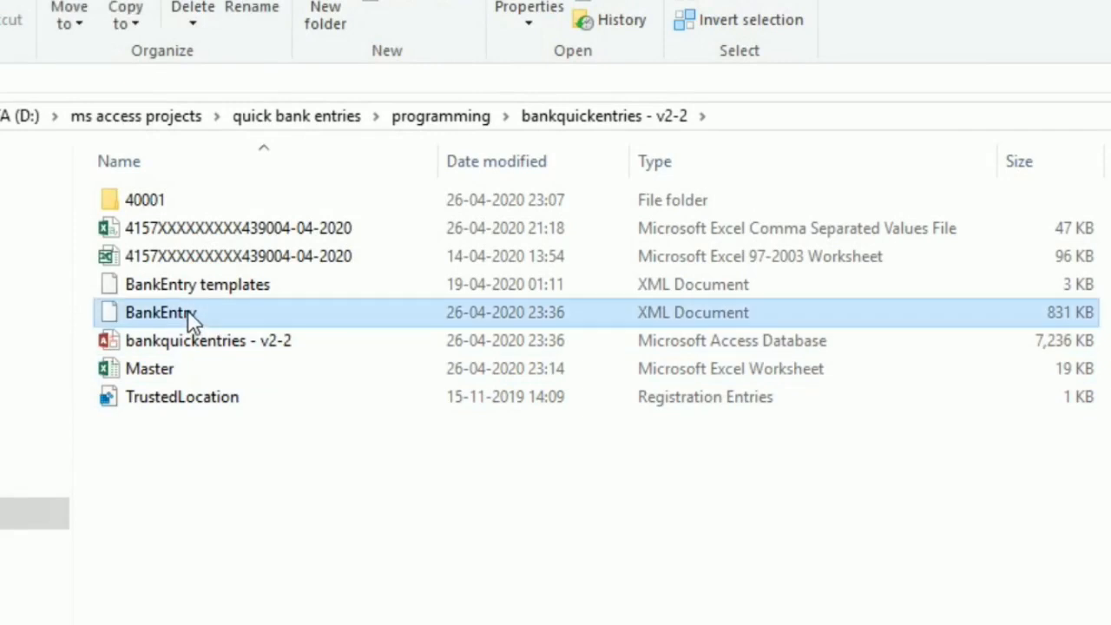
right_click(189, 313)
mouse_move(208, 323)
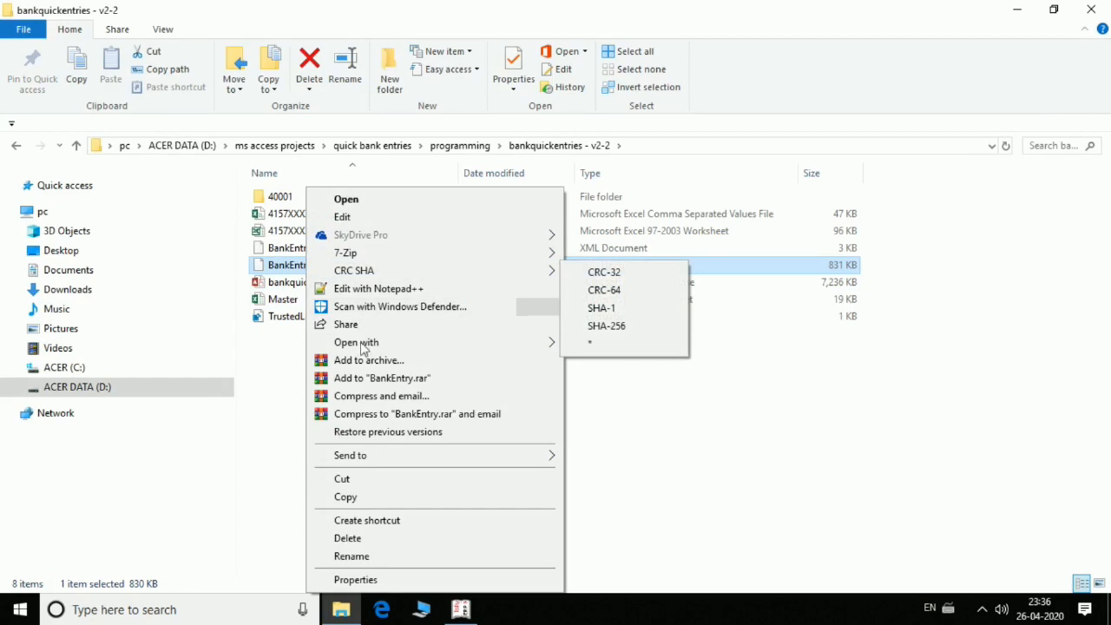
click(356, 580)
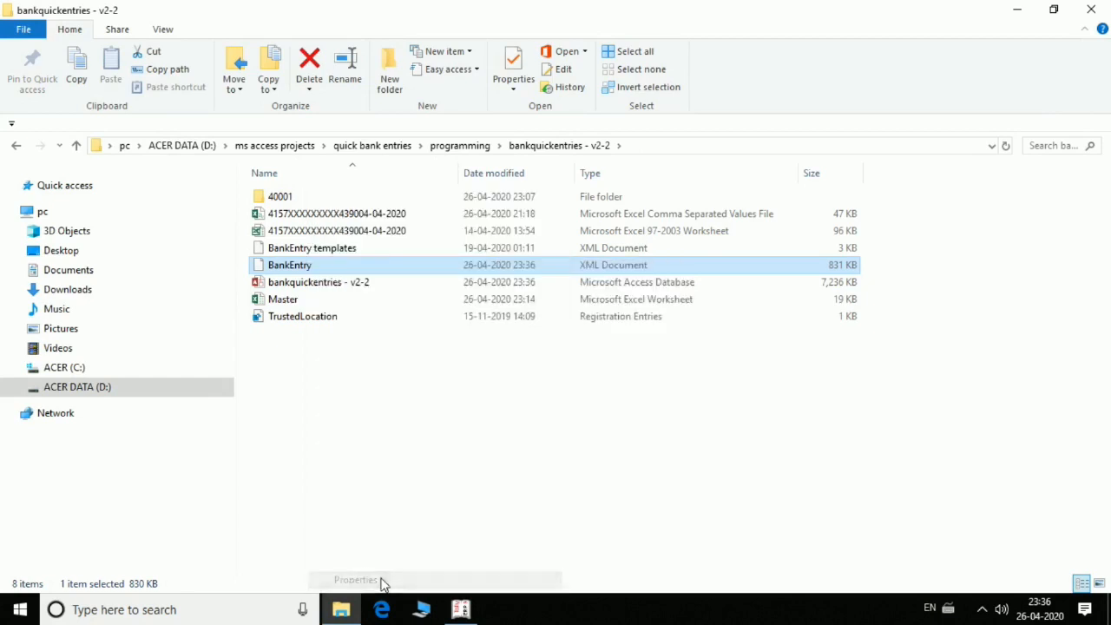
click(386, 211)
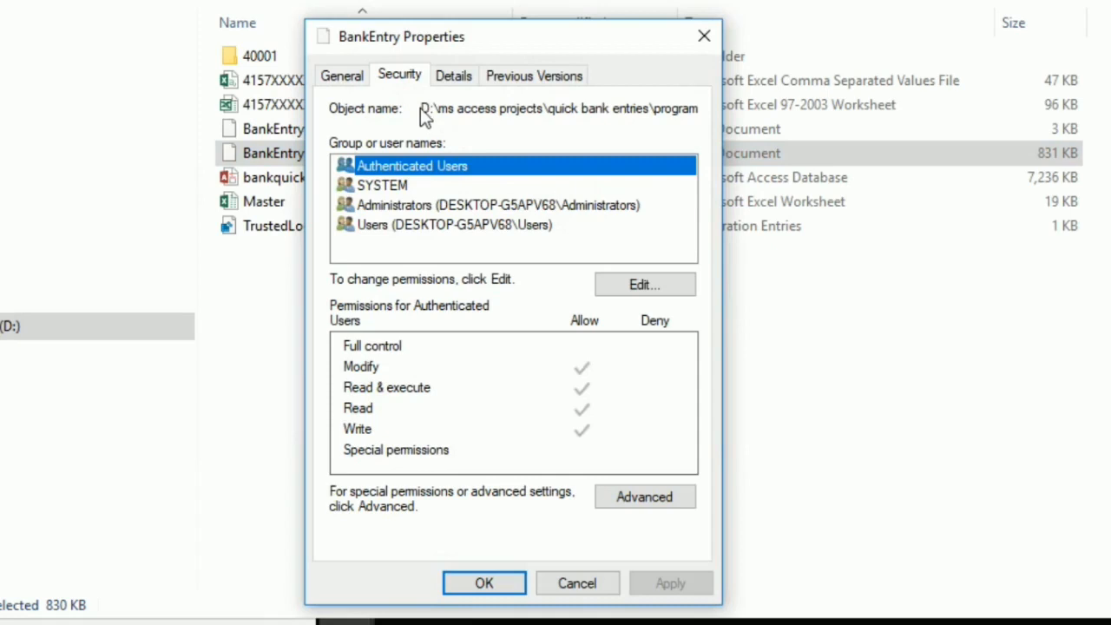
click(425, 107)
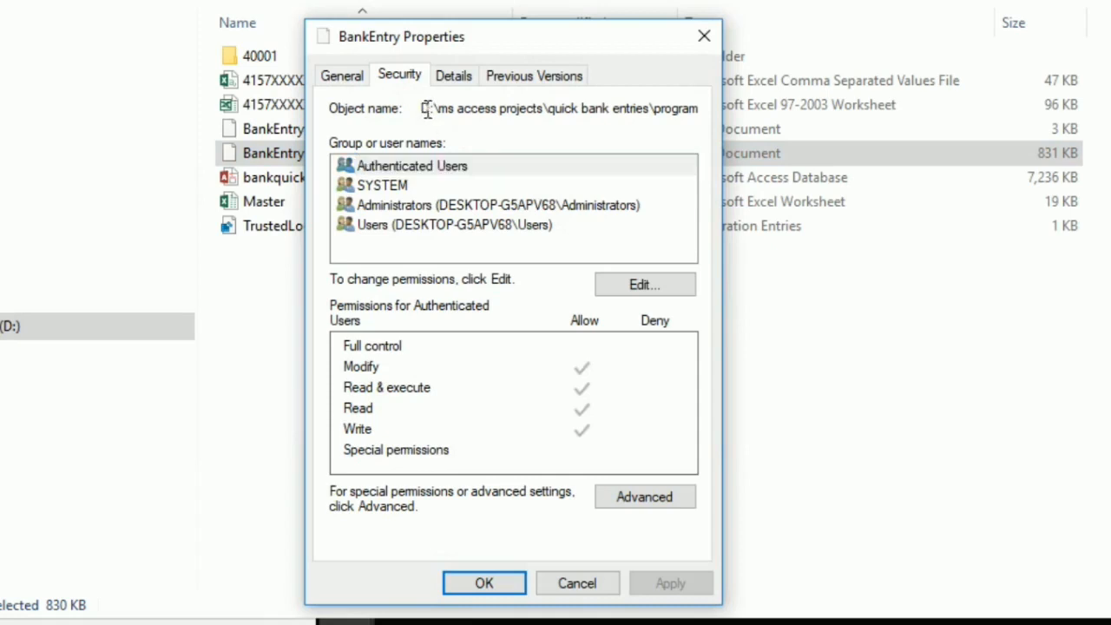
drag(425, 108, 715, 125)
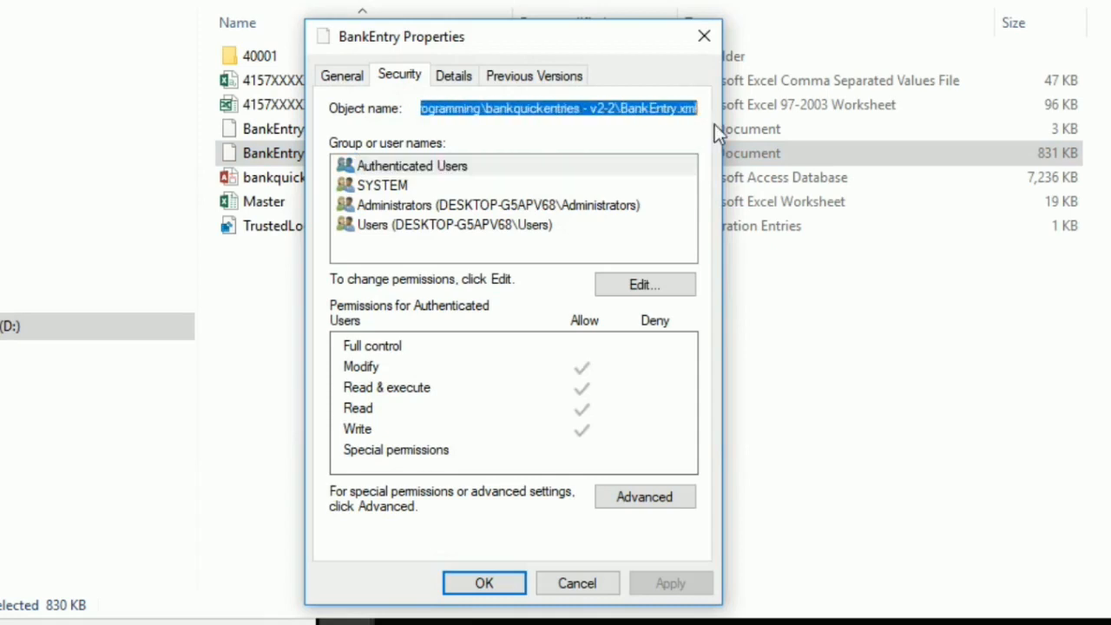
right_click(663, 106)
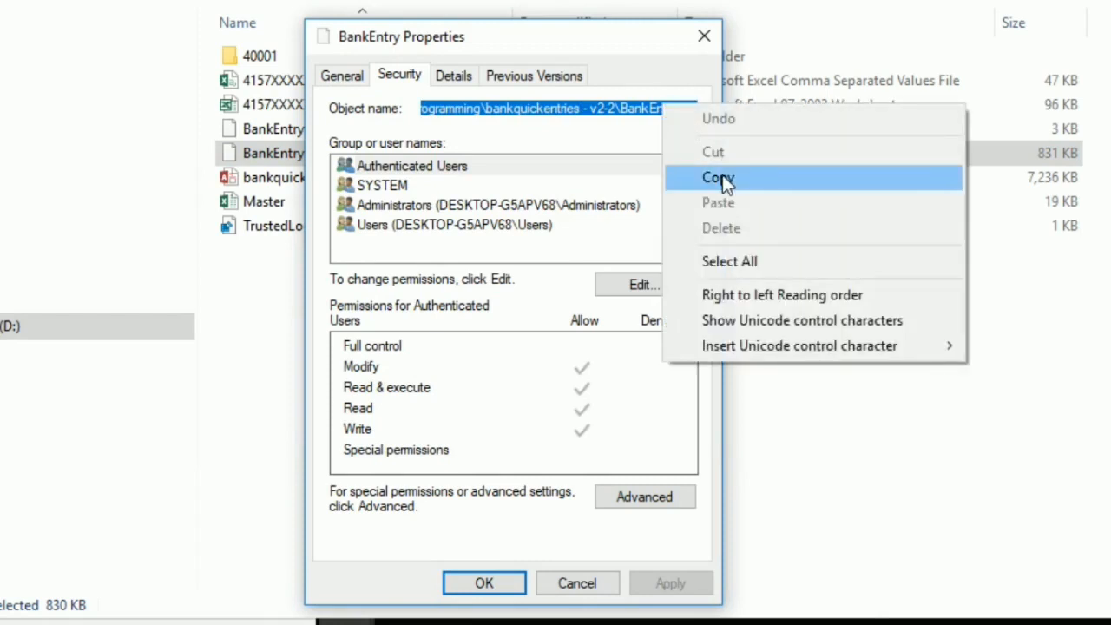
click(723, 177)
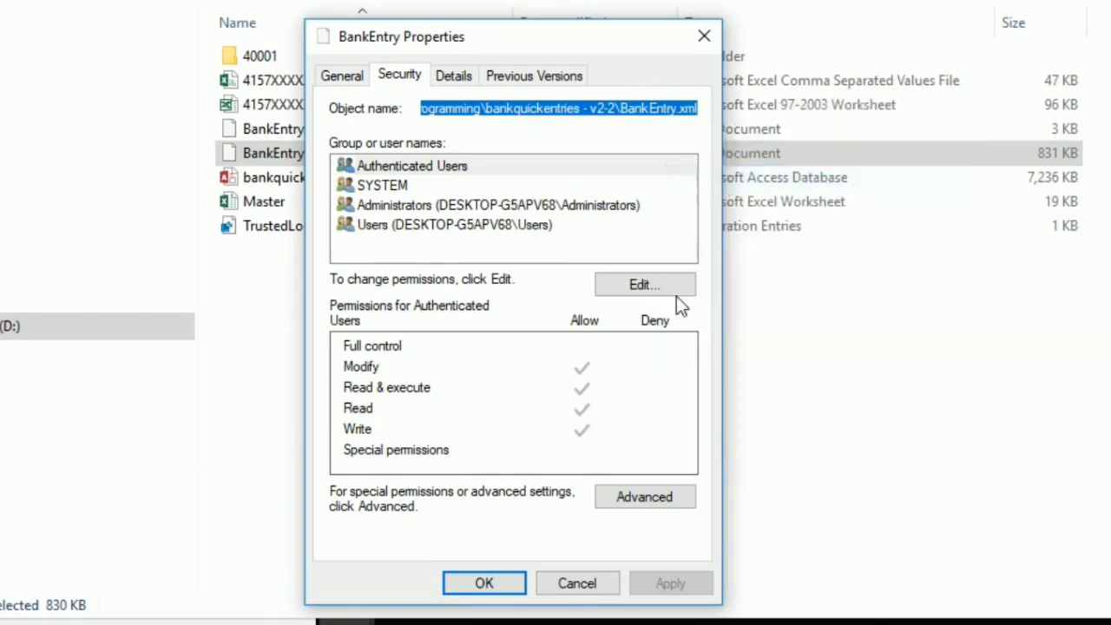
click(486, 581)
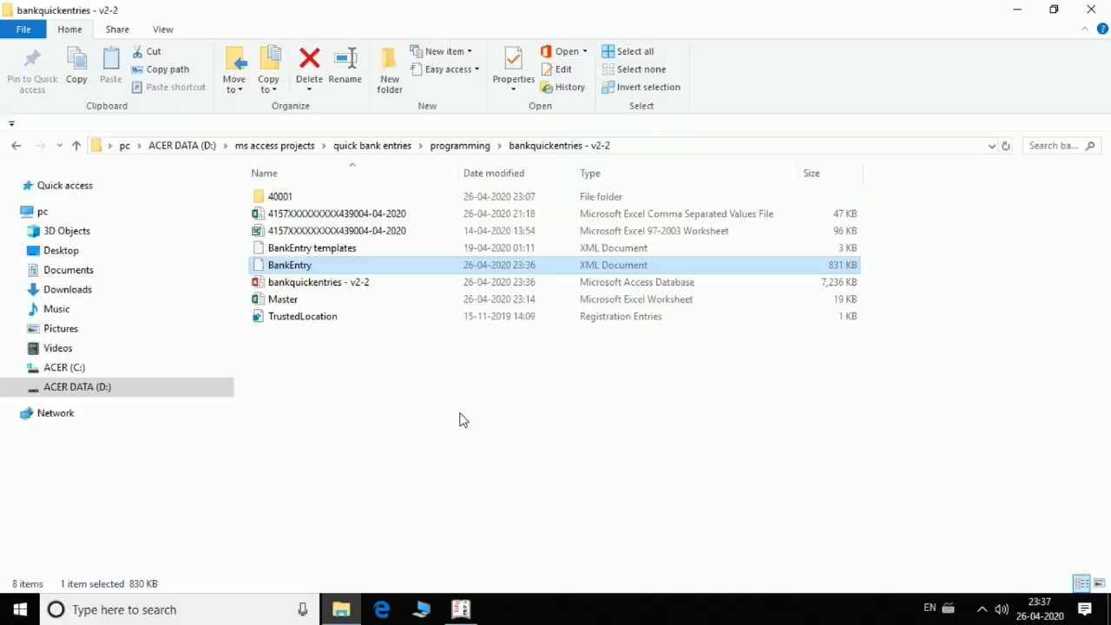
click(468, 610)
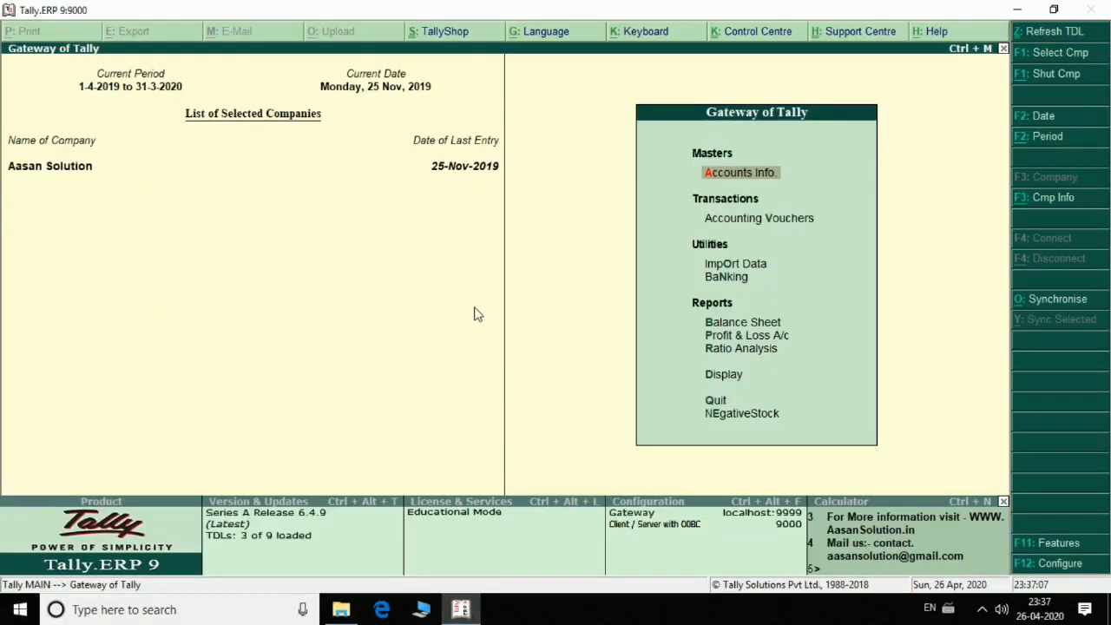
Try to import the vouchers from E:\bankquickentries - v2-2\BankEntry.xml and expand the calculator pane to read the import messages
key(Down)
key(Down)
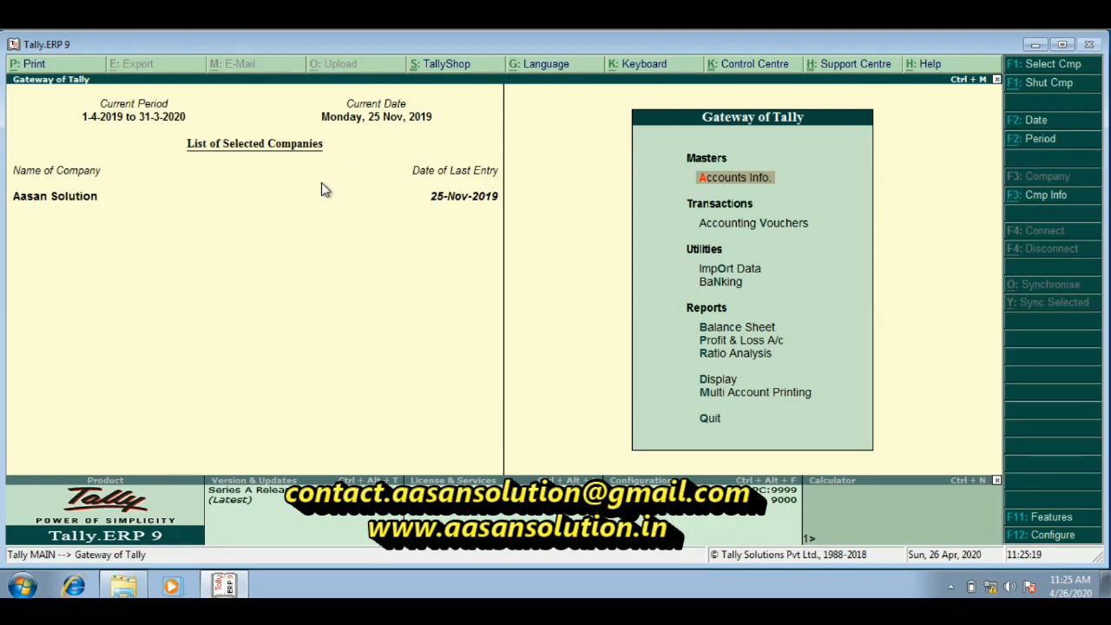
key(Down)
key(Down)
key(Down)
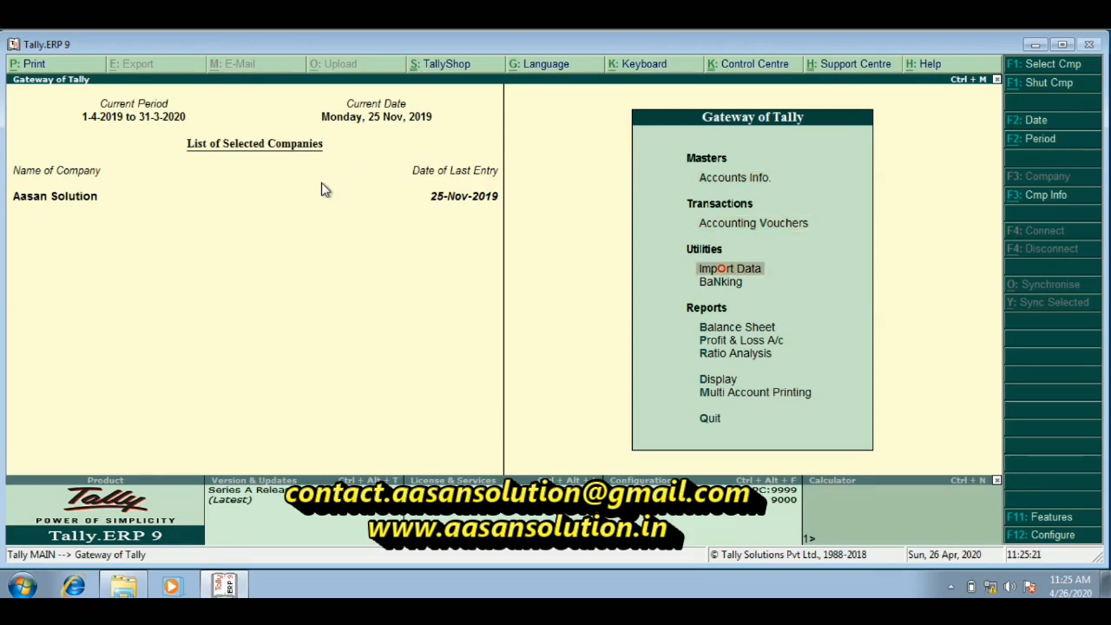
key(Up)
key(Return)
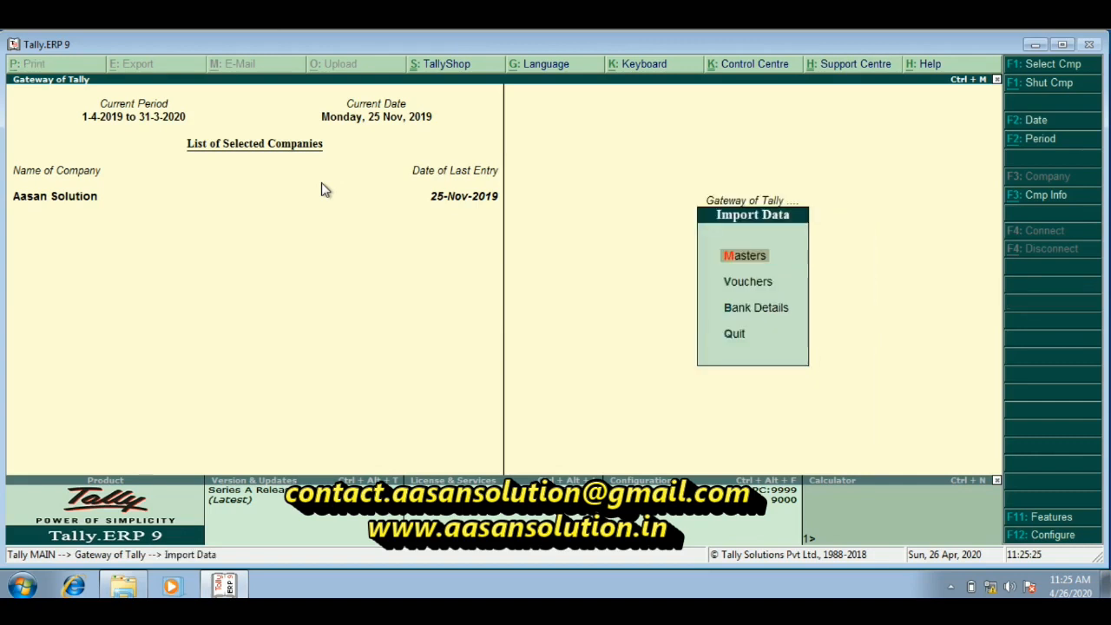
key(Down)
key(Return)
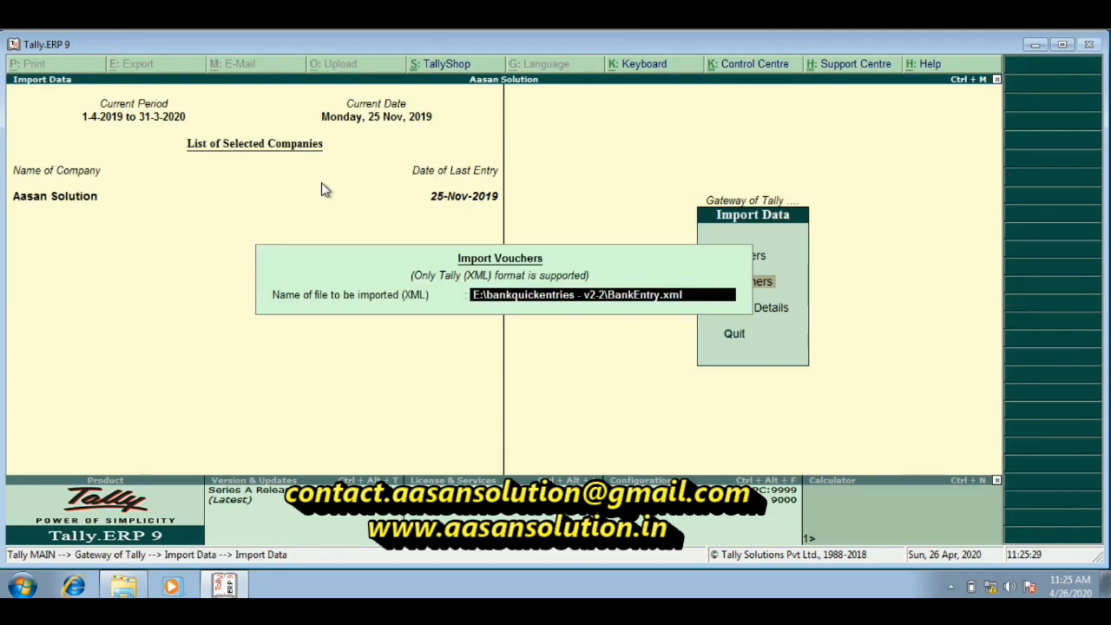
key(BackSpace)
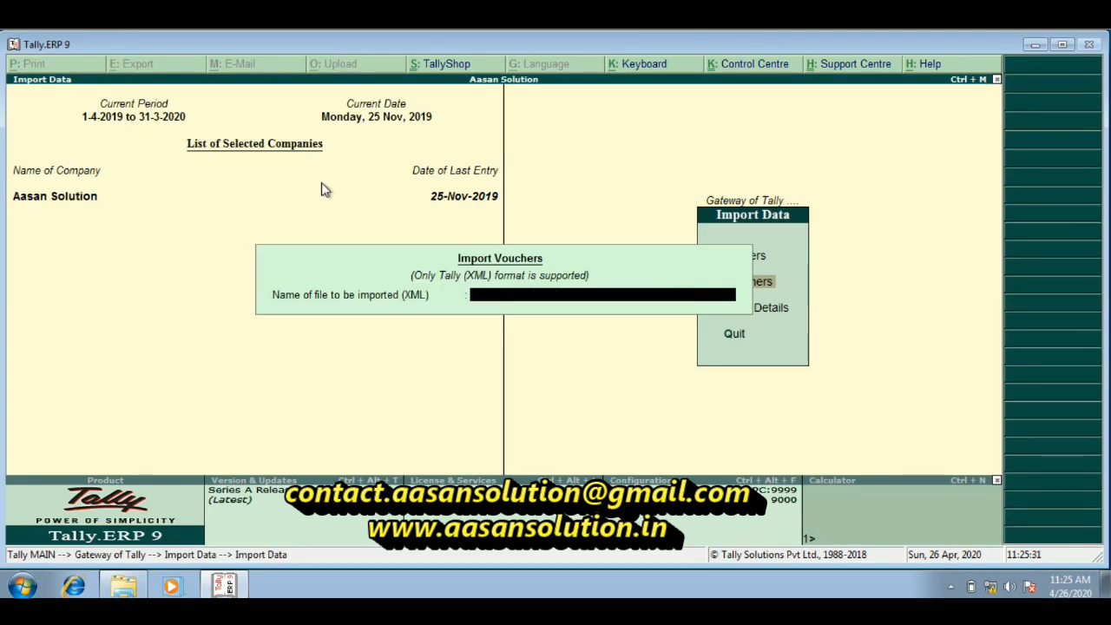
key(Escape)
key(Return)
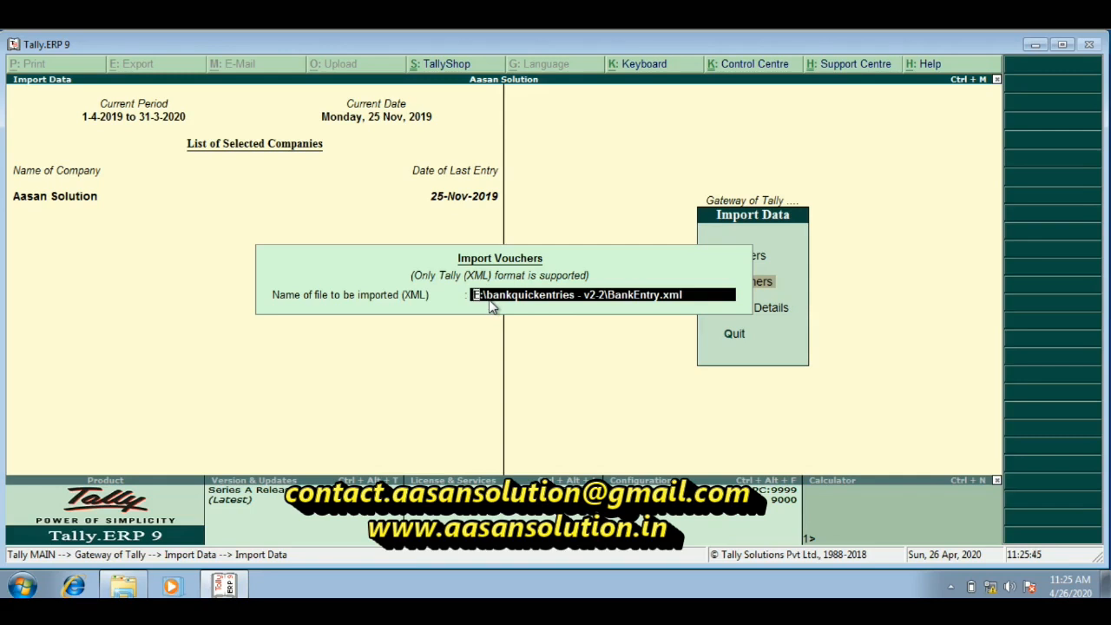
key(Return)
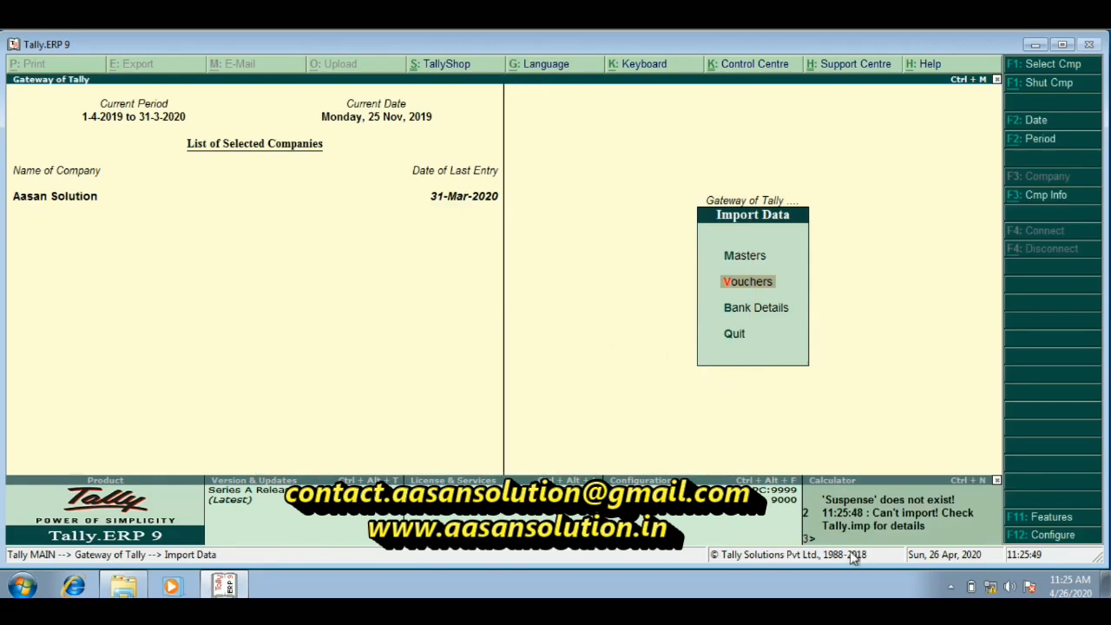
click(863, 526)
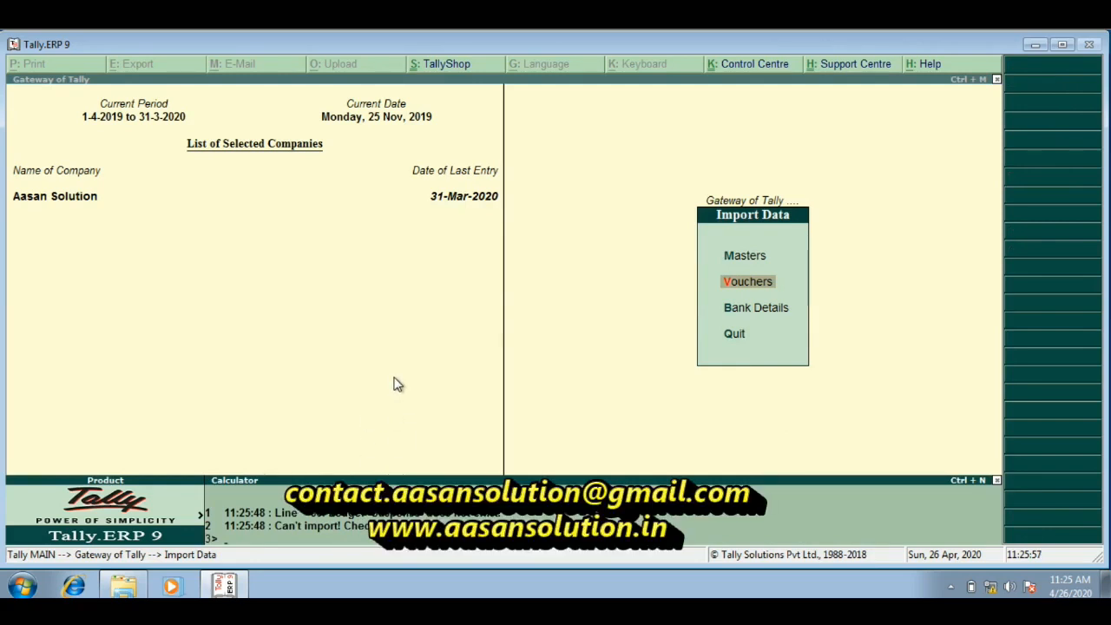
key(Escape)
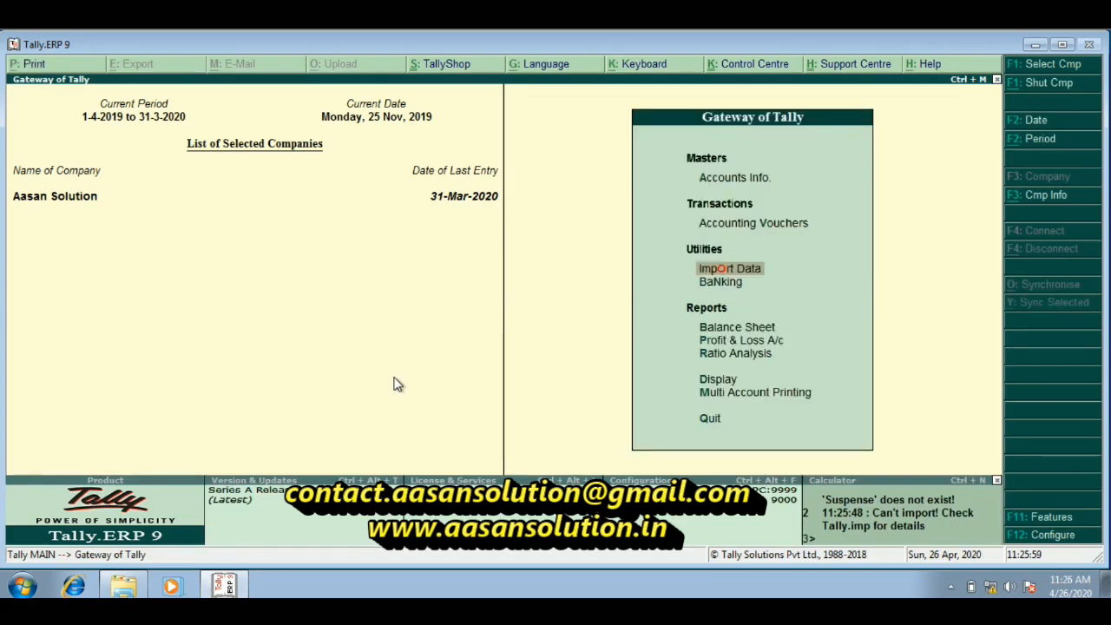
Rename the Suspense A/c ledger as Suspense, save the alteration and return to the Gateway of Tally
key(a)
text(laSus)
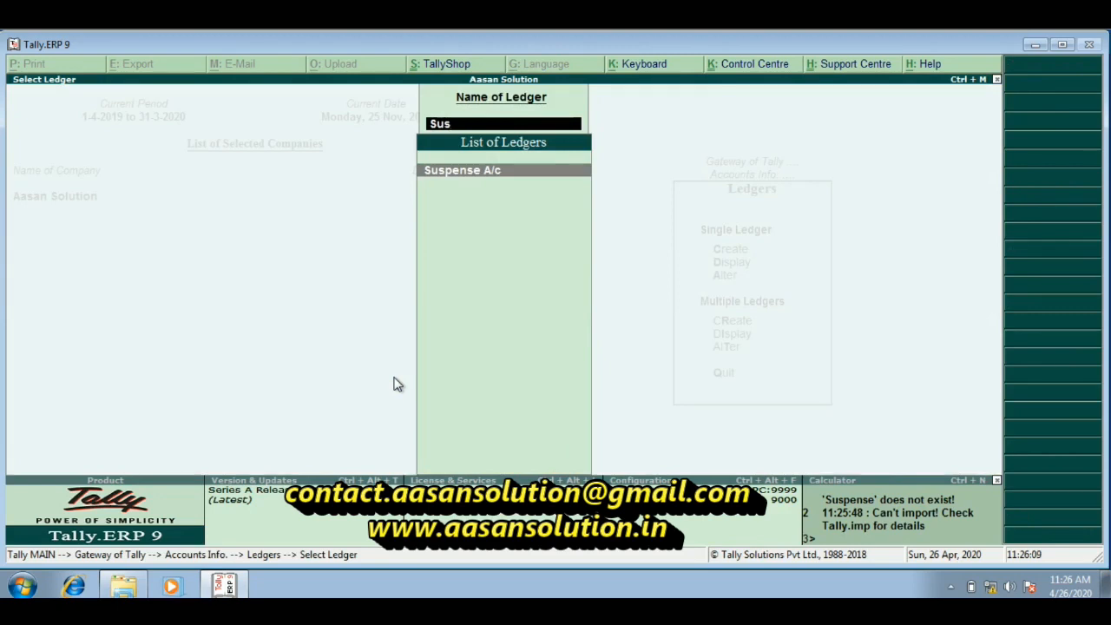
key(Return)
key(BackSpace)
key(BackSpace)
key(BackSpace)
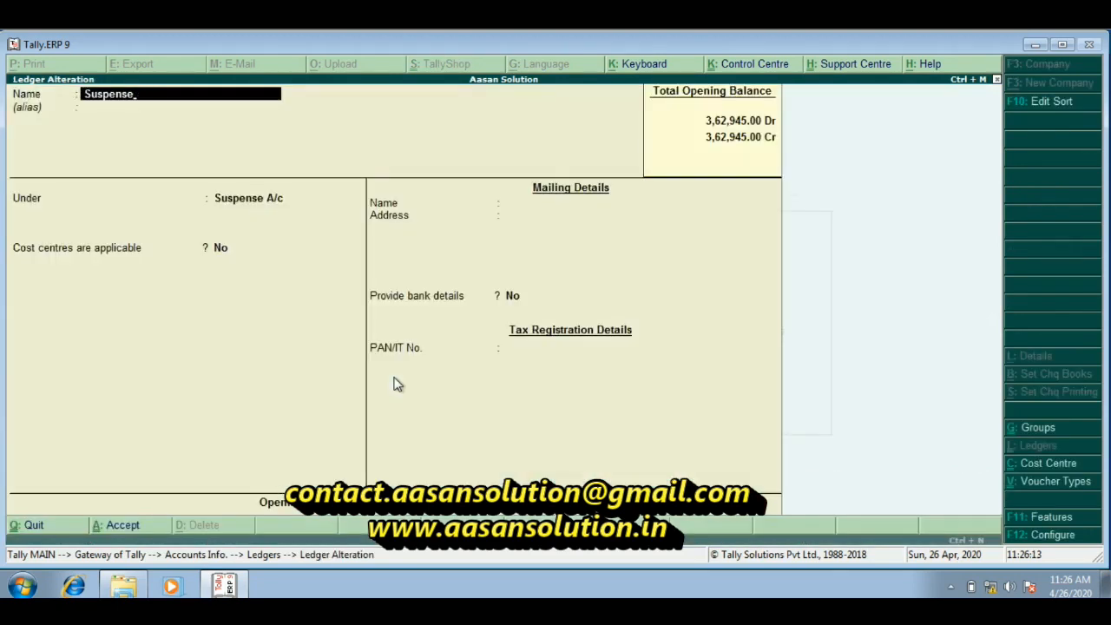
key(Return)
key(Return)
key(Return)
key(Return)
key(Return)
key(Return)
key(Return)
key(Return)
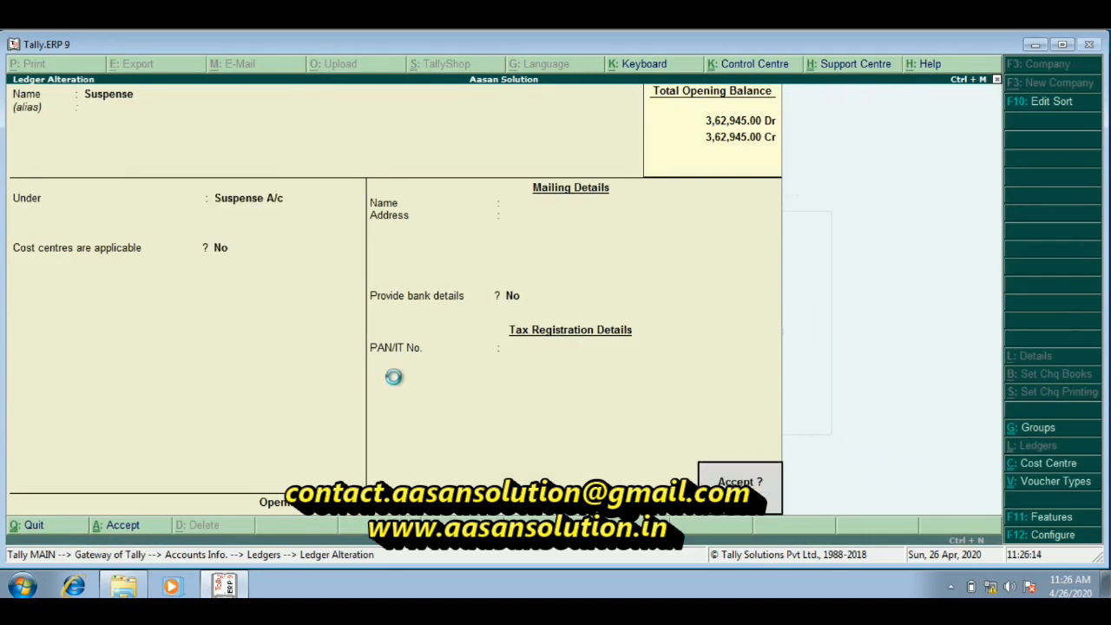
key(Return)
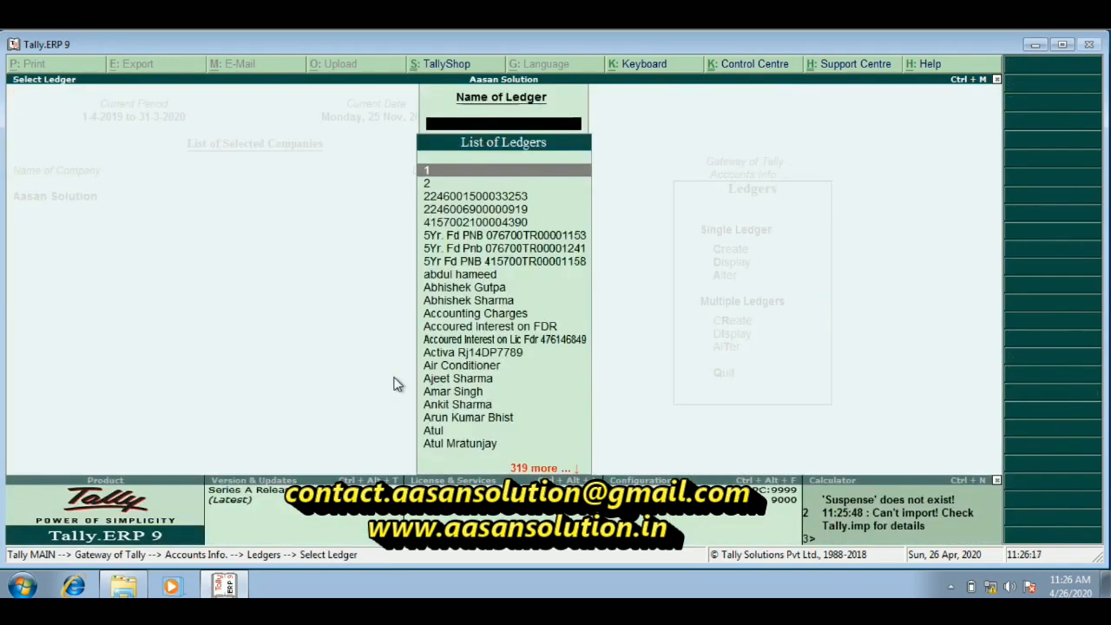
key(Escape)
key(Escape)
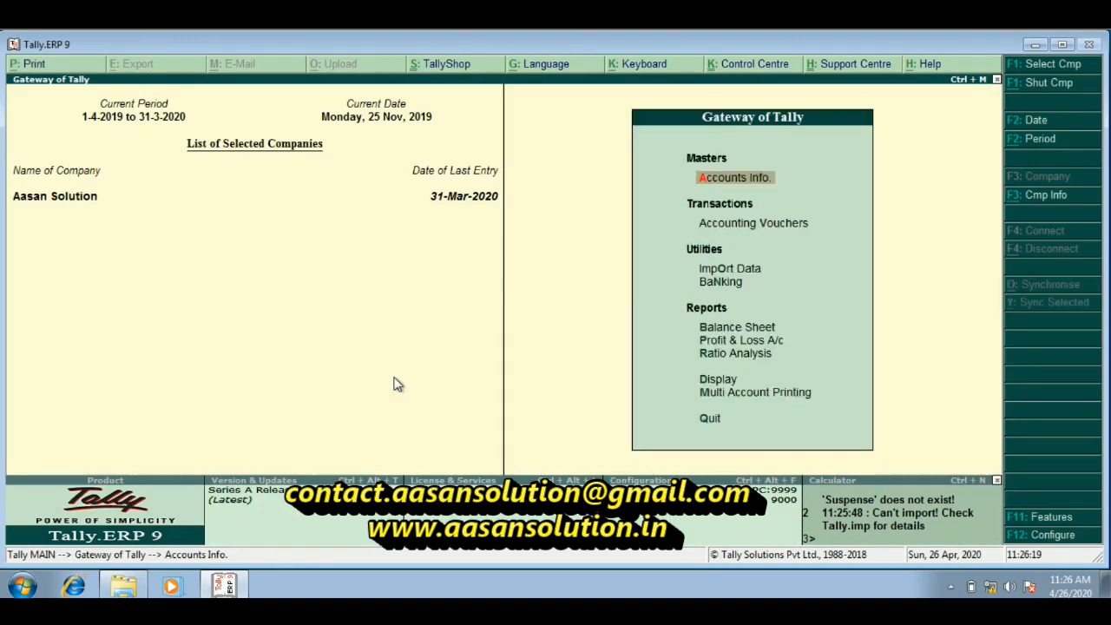
Try the voucher import from BankEntry.xml again with the same path and read the new import messages
key(Down)
key(Down)
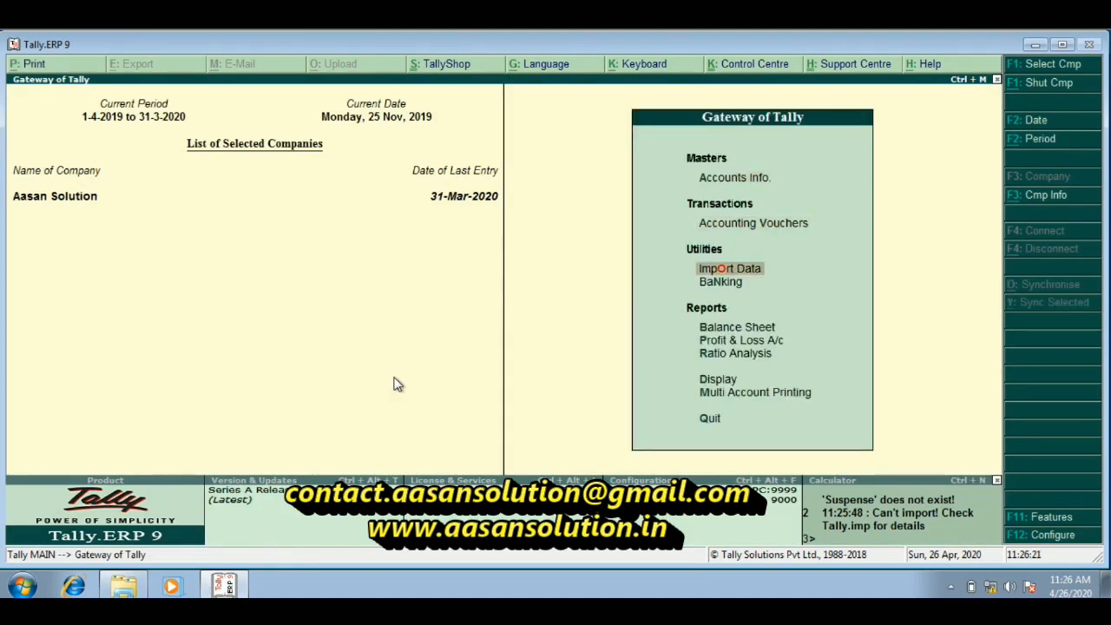
key(Return)
key(Down)
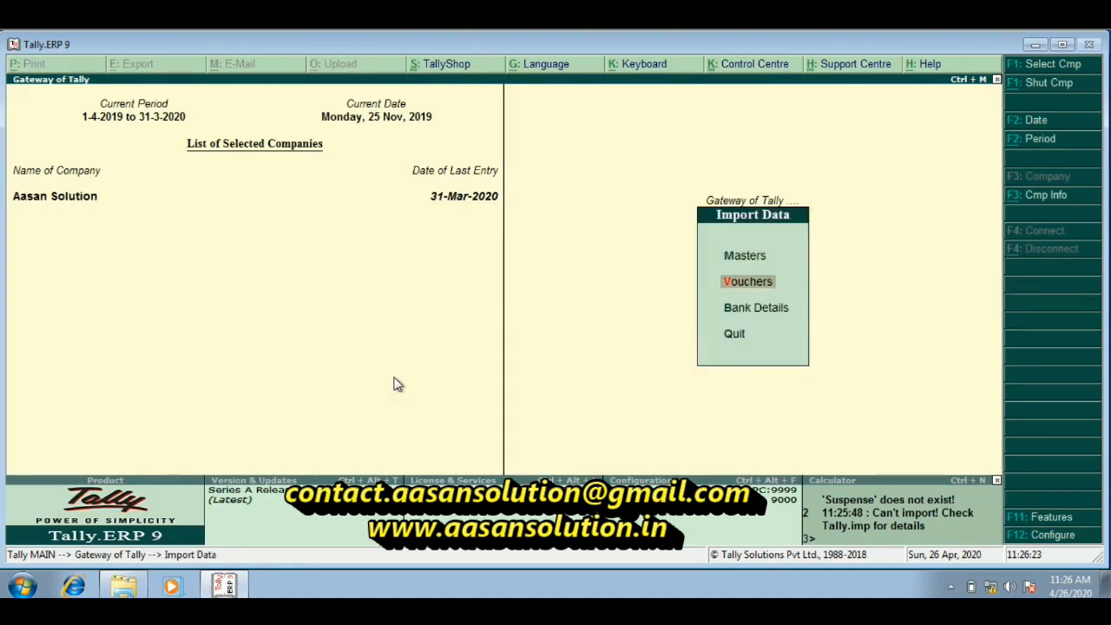
key(Return)
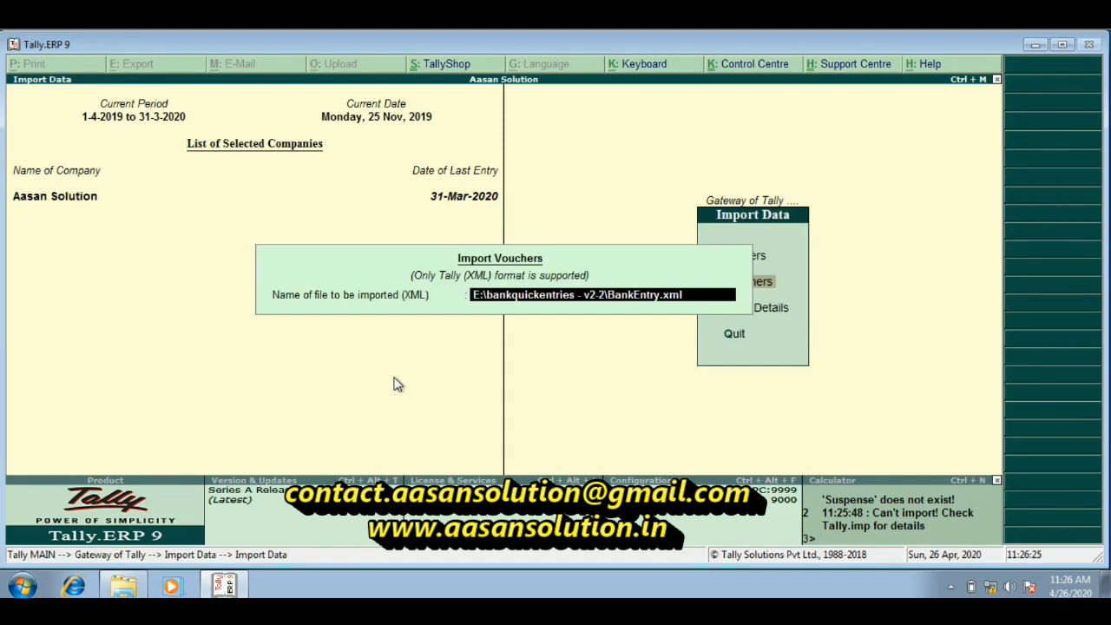
key(Return)
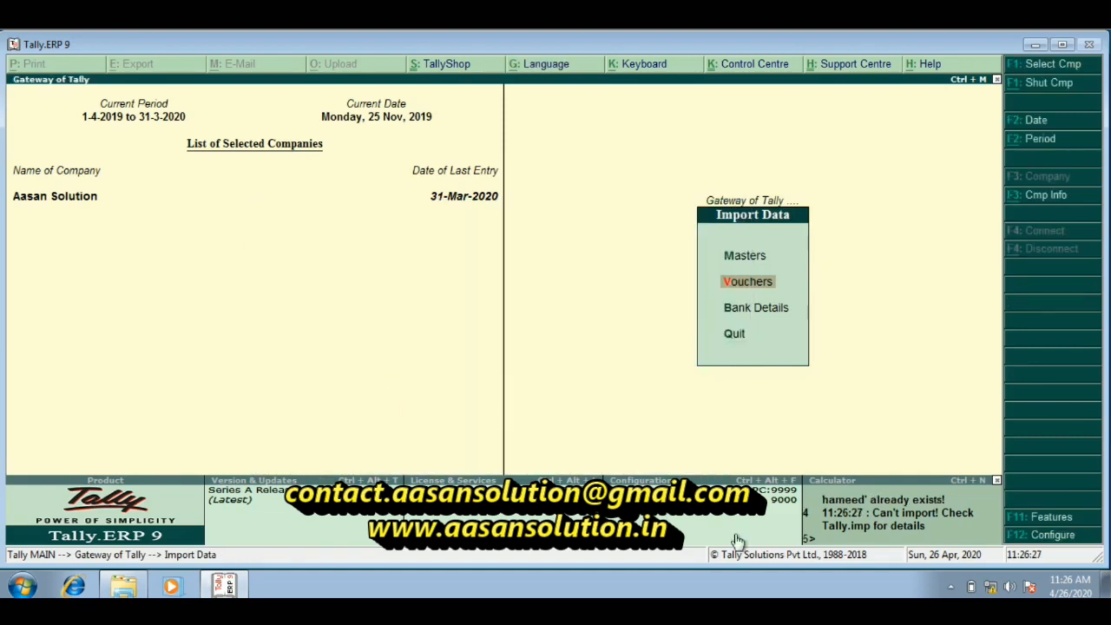
click(947, 532)
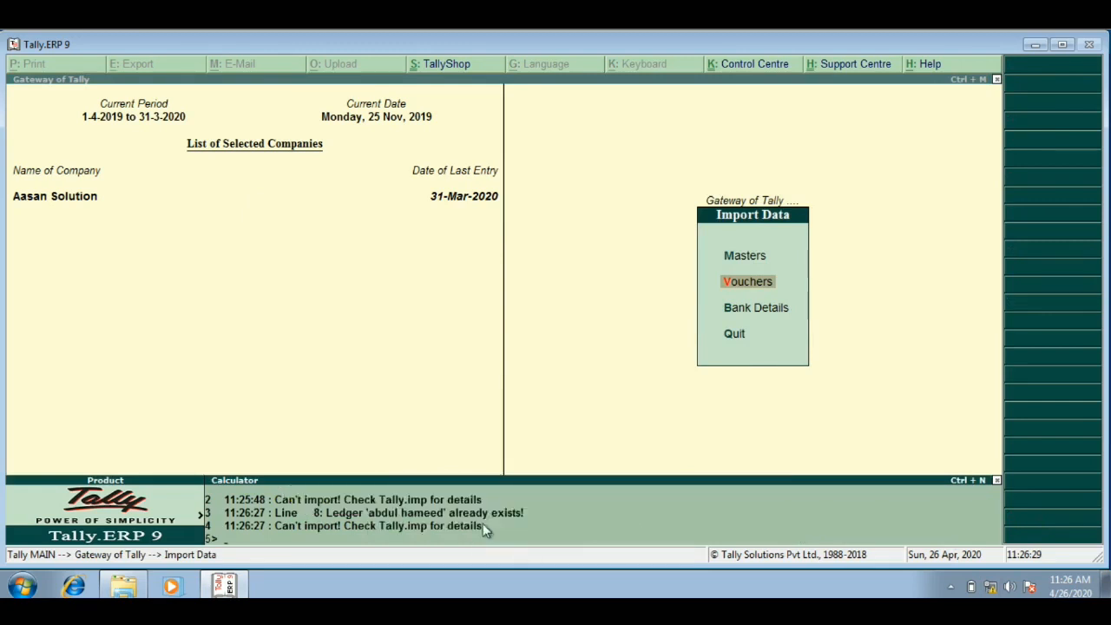
click(402, 364)
key(Escape)
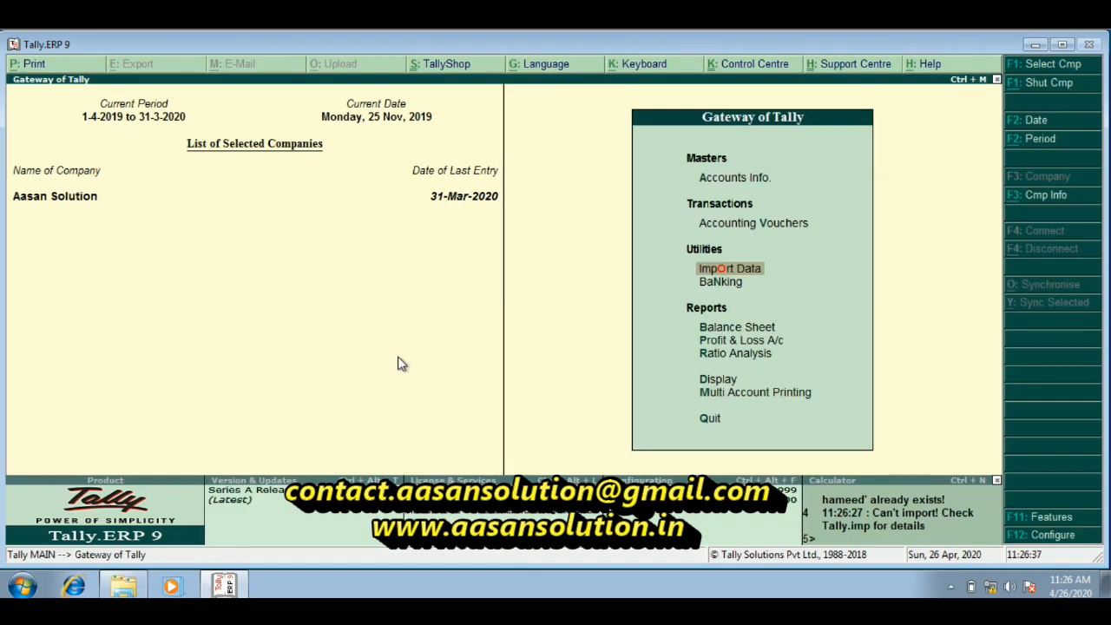
Delete the Sundry Creditors ledger named in the import error and return to the Gateway of Tally
key(Up)
key(Up)
key(Return)
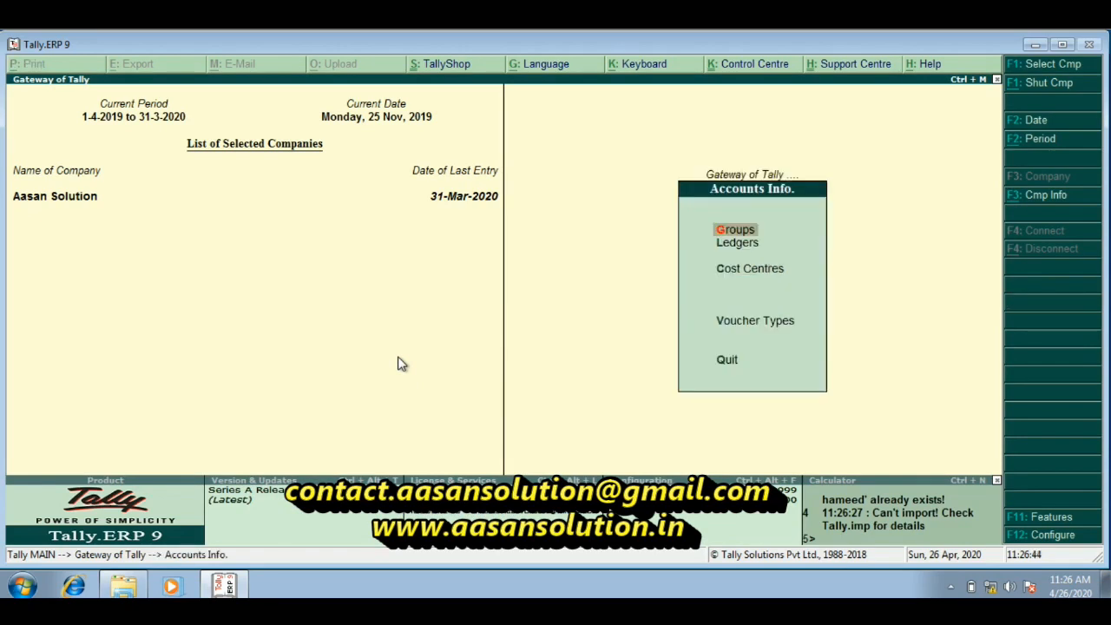
key(Down)
key(Return)
key(Down)
key(Down)
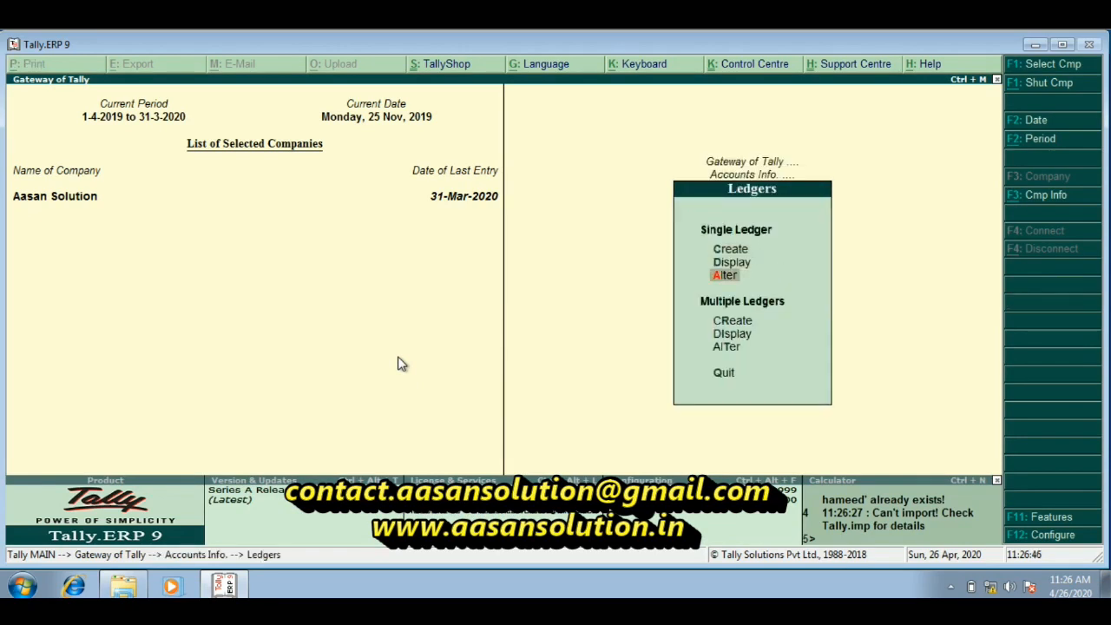
key(Return)
text(Ab)
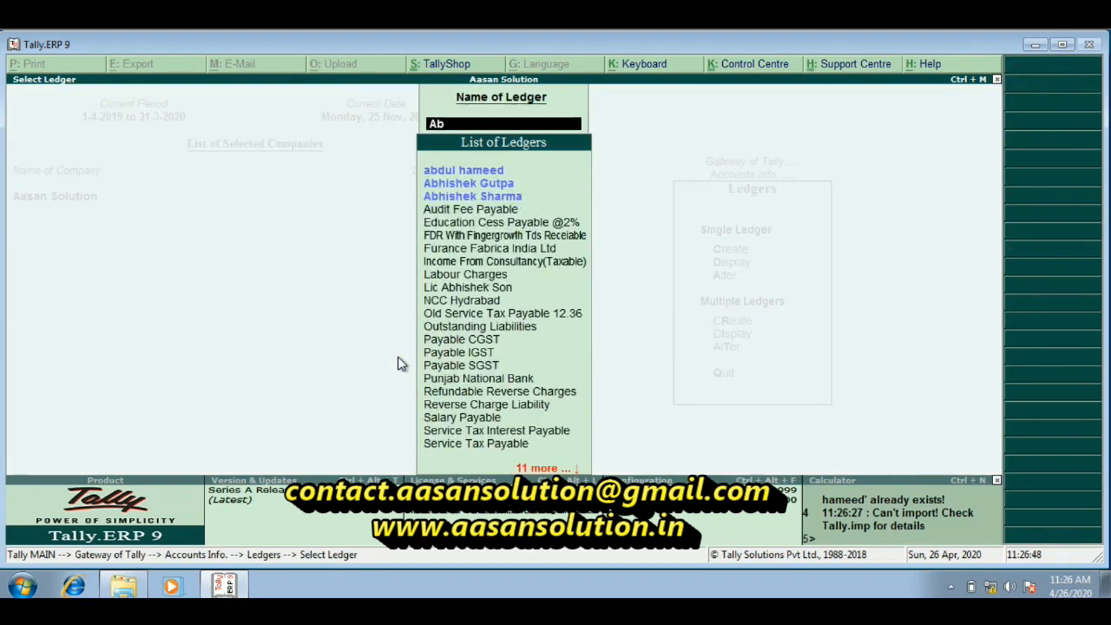
key(Return)
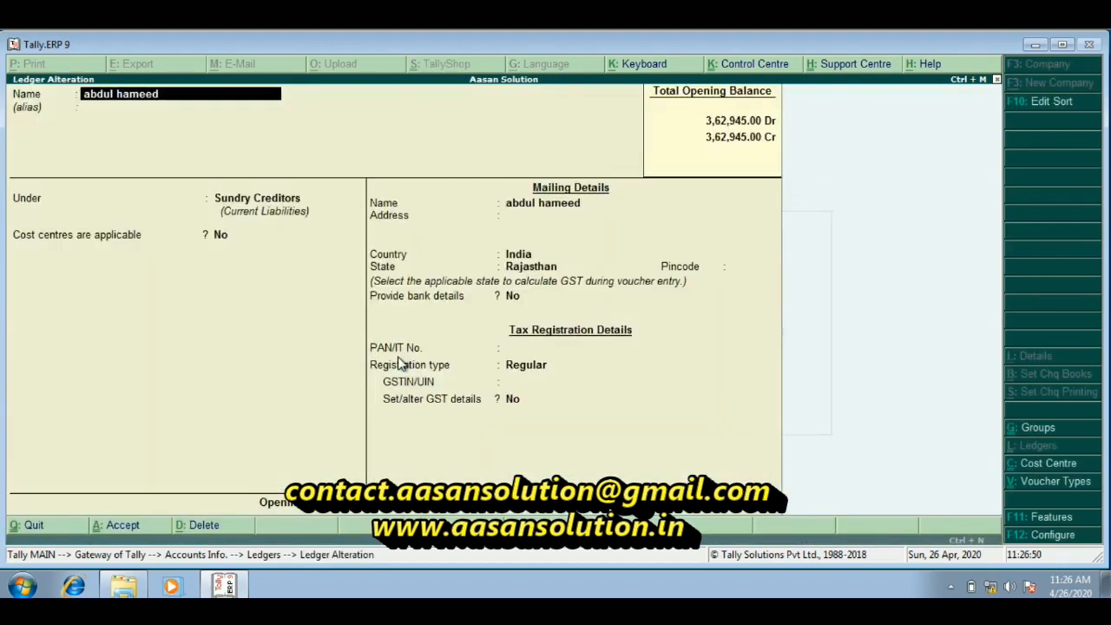
key(alt+d)
key(y)
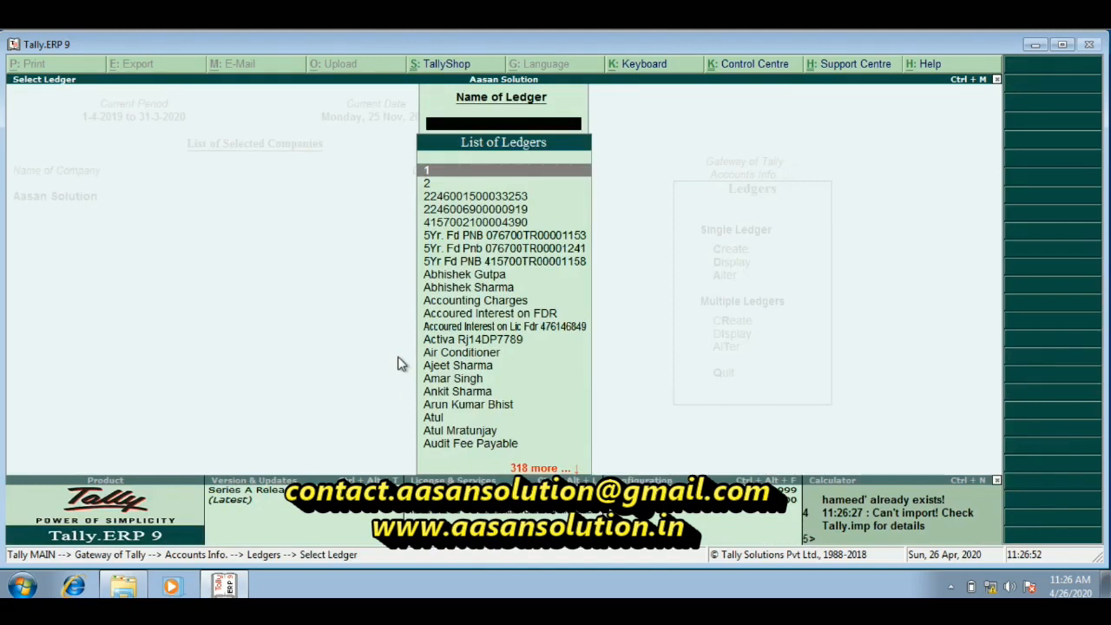
key(Escape)
key(Escape)
key(Escape)
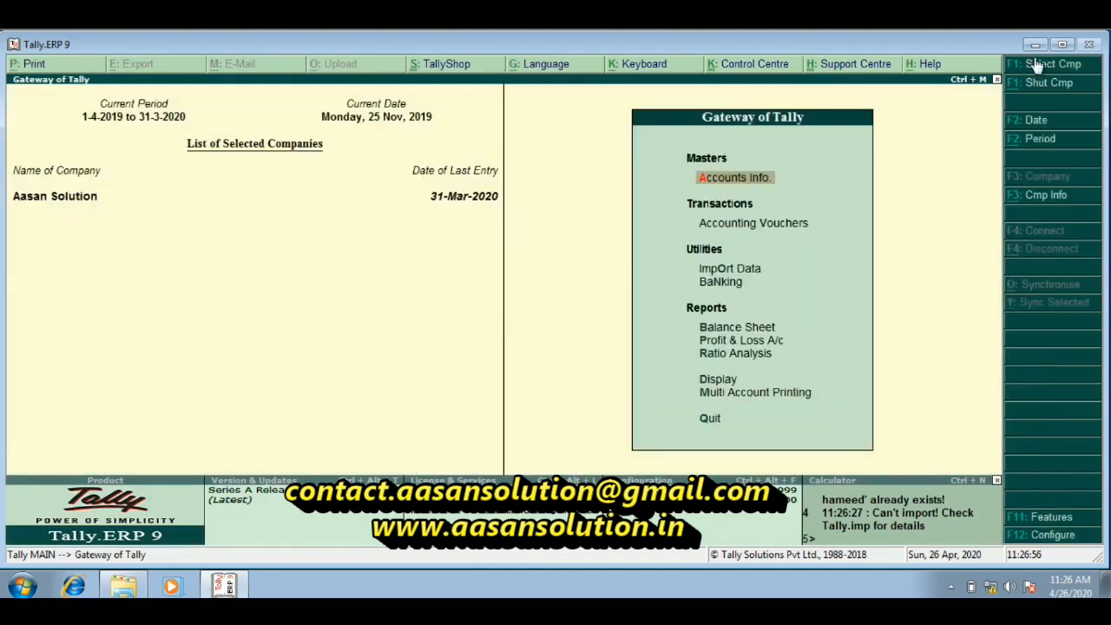
click(1062, 46)
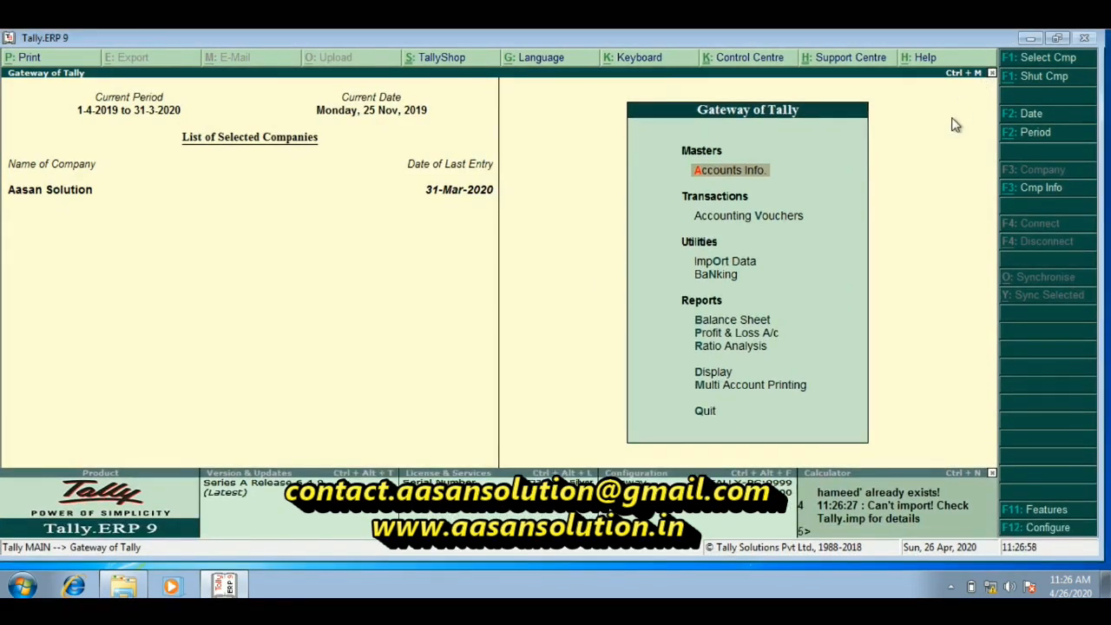
double_click(924, 40)
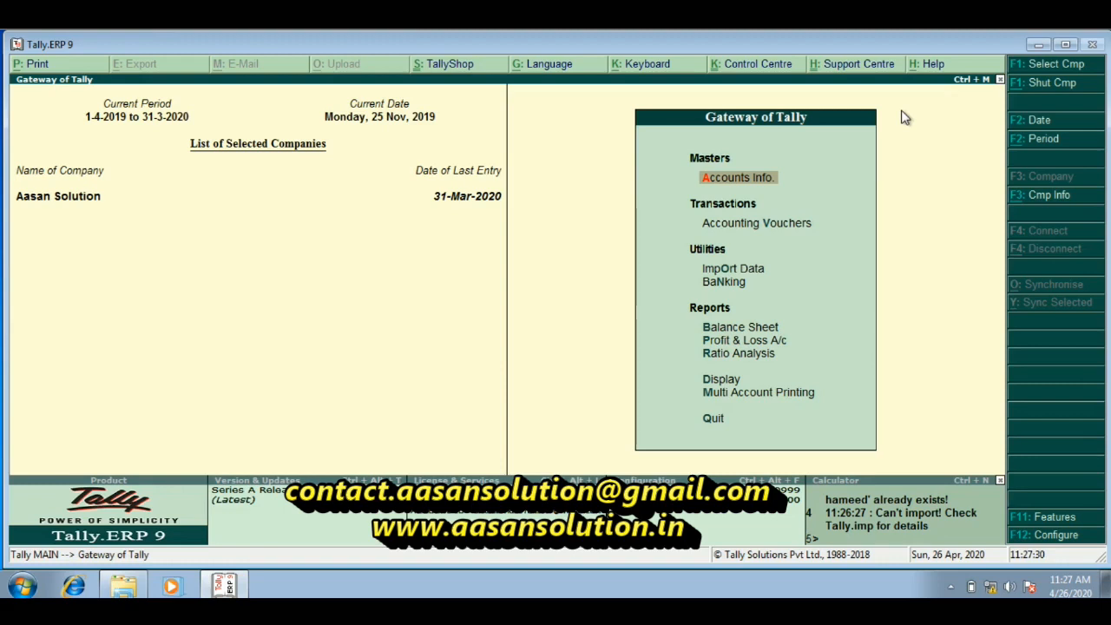
Import the vouchers from E:\bankquickentries - v2-2\BankEntry.xml and leave the Import Data menu
key(Down)
key(Down)
key(Return)
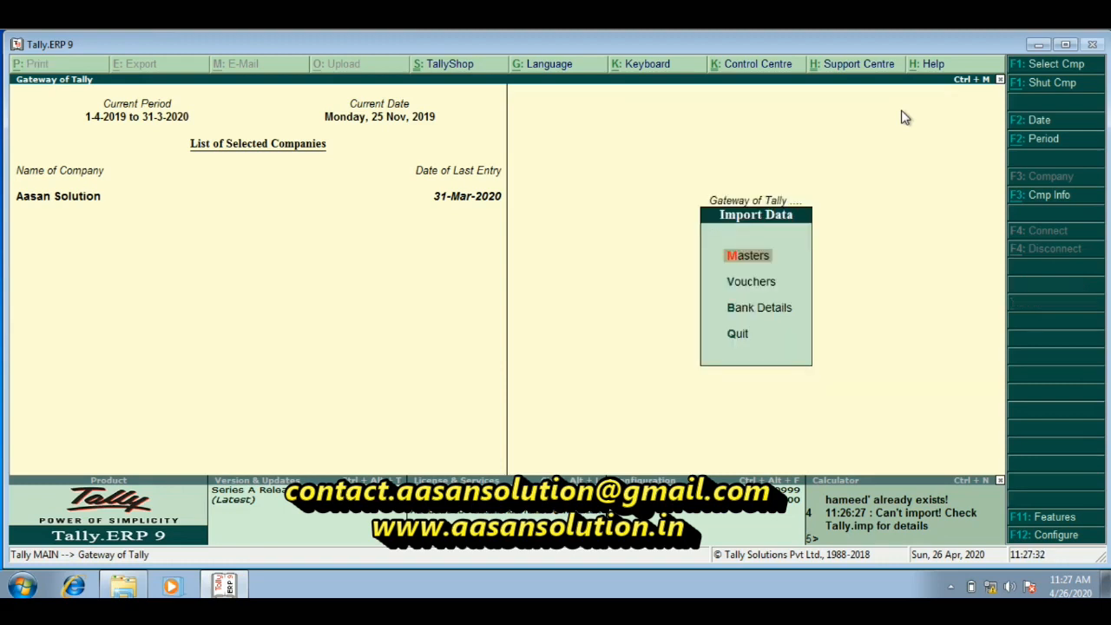
key(Down)
key(Return)
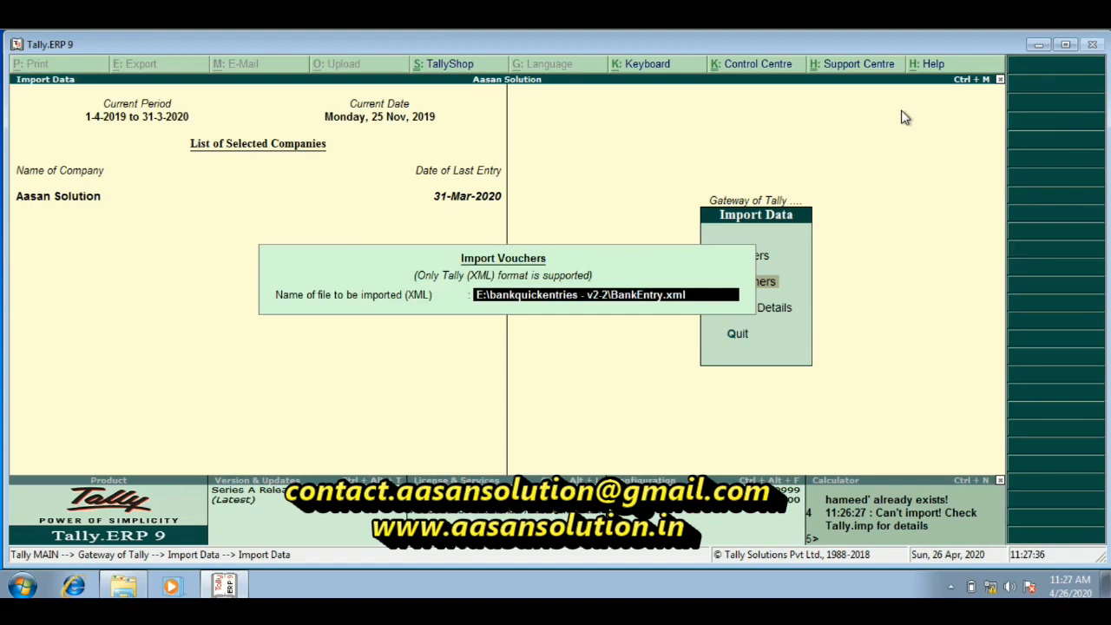
key(Return)
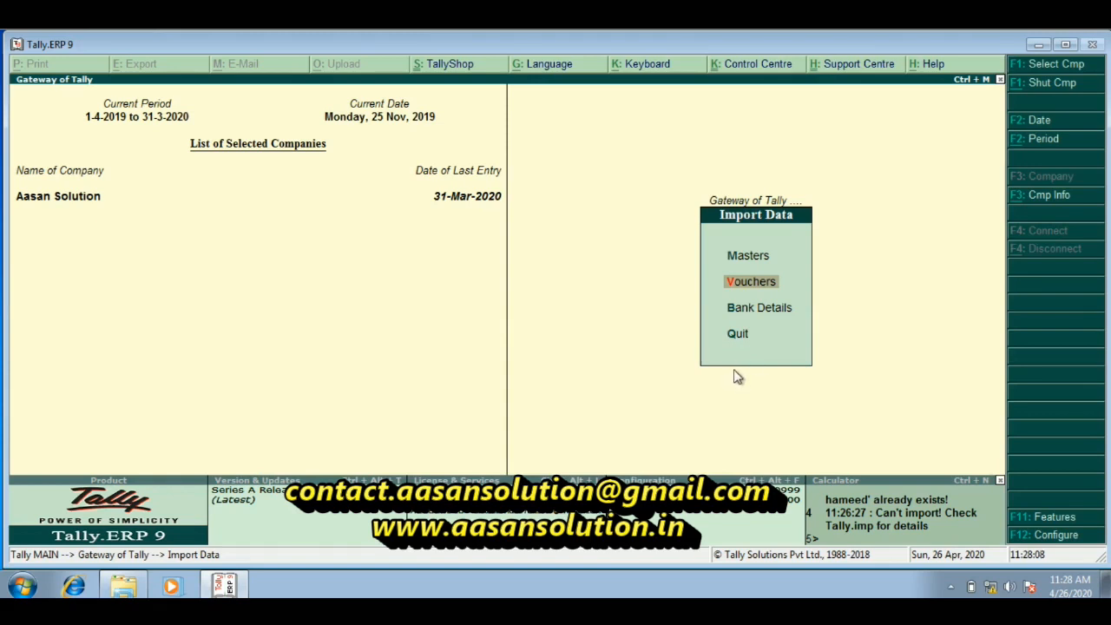
key(Escape)
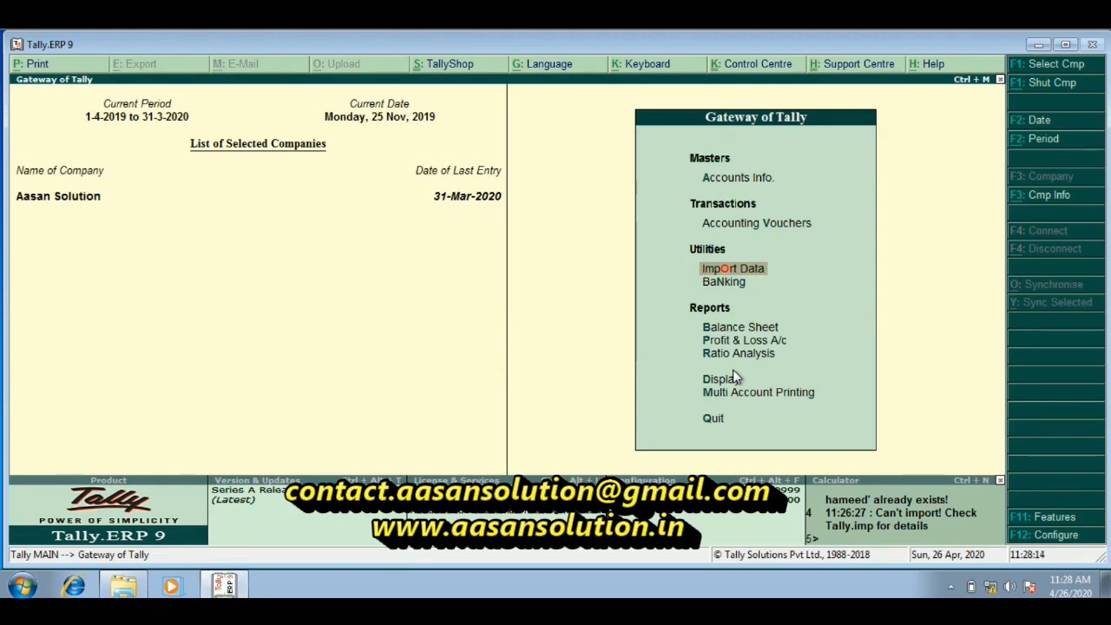
Display the Punjab National Bank ledger vouchers for the period 1-Apr-2019 to 31-Mar-2020
text(da)
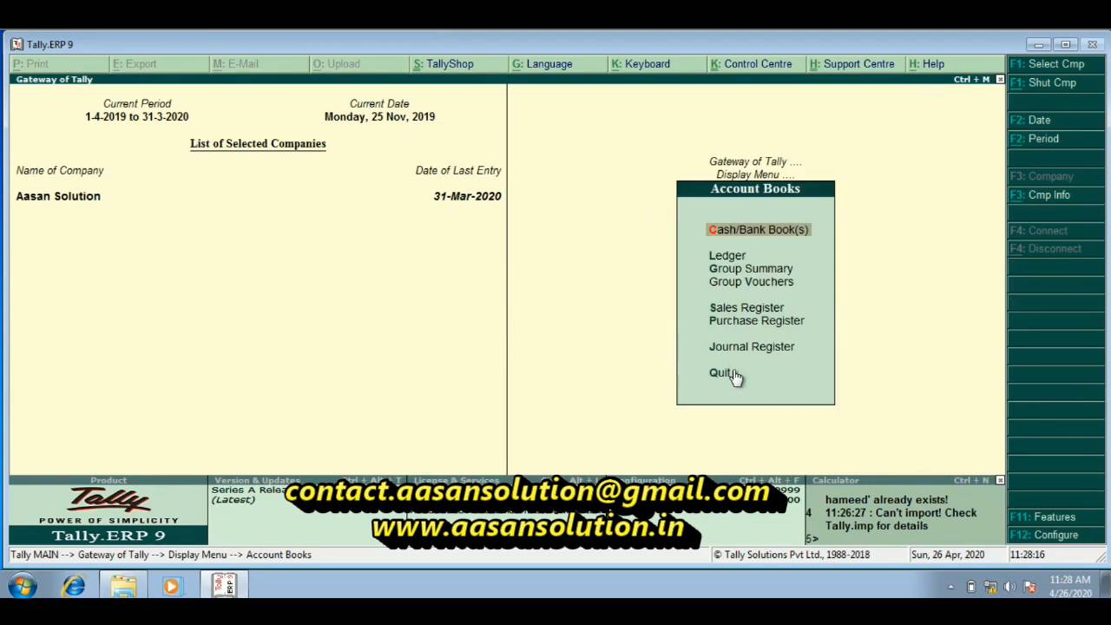
text(lPunj)
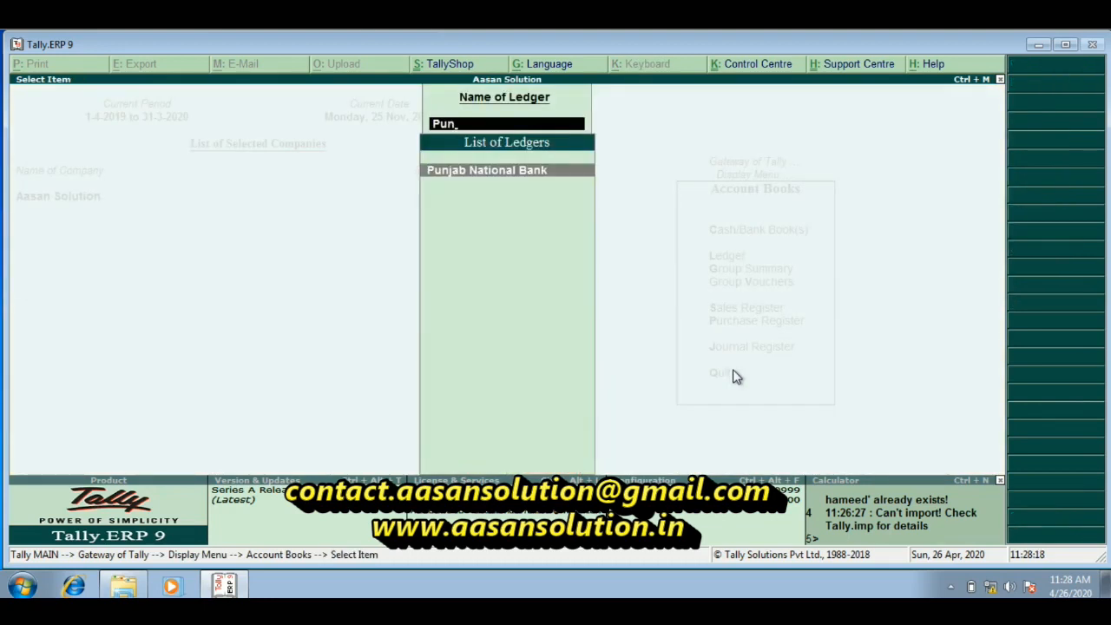
key(Return)
key(F2)
key(Return)
key(Return)
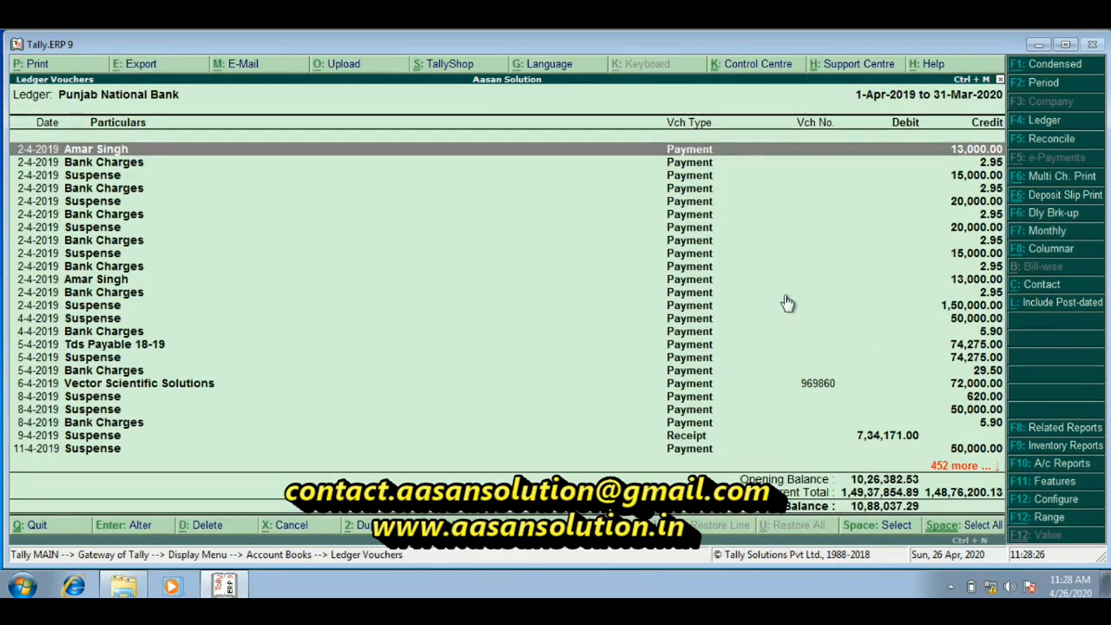
Look through the Punjab National Bank ledger vouchers and return to the Display Menu
key(Return)
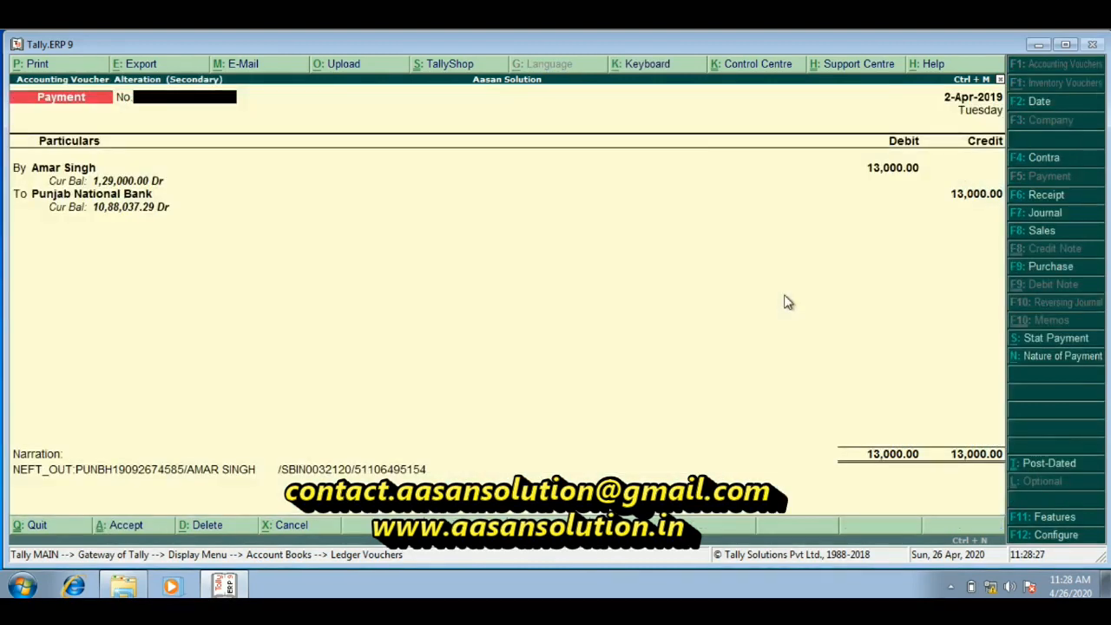
key(Escape)
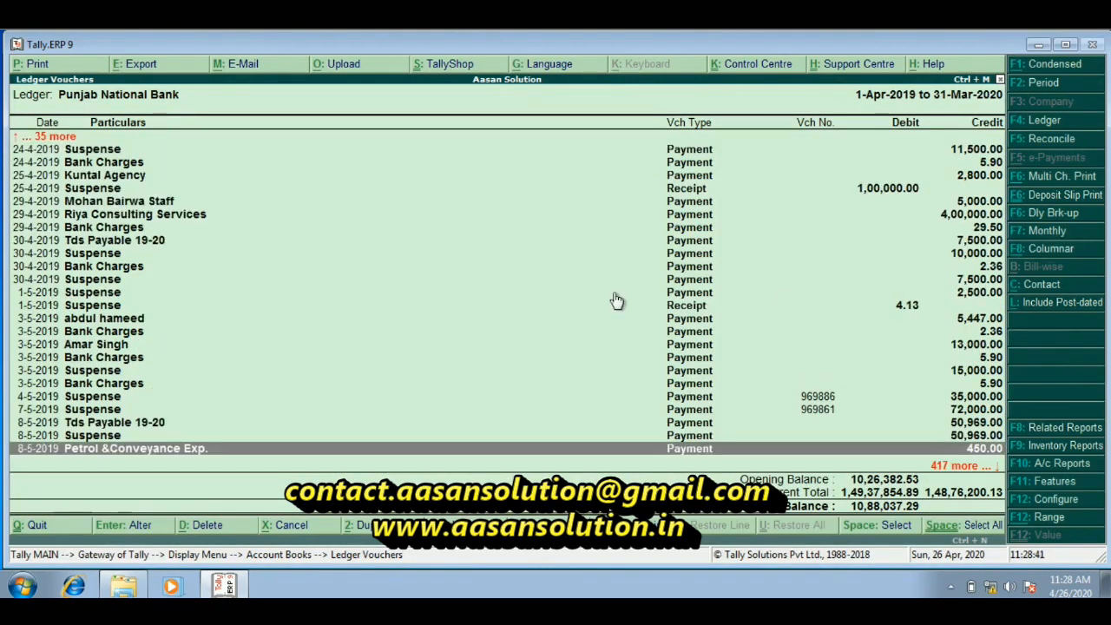
key(Escape)
key(Escape)
key(Escape)
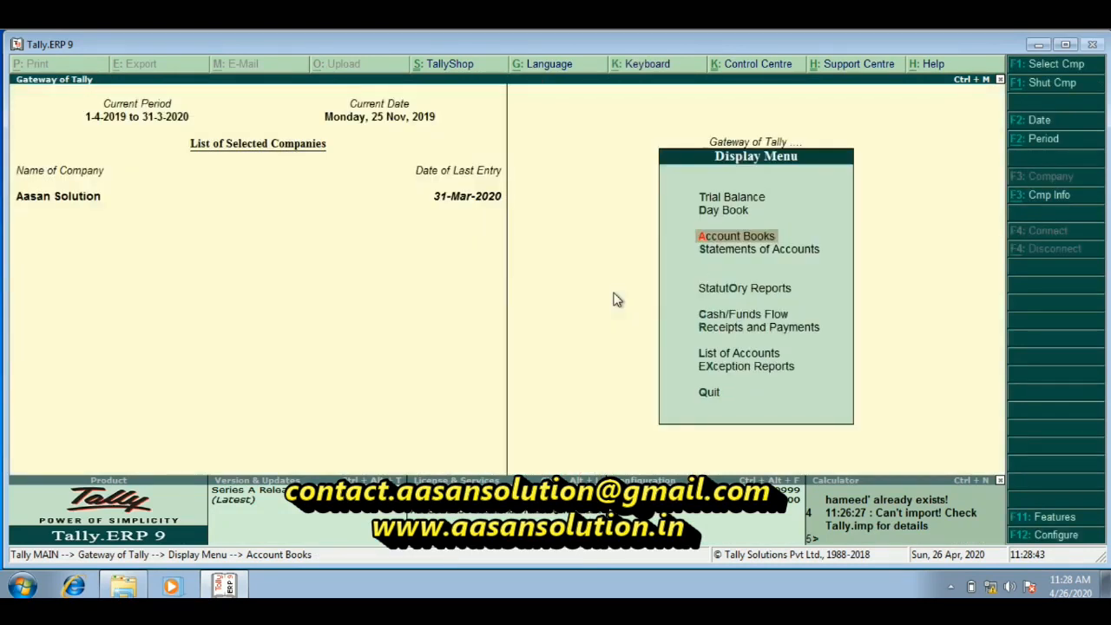
Display the ledger vouchers of the first ledger matching "Abd" and open its Punjab National Bank payment voucher
key(Return)
text(a)
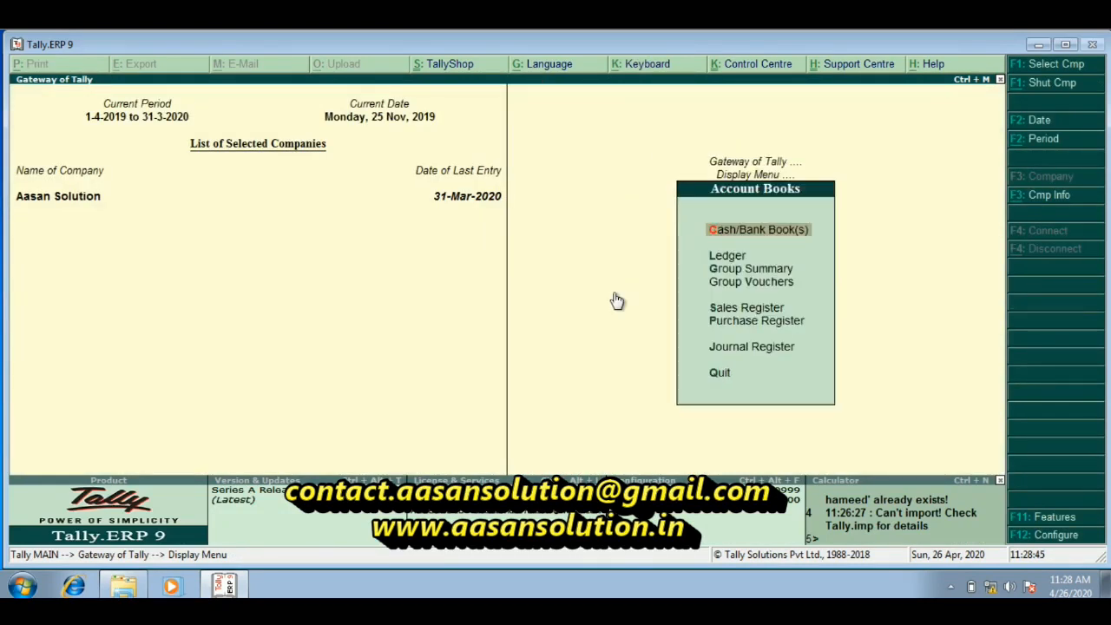
text(lAbd)
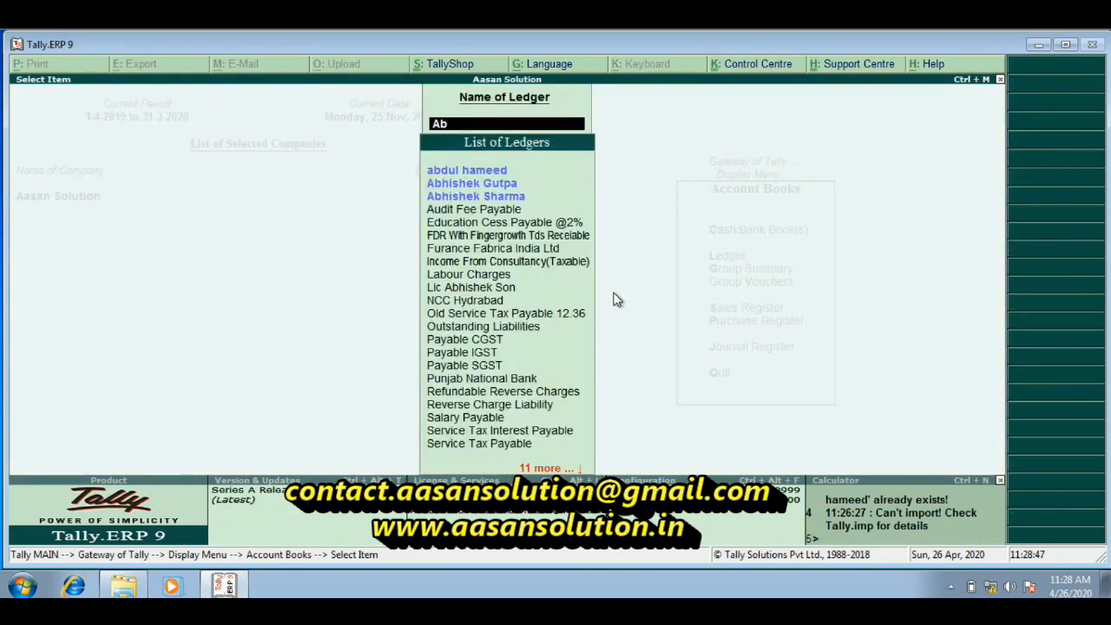
key(Return)
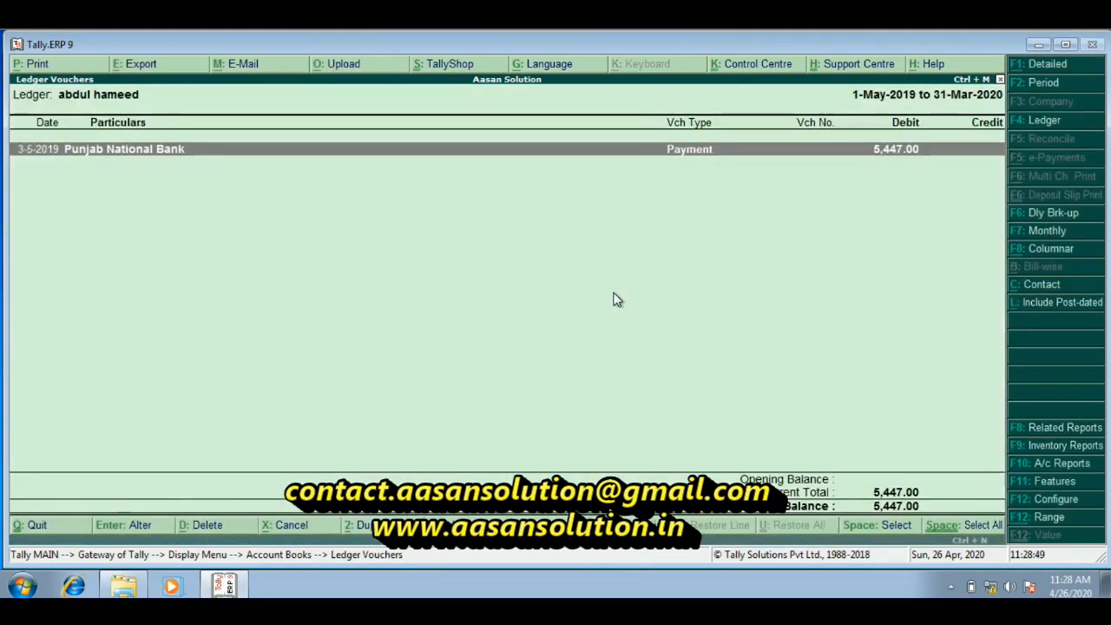
key(Return)
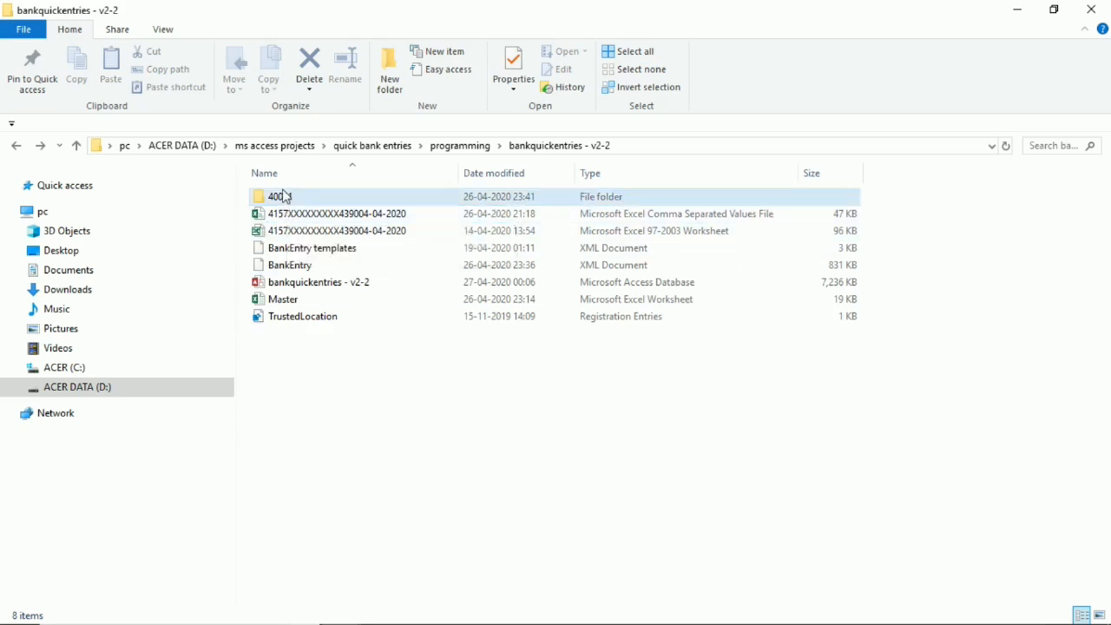
Open the bankquickentries - v2-2 Access database, continue to the Main Form and choose to import a new bank statement
click(303, 288)
double_click(303, 288)
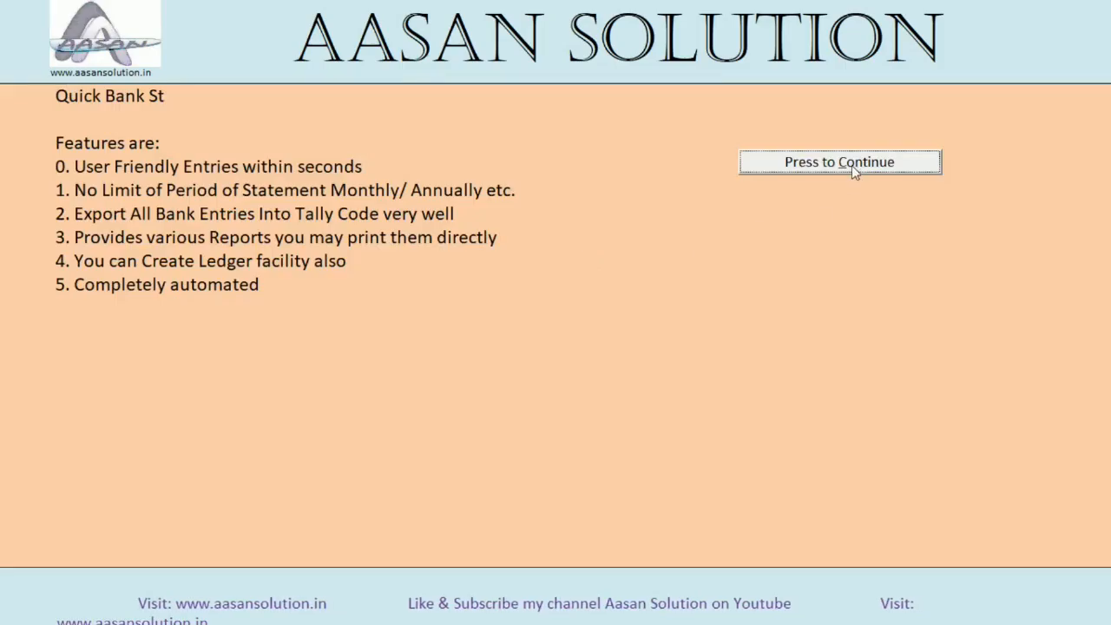
click(852, 165)
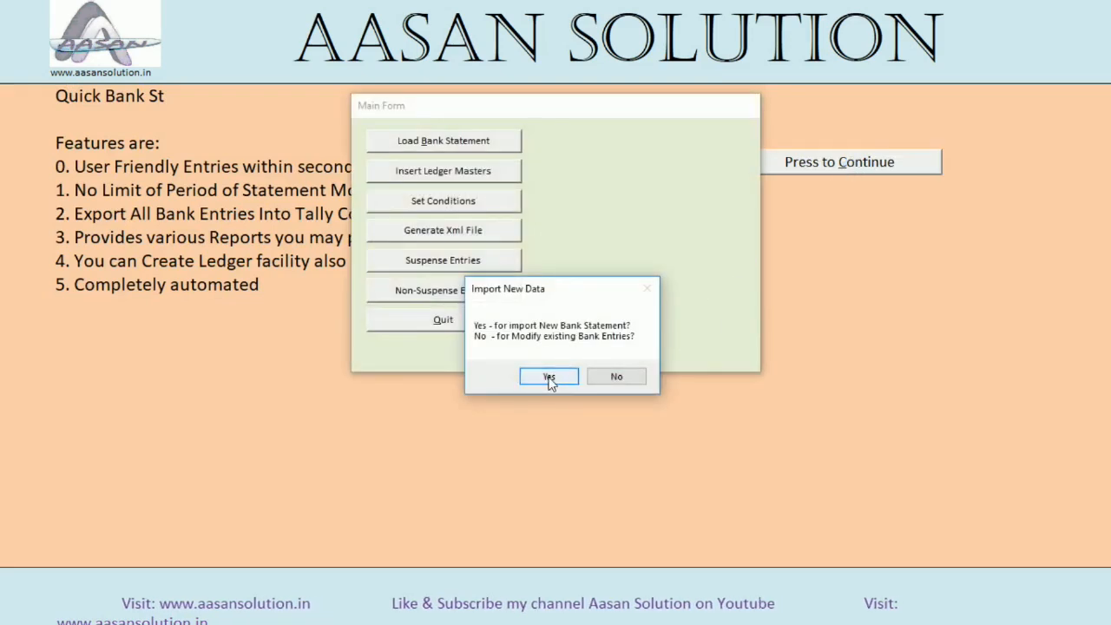
click(547, 376)
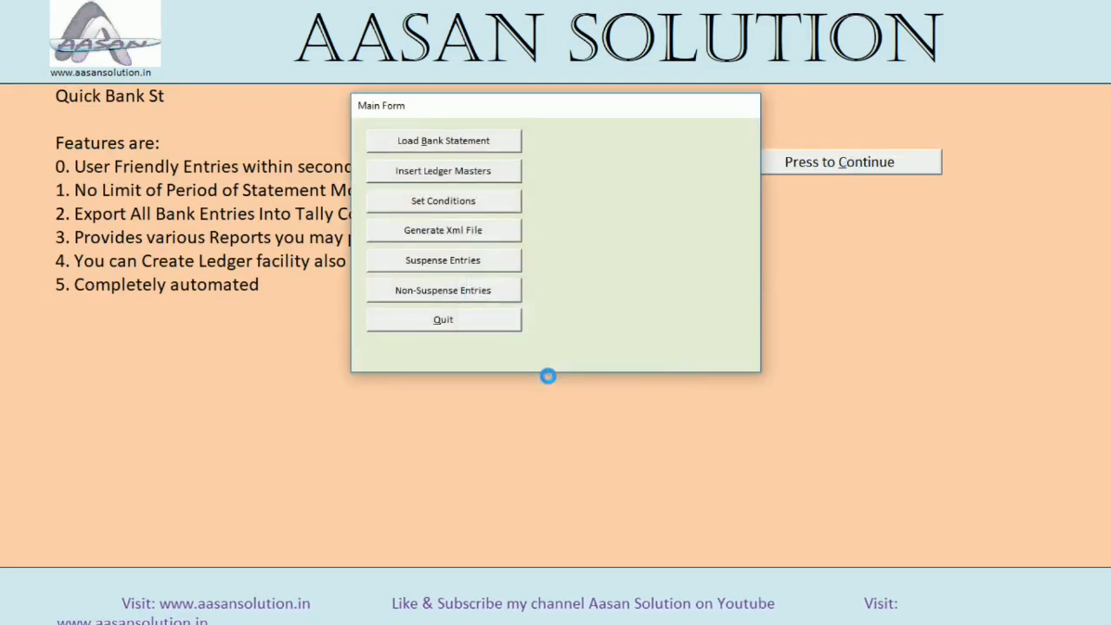
Load the Excel 97-2003 bank statement file and insert the ledger masters from the Master workbook
click(456, 144)
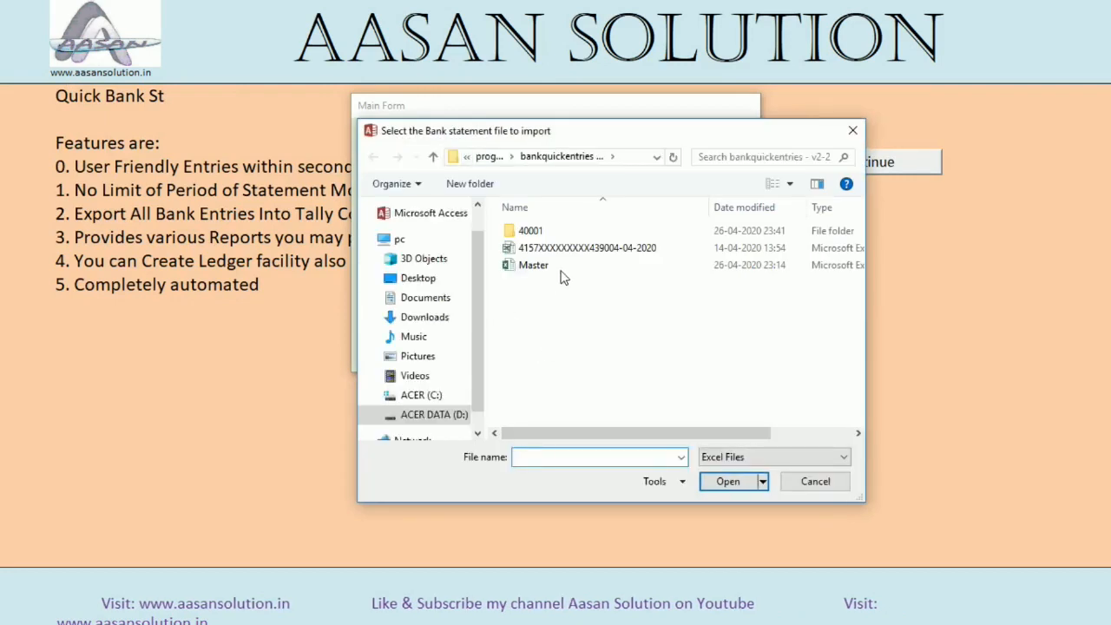
double_click(541, 247)
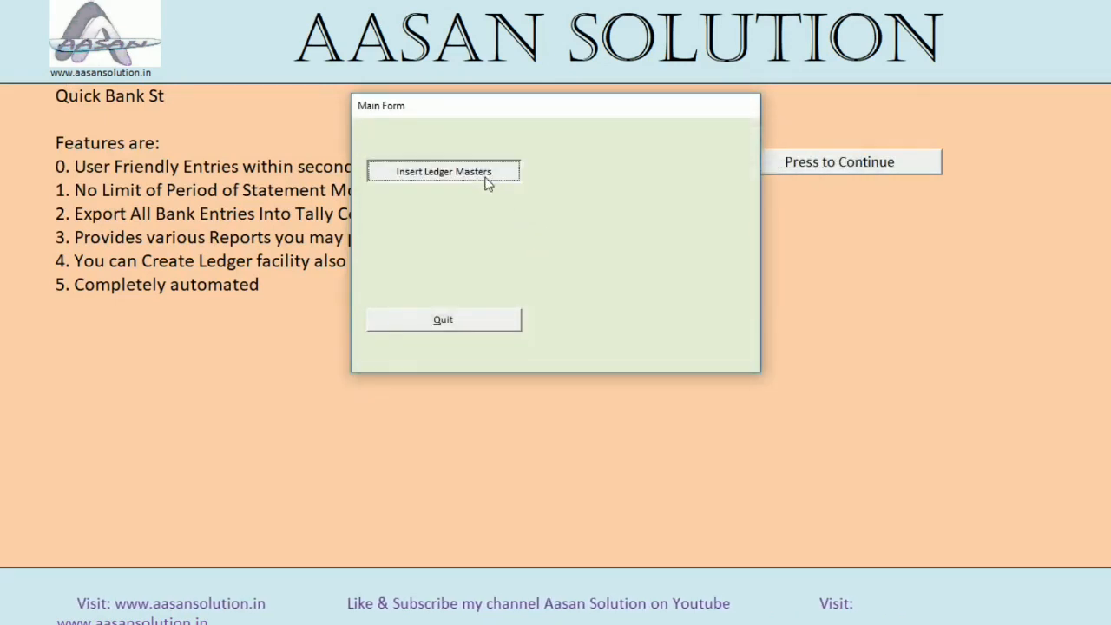
click(486, 181)
double_click(532, 265)
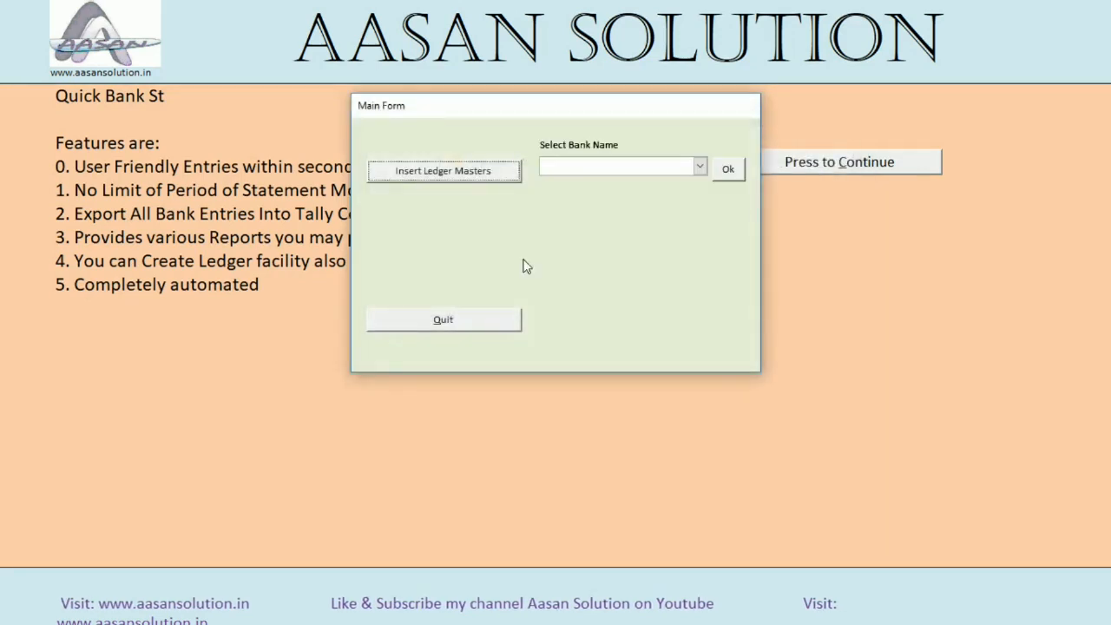
Set the bank name to Punjab National Bank for the loaded statement and confirm it
click(628, 165)
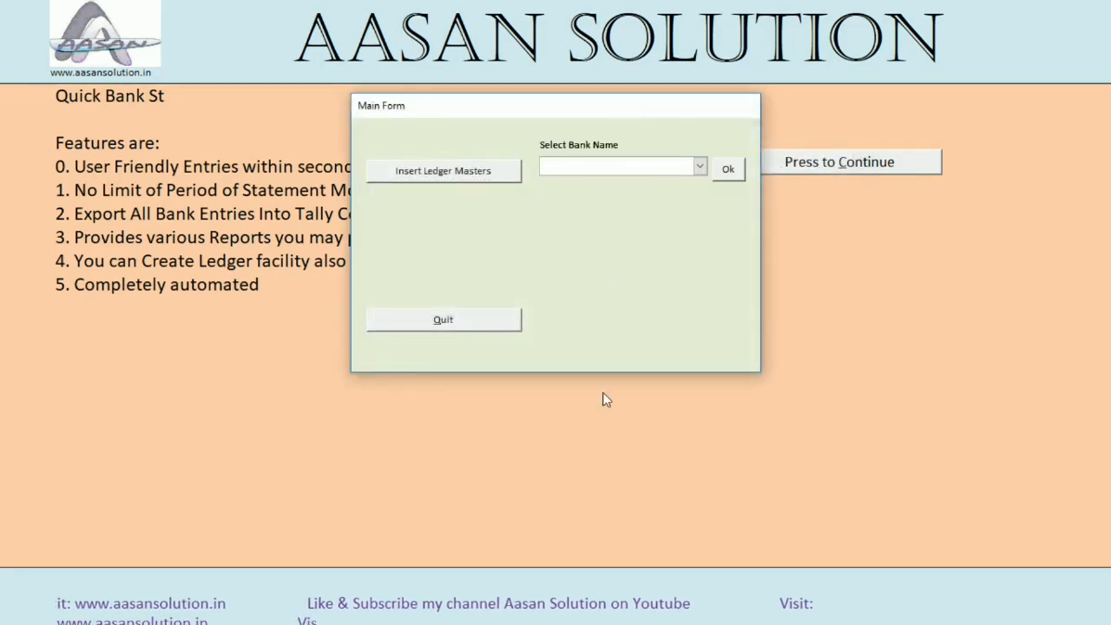
text(punjab National Bank)
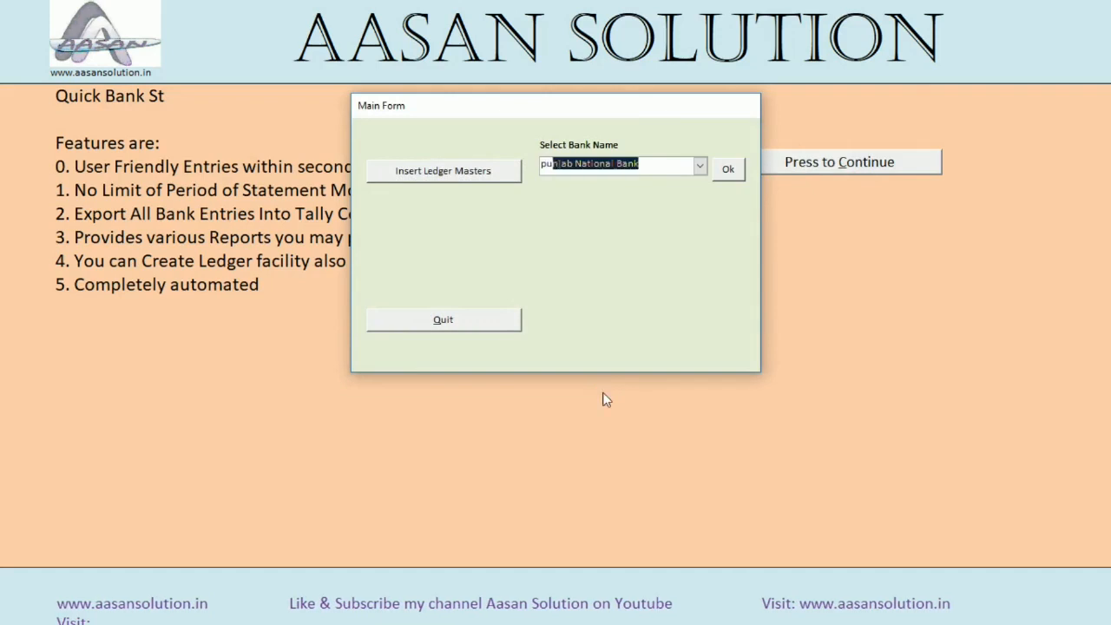
key(Return)
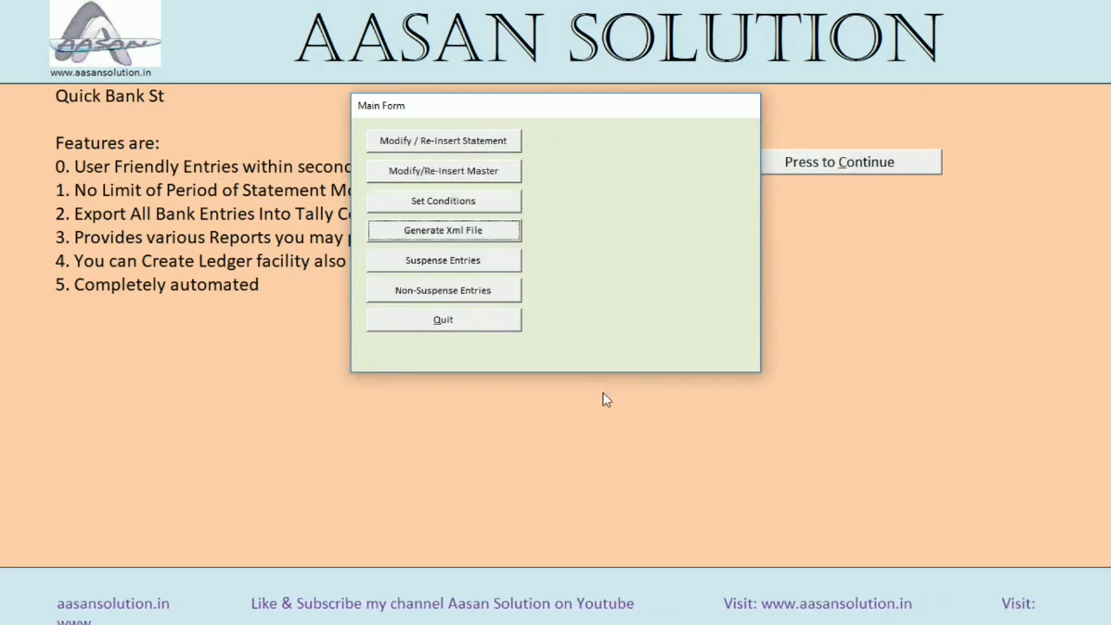
Check the ledger conditions and look through the Non-Suspense entries with their assigned ledgers
click(475, 206)
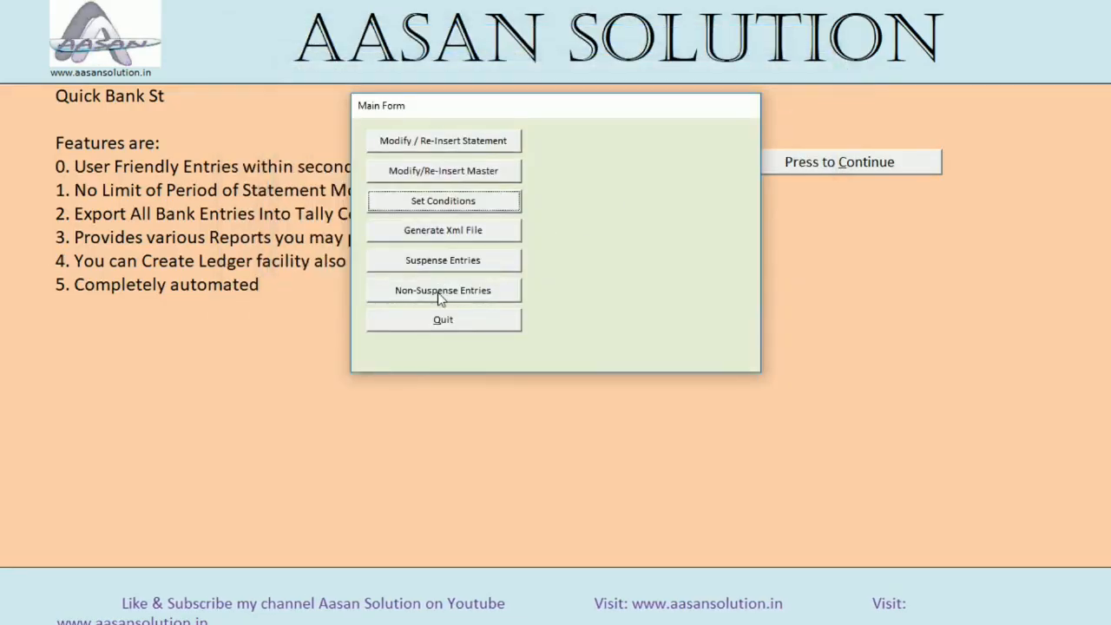
click(441, 290)
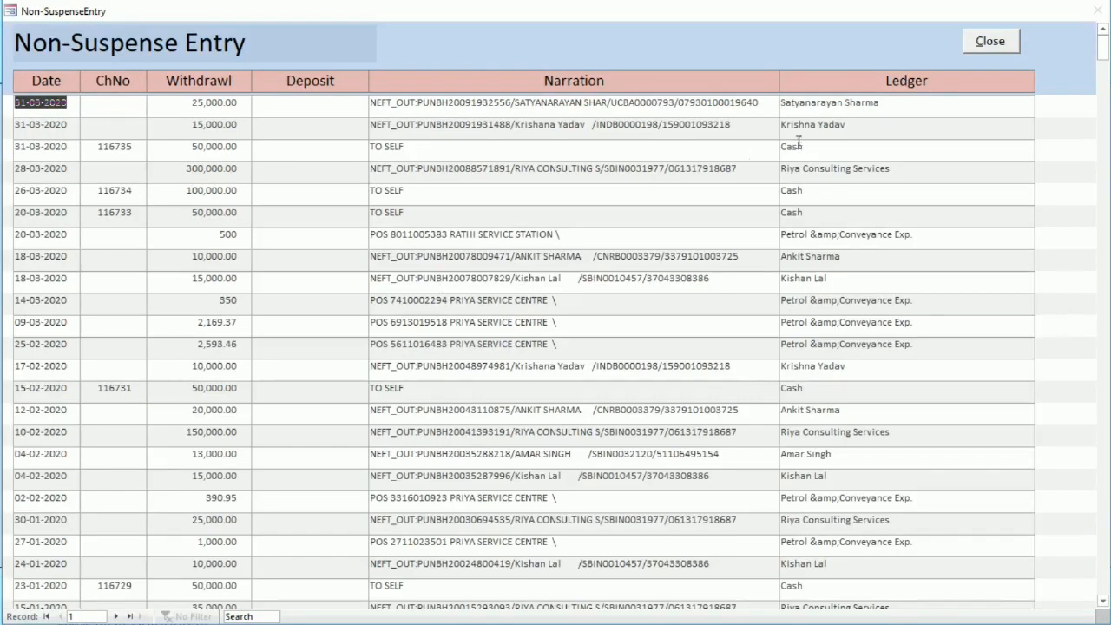
scroll(740, 262, down, 10)
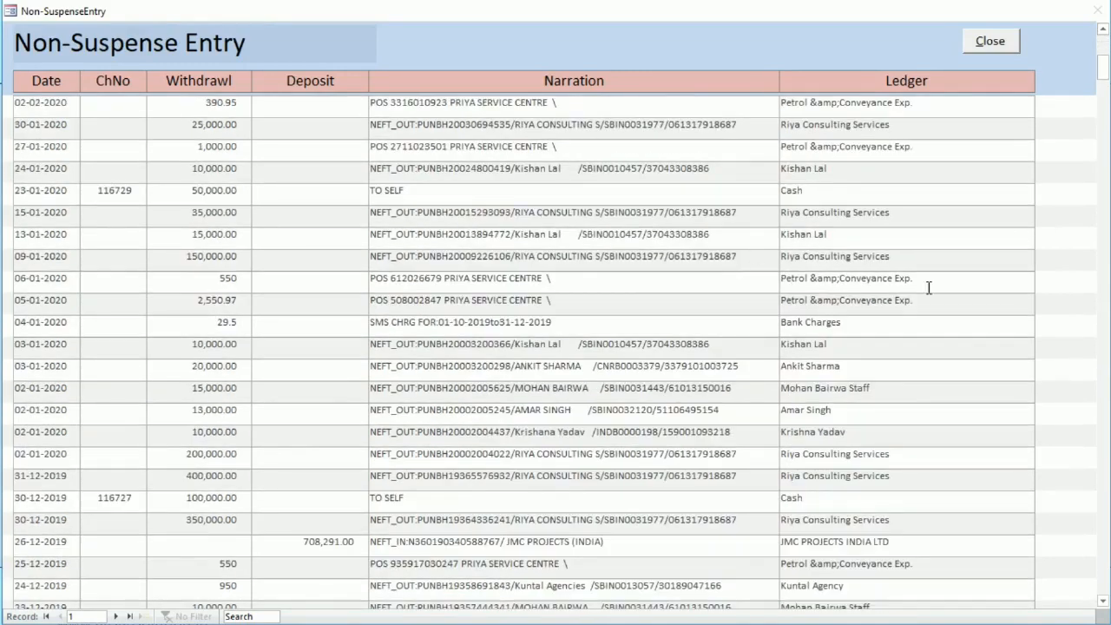
scroll(871, 446, down, 2)
scroll(871, 445, down, 2)
scroll(816, 416, up, 8)
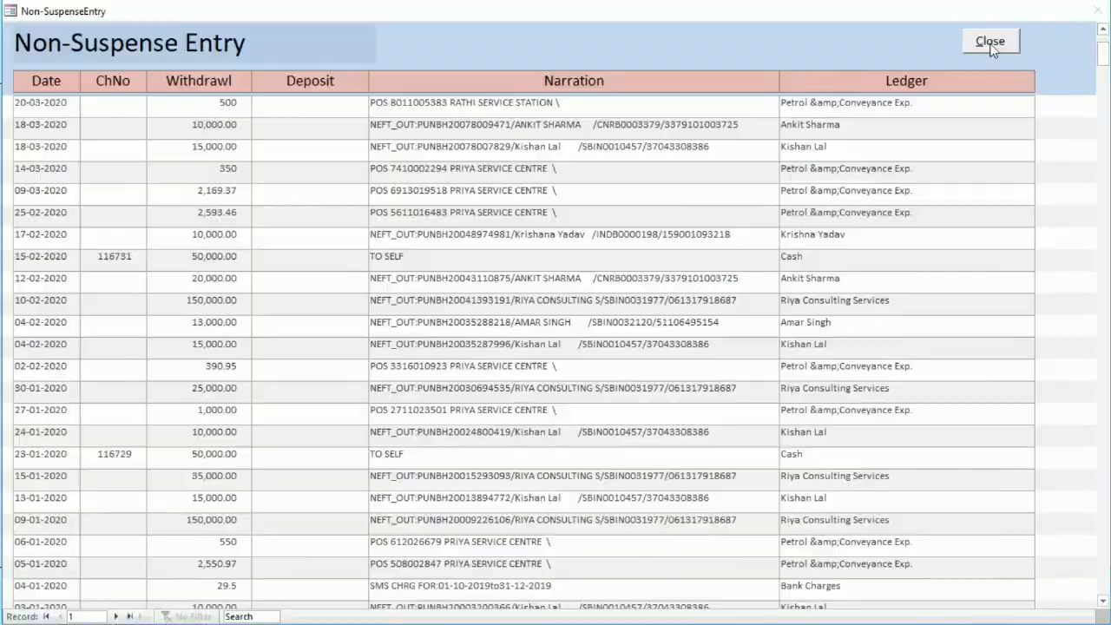
click(1101, 9)
Look through the Suspense Entries list and close it
click(500, 263)
scroll(635, 298, down, 2)
scroll(697, 286, up, 2)
click(994, 44)
Review the Ledger Selection Condition list, quit the Main Form and select the bankquickentries - v2-2 database file
click(469, 201)
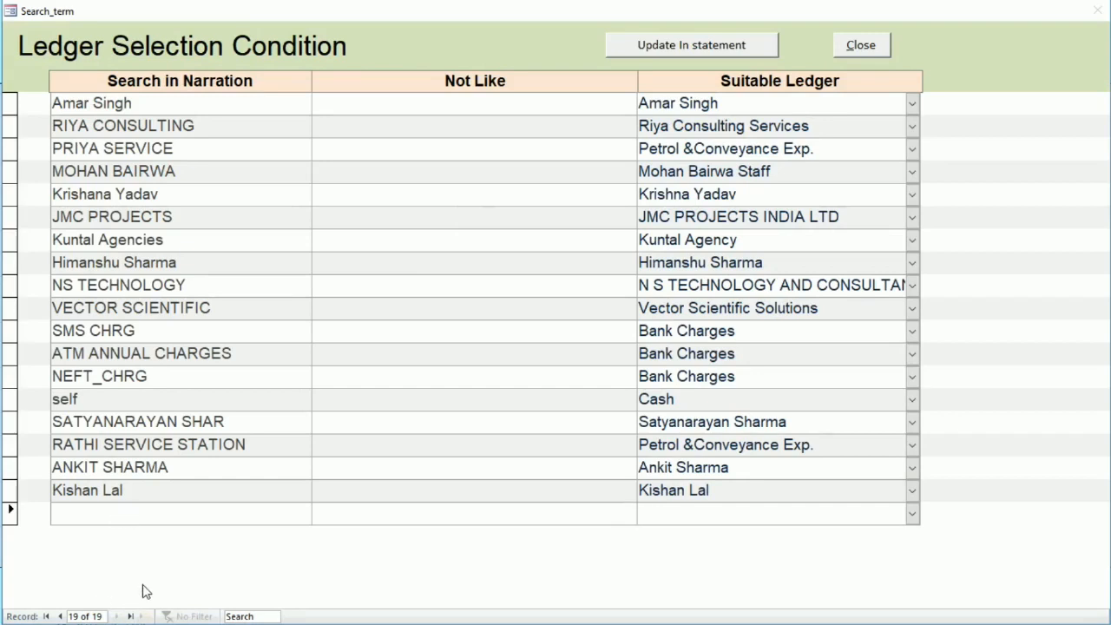
click(867, 49)
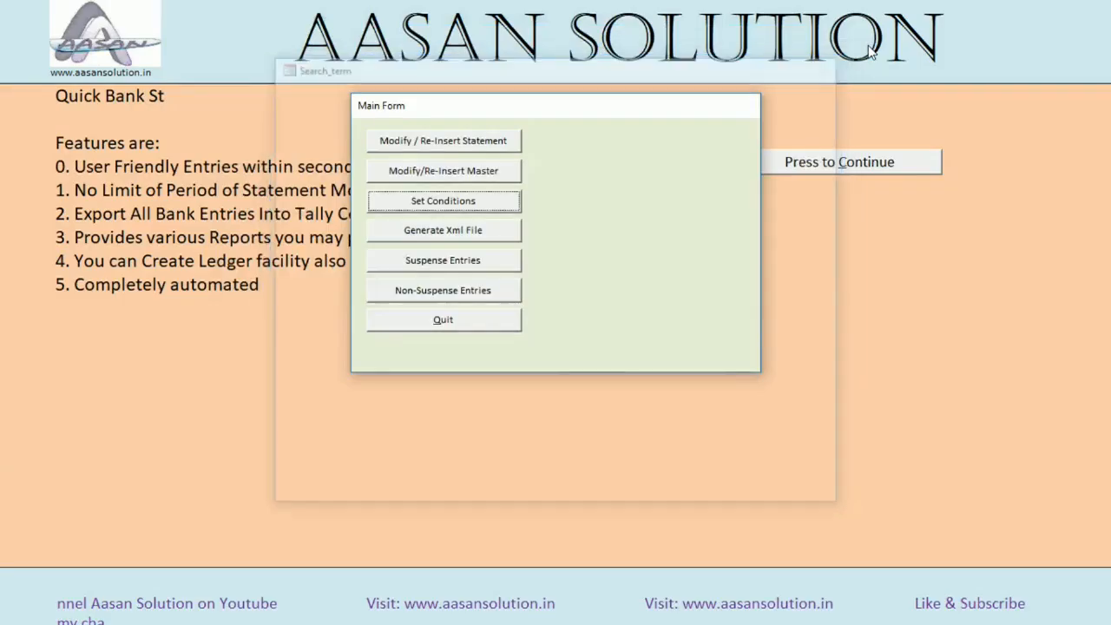
click(476, 323)
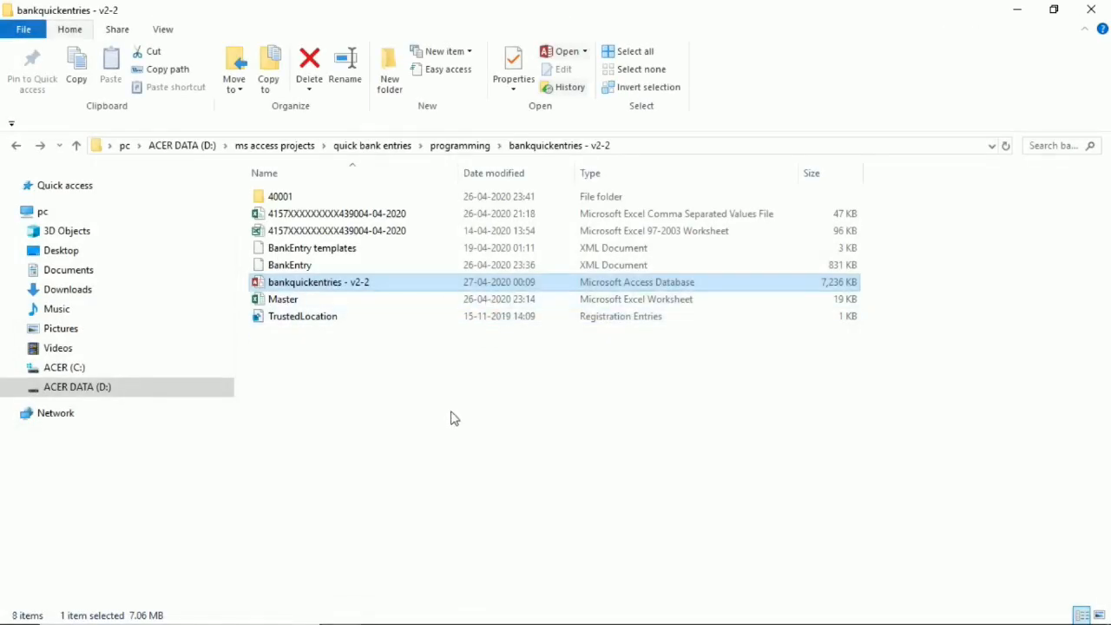
click(345, 290)
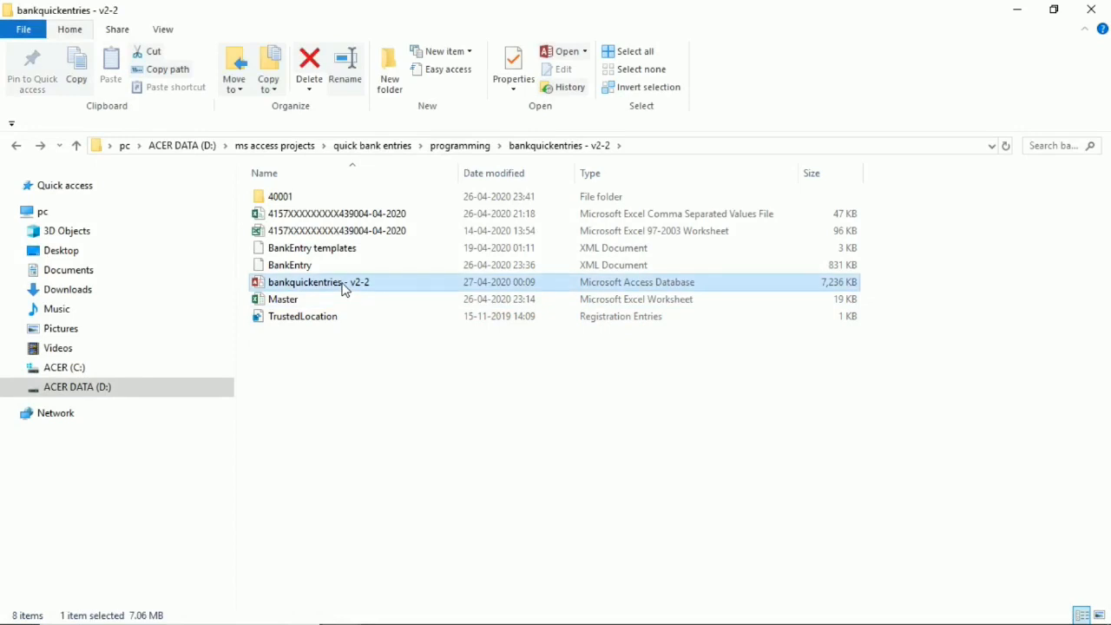